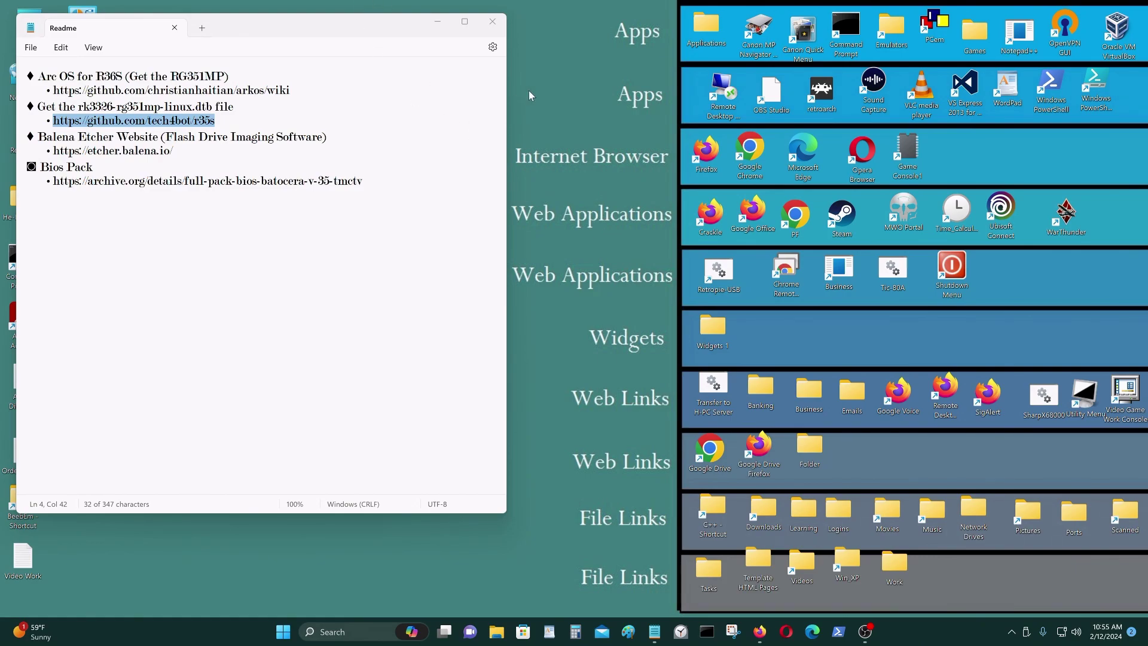
# - Look over the SD card's drives in This PC, then close it
pyautogui.moveTo(338, 33); pyautogui.dragTo(816, 43)
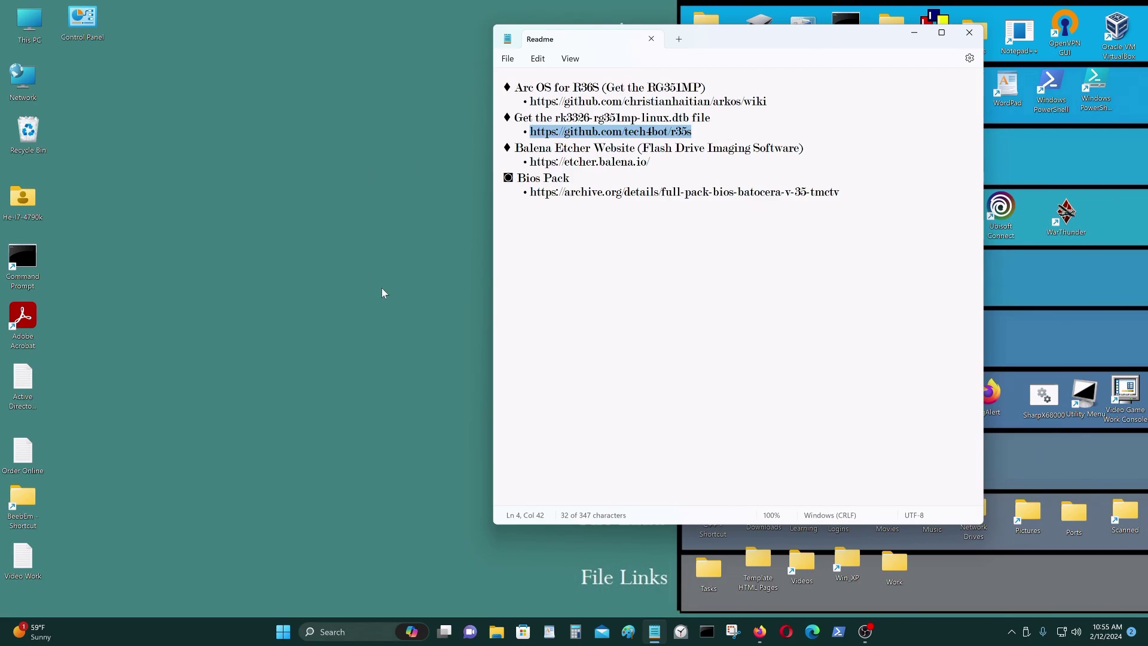
pyautogui.doubleClick(31, 31)
pyautogui.scroll(-5, 850, 311)
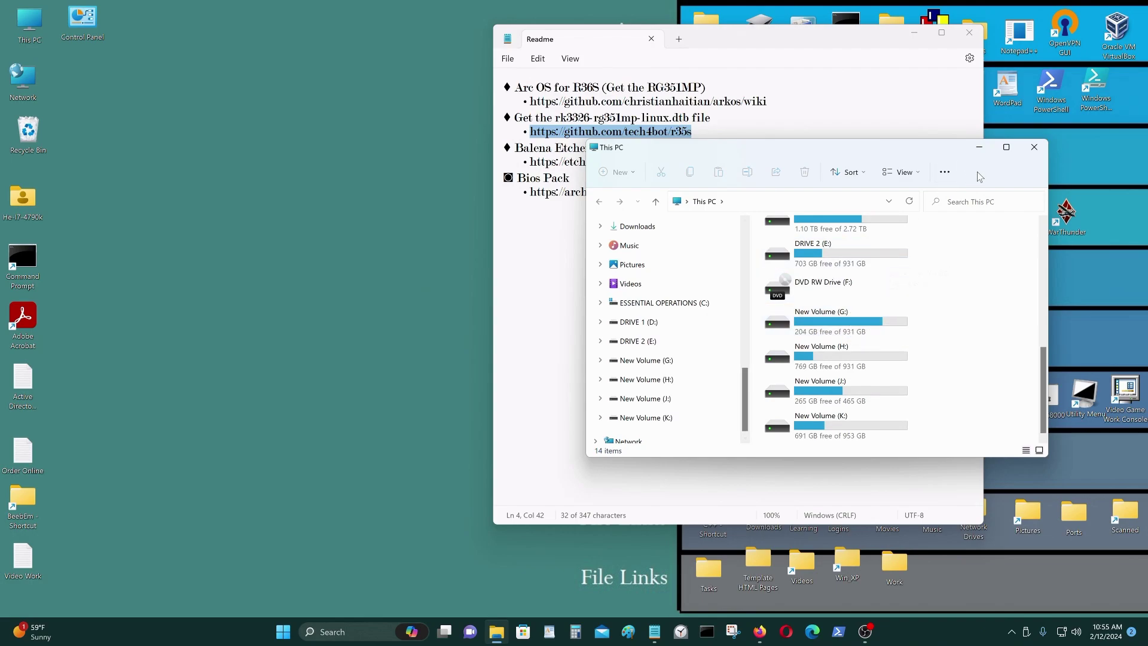
pyautogui.click(1034, 149)
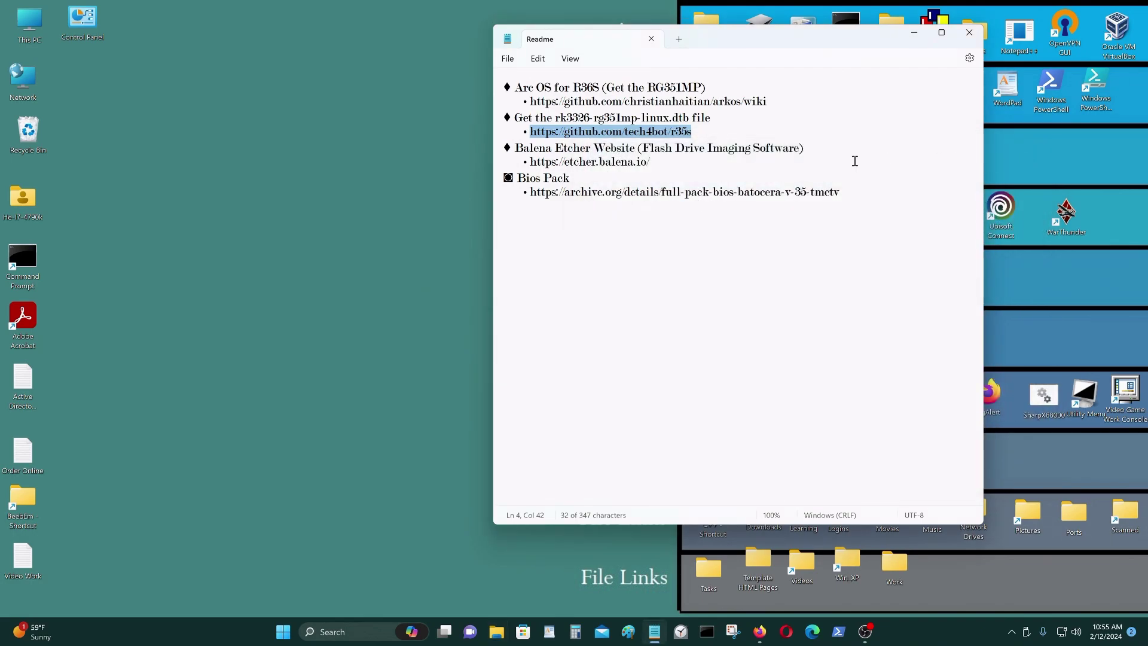
# - Minimize the BOOT (I:) and EASYROMS (L:) windows and reposition the Readme notes
pyautogui.moveTo(748, 47); pyautogui.dragTo(579, 84)
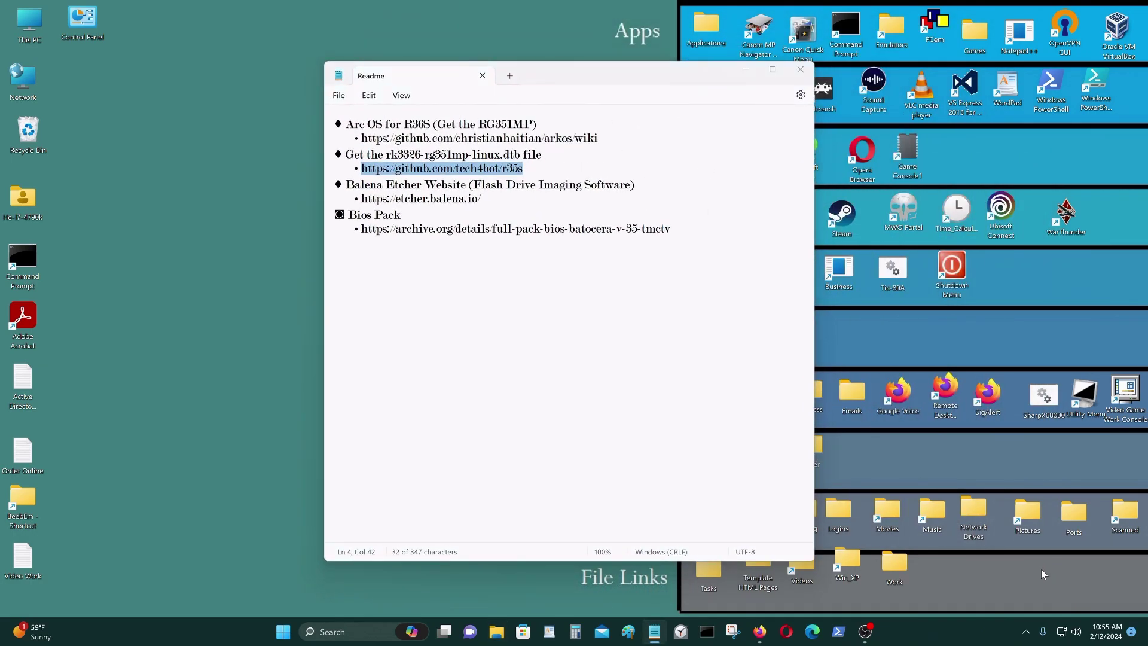
pyautogui.hotkey('ctrl', 'v')
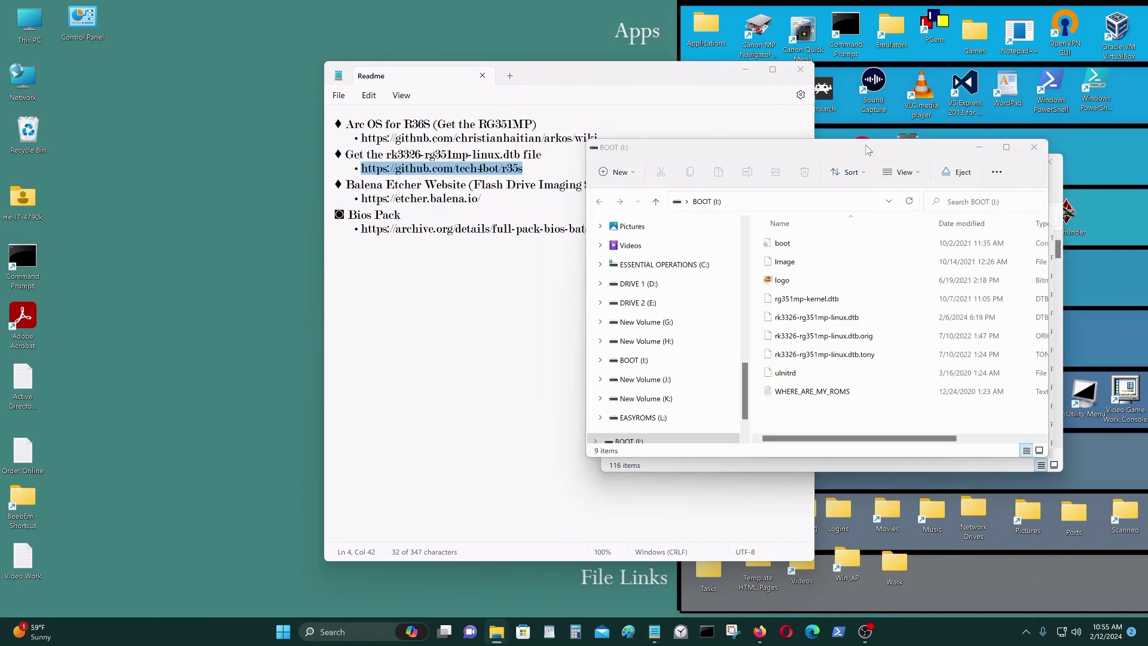
pyautogui.moveTo(867, 157); pyautogui.dragTo(279, 315)
pyautogui.moveTo(790, 174); pyautogui.dragTo(184, 59)
pyautogui.click(400, 48)
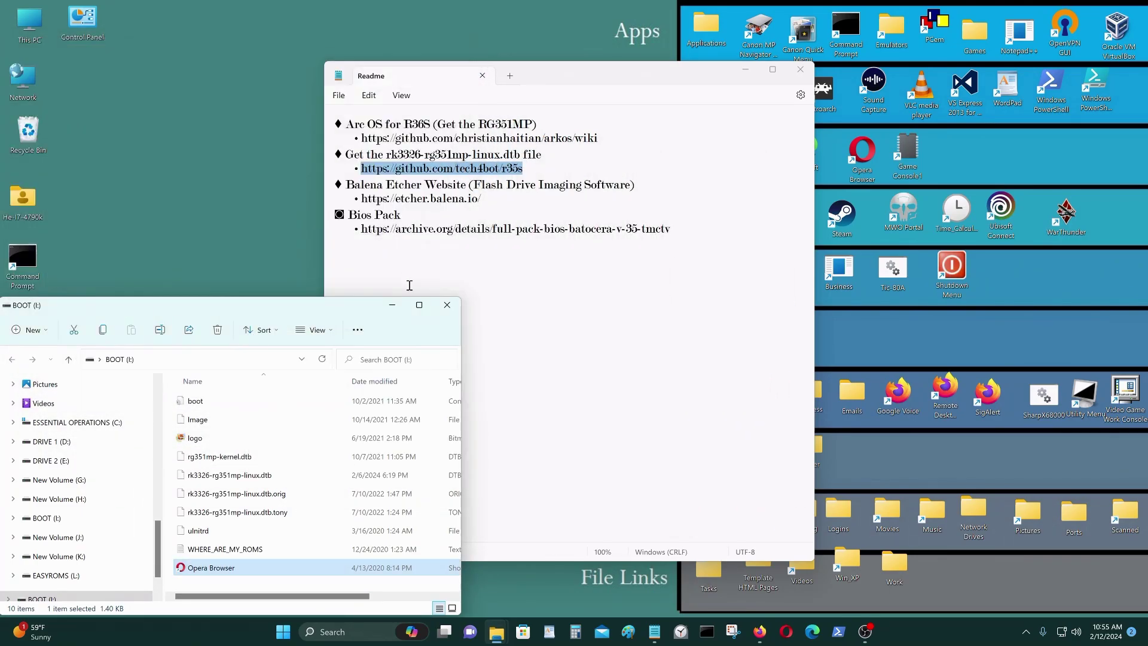
pyautogui.click(392, 308)
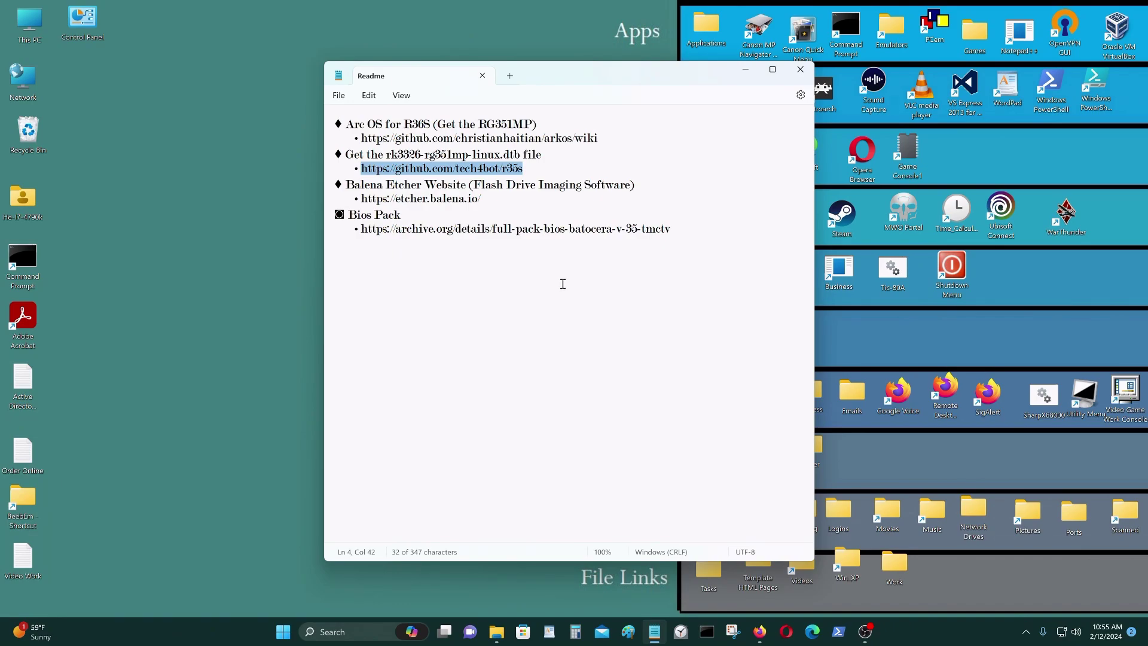
pyautogui.moveTo(580, 62); pyautogui.dragTo(744, 129)
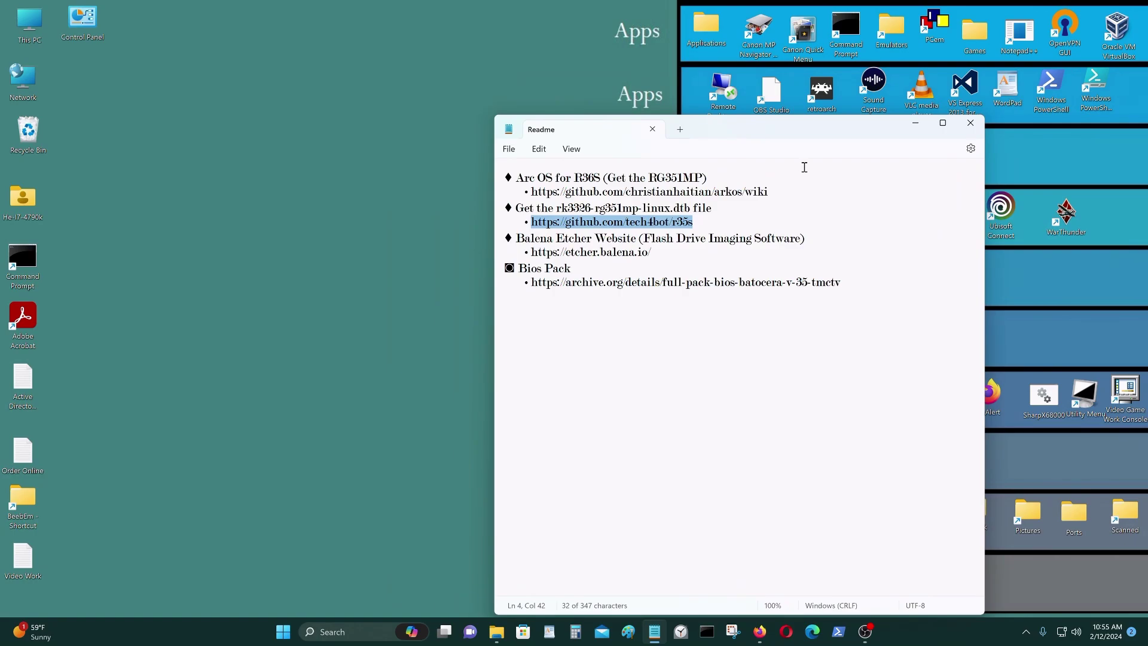
pyautogui.moveTo(755, 124); pyautogui.dragTo(384, 116)
# - Bring up Firefox and review the FULL PACK BIOS BATOCERA archive tab
pyautogui.click(760, 632)
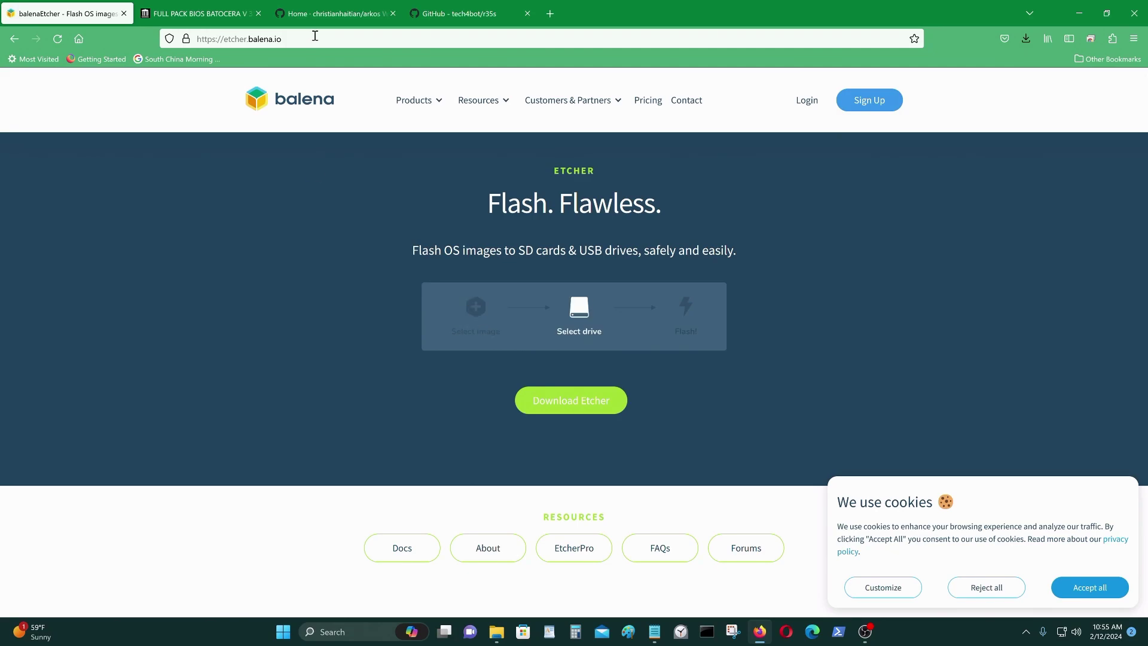
pyautogui.moveTo(434, 100)
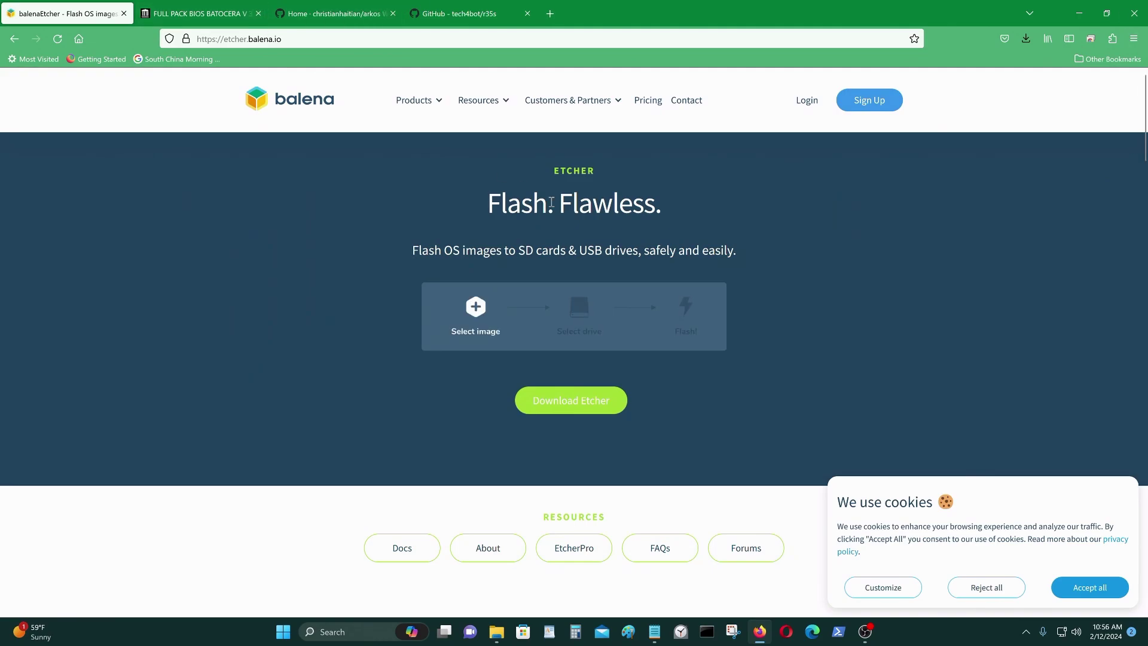
pyautogui.click(193, 6)
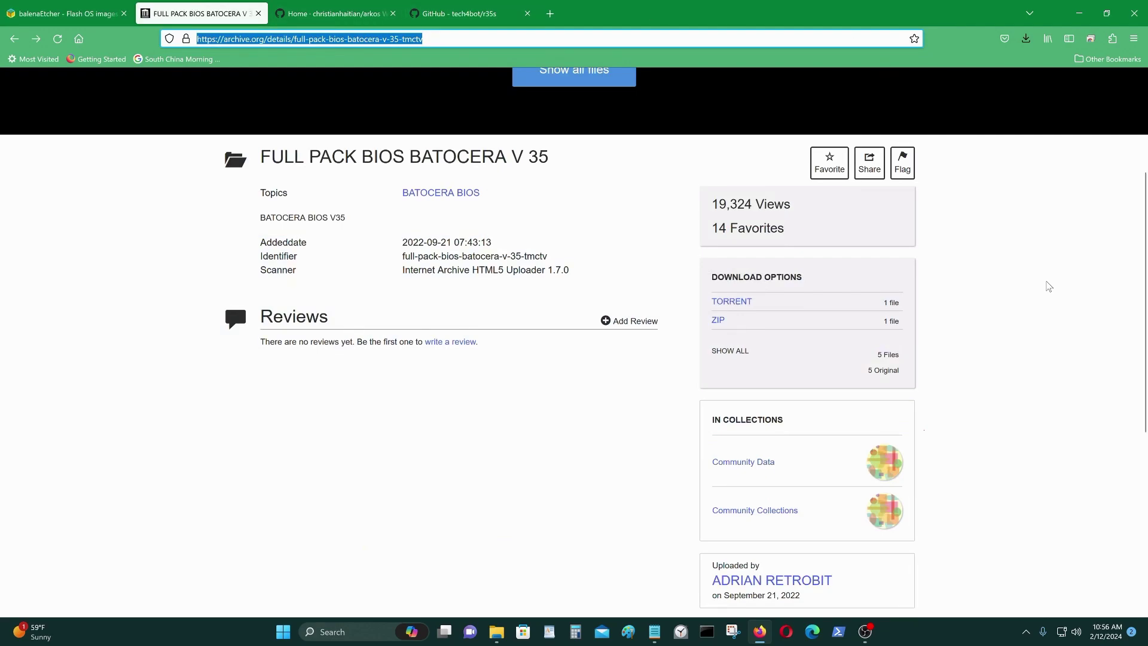
pyautogui.scroll(1, 1054, 295)
pyautogui.scroll(-1, 1070, 275)
# - Review the ArkOS wiki's Download Links and the tech4bot/r35s repository, then minimize Firefox
pyautogui.click(341, 11)
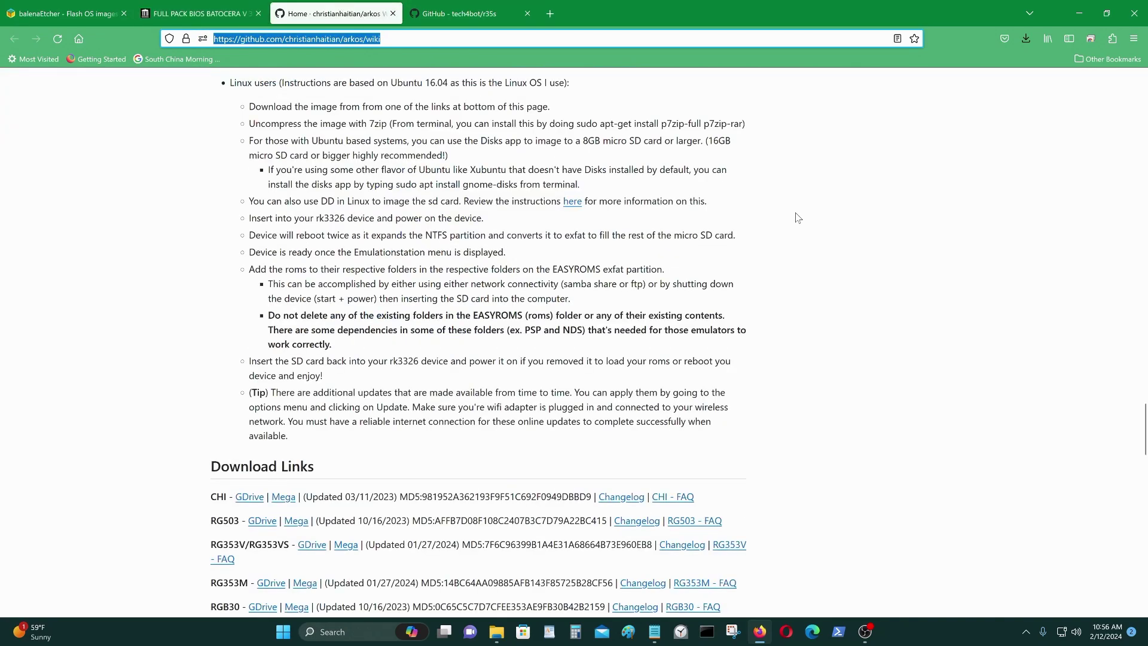
pyautogui.scroll(8, 965, 226)
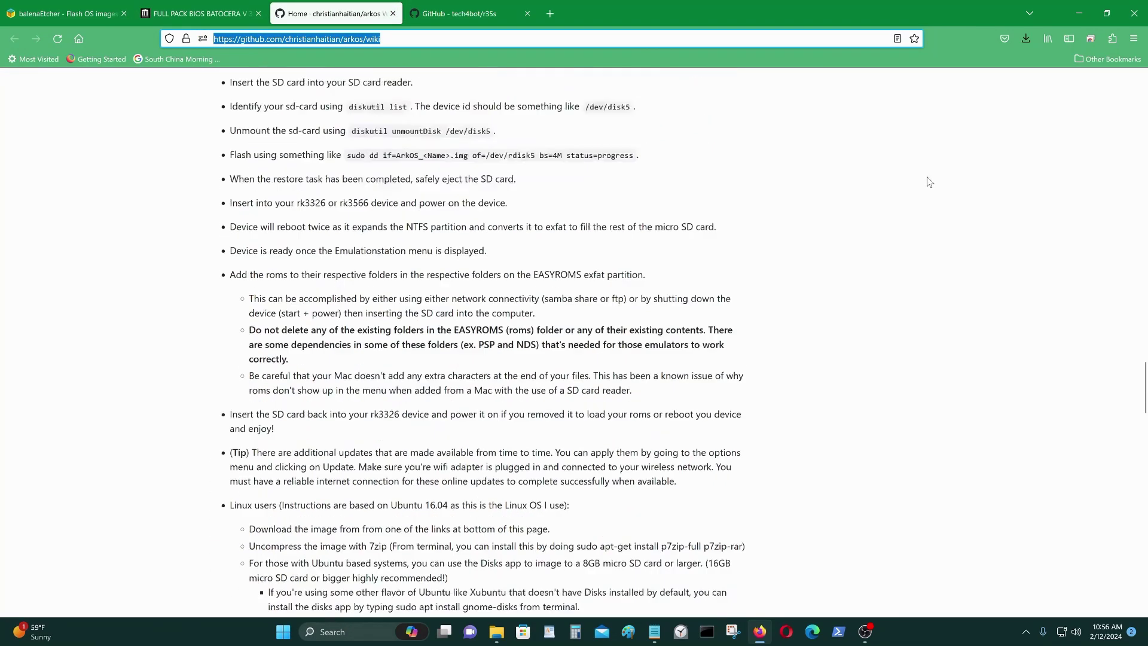
pyautogui.scroll(15, 930, 182)
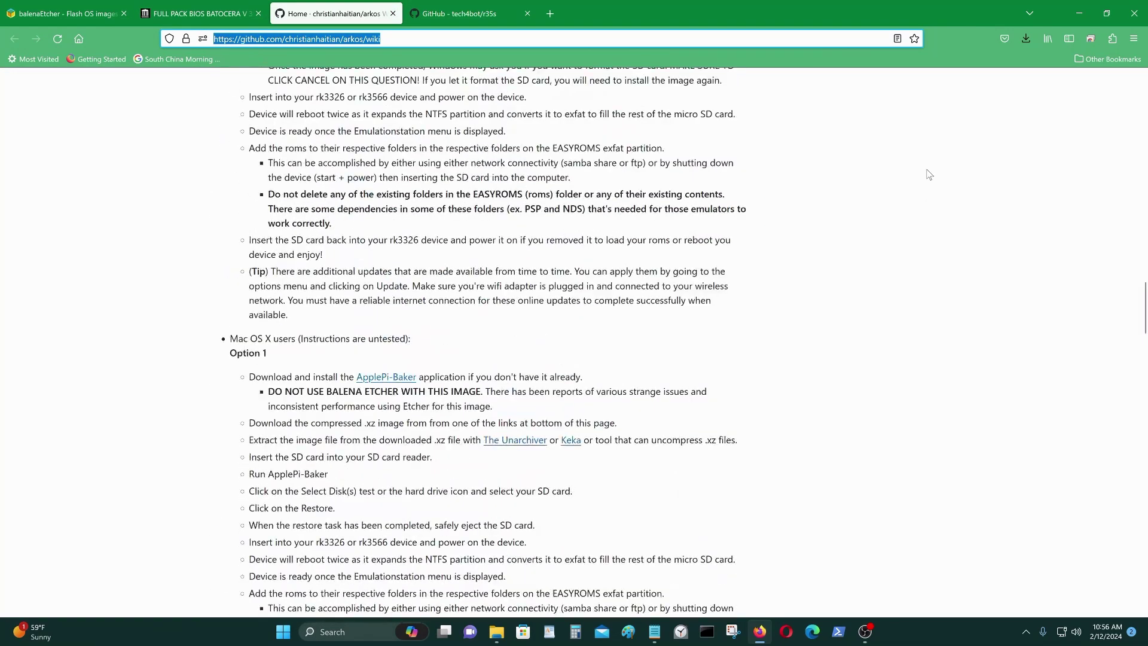
pyautogui.scroll(-20, 928, 174)
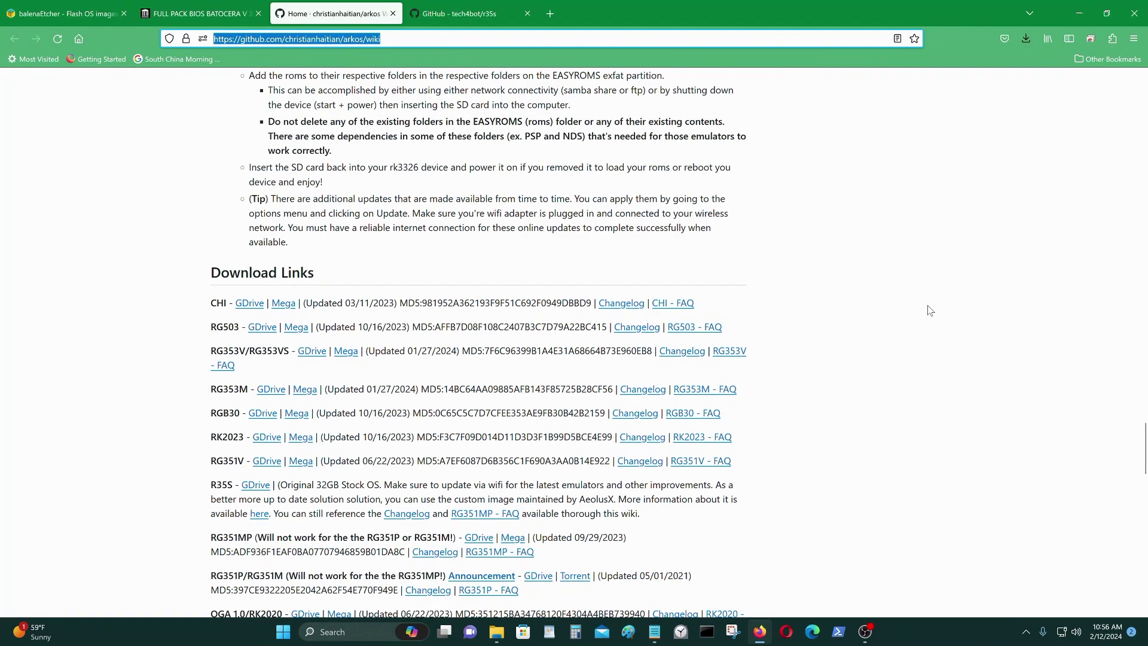
pyautogui.scroll(-3, 898, 311)
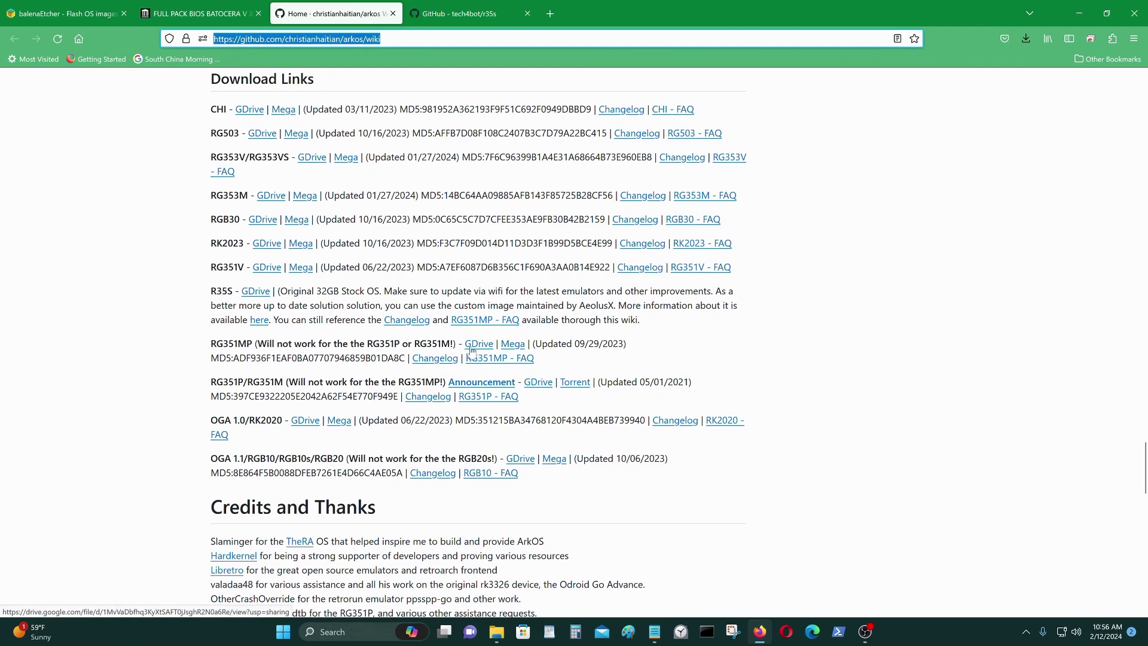
pyautogui.click(470, 7)
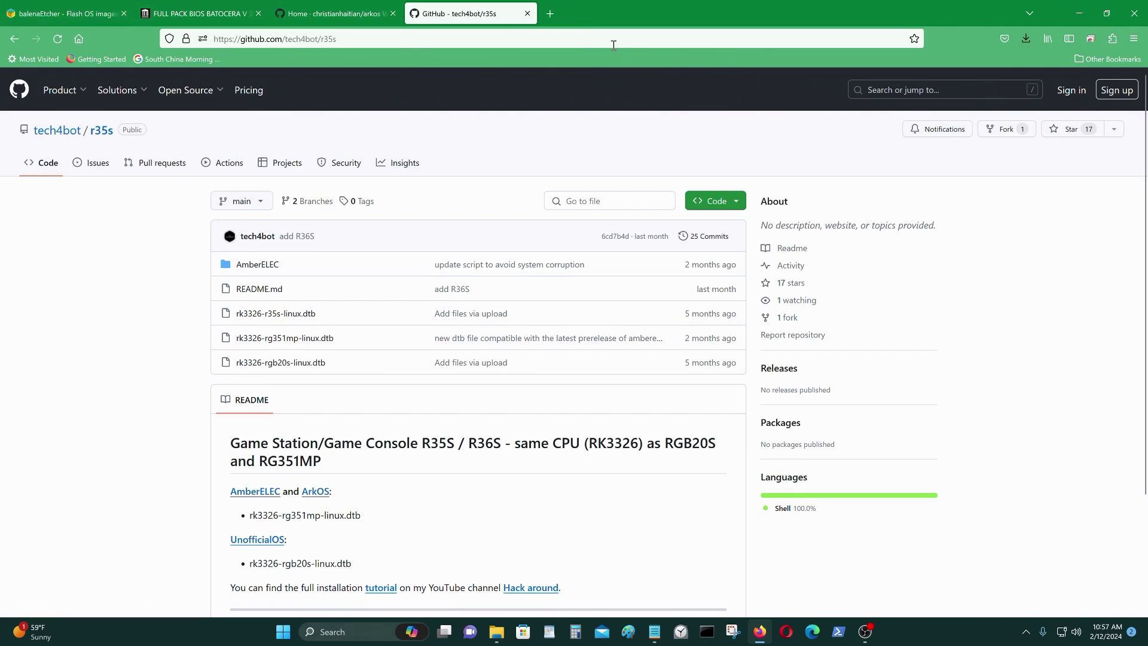
pyautogui.click(1079, 13)
# - Download rk3326-rg351mp-linux.dtb from the tech4bot/r35s GitHub repository
pyautogui.click(475, 63)
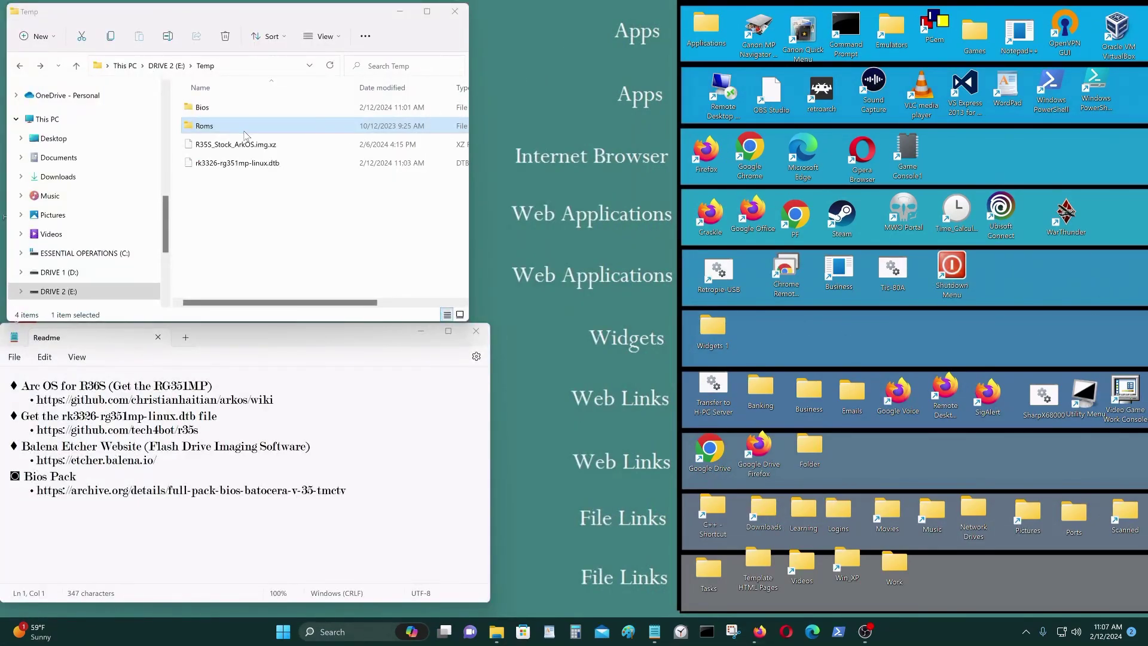
pyautogui.click(762, 628)
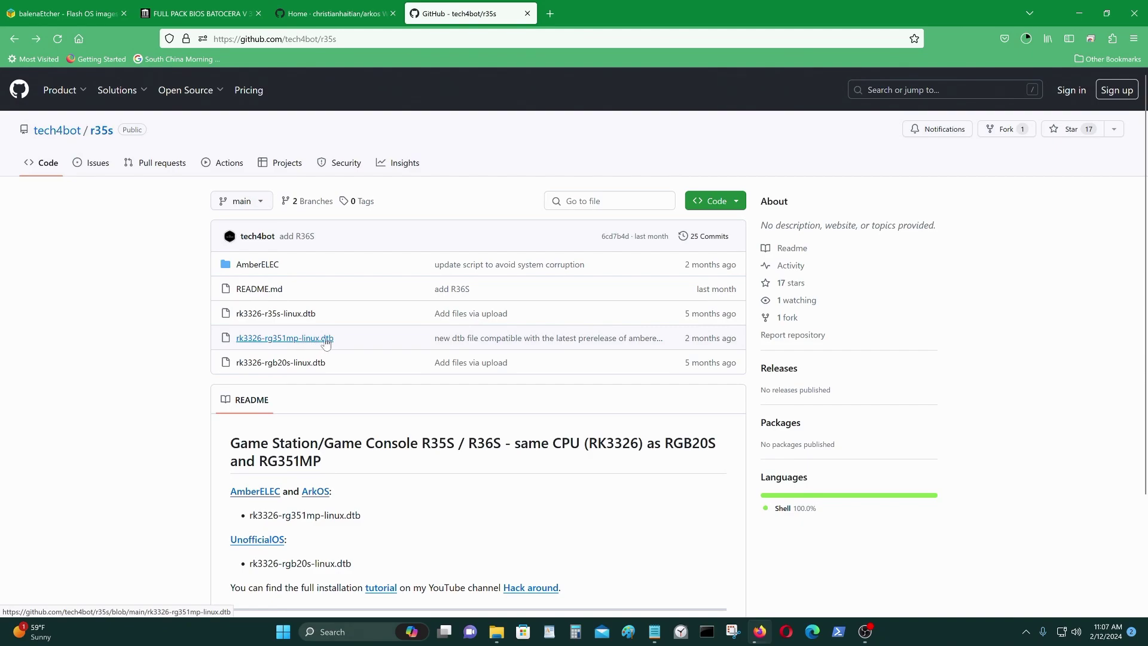
pyautogui.click(324, 339)
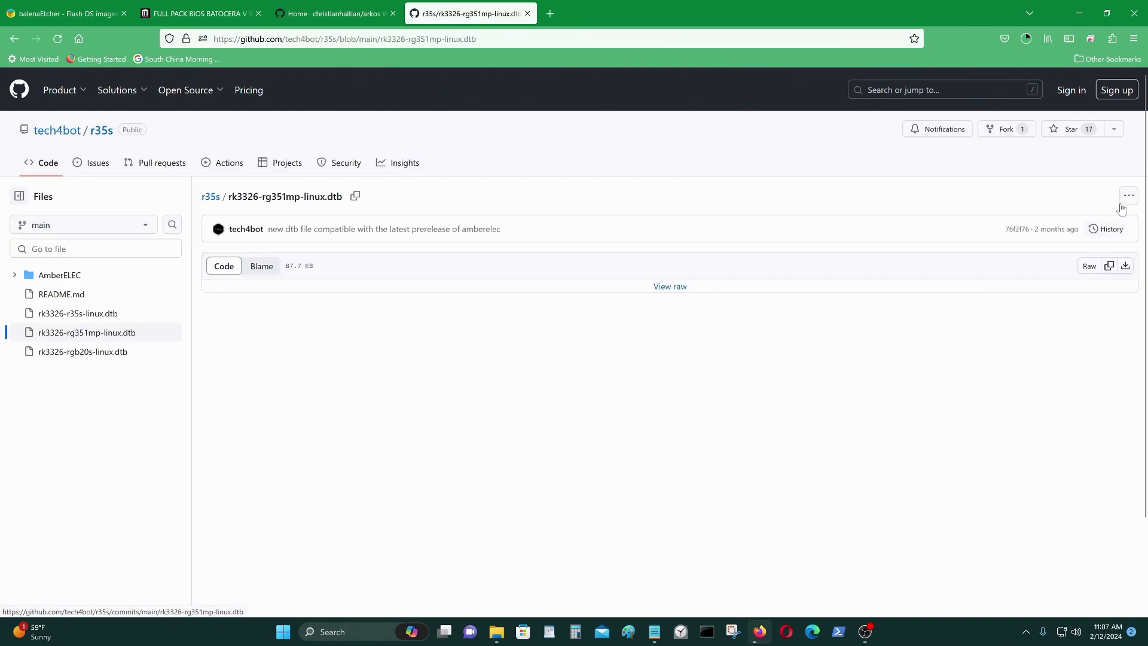
pyautogui.click(1128, 196)
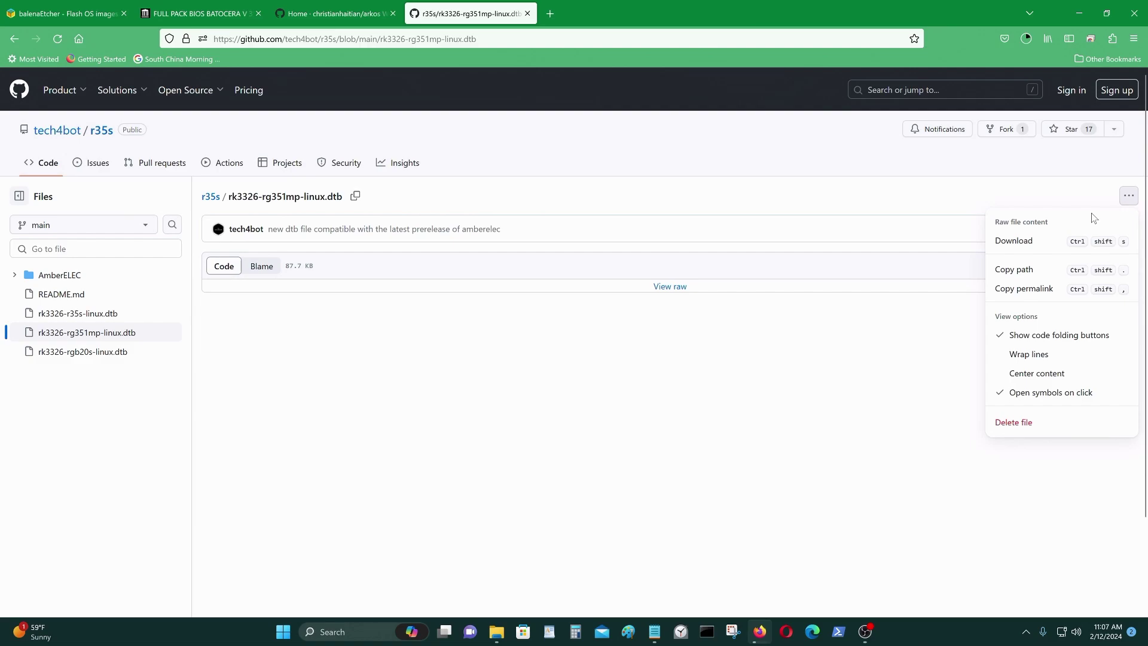
pyautogui.click(1010, 242)
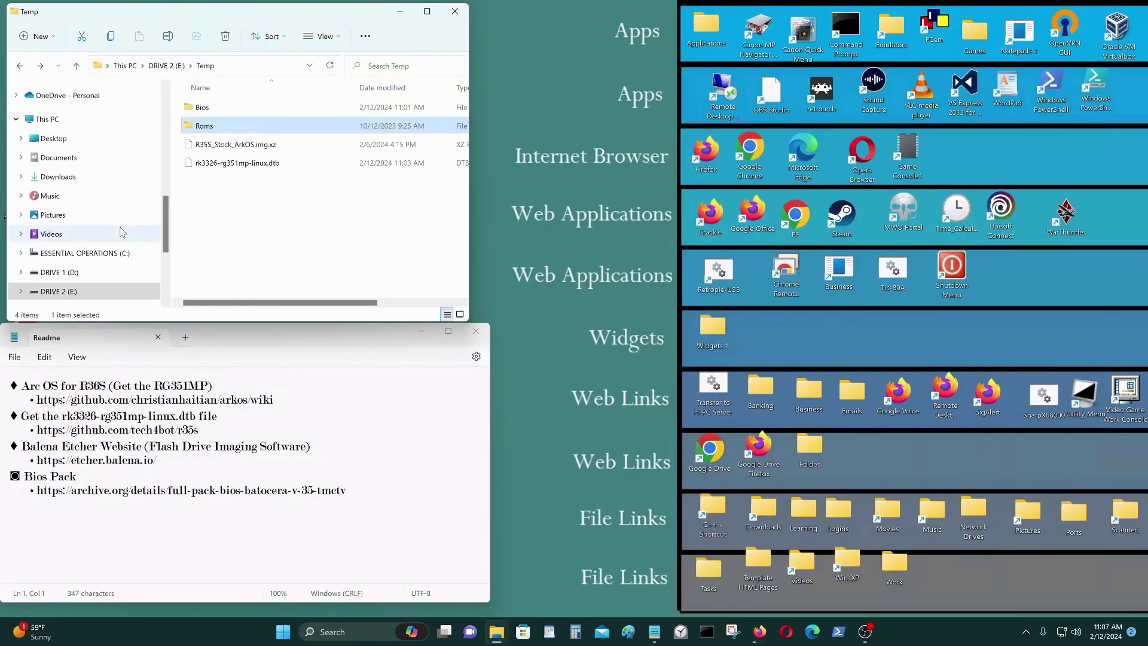
# - Check the dtb and ArkOS image in E:\Temp and peek inside its Bios folder
pyautogui.click(320, 163)
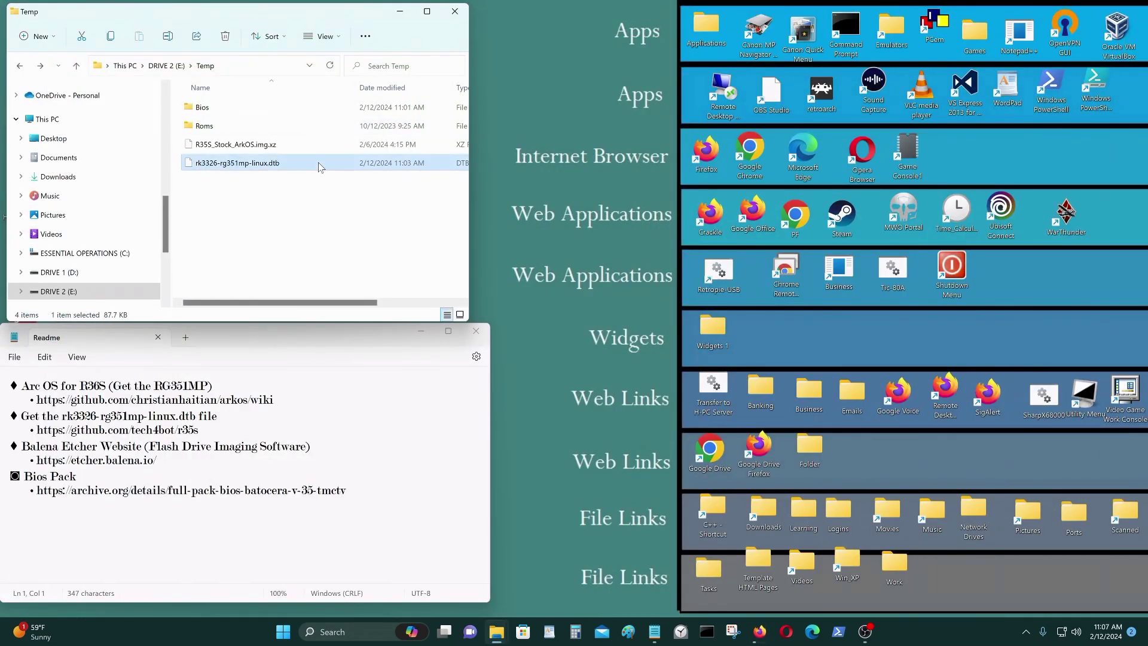
pyautogui.click(254, 149)
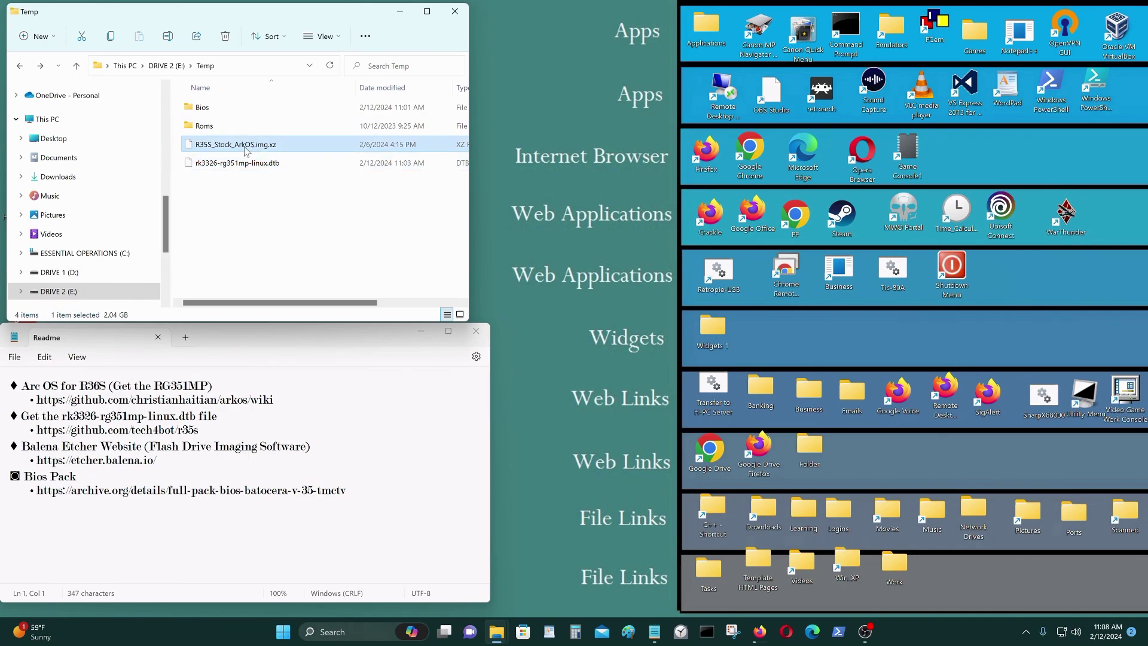
pyautogui.doubleClick(212, 109)
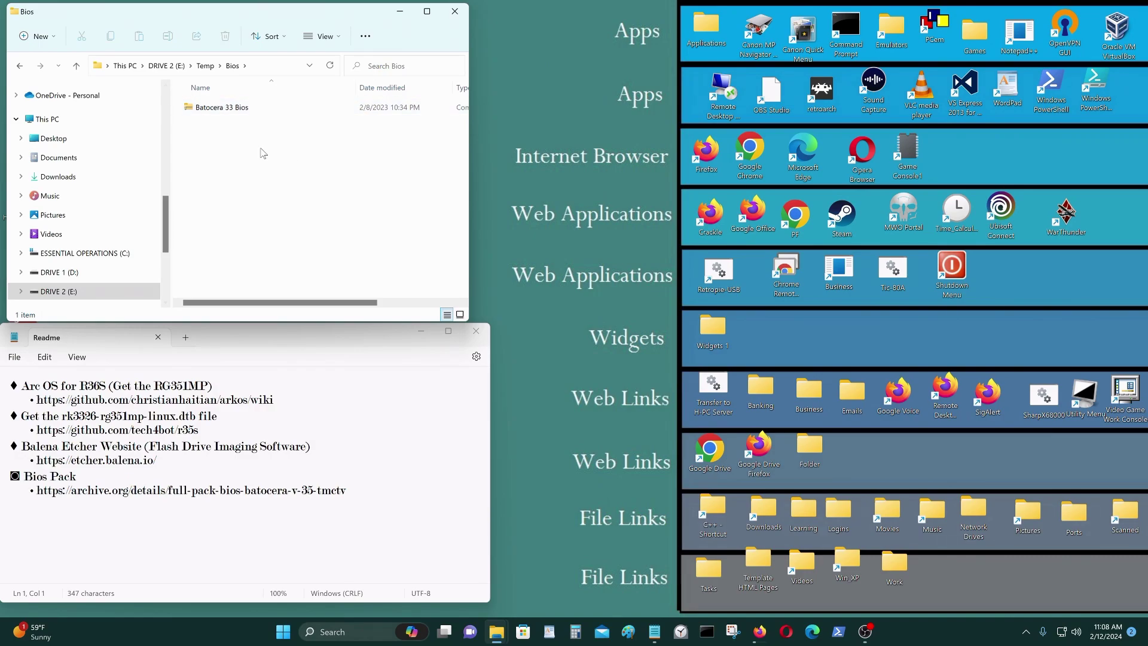
pyautogui.click(24, 67)
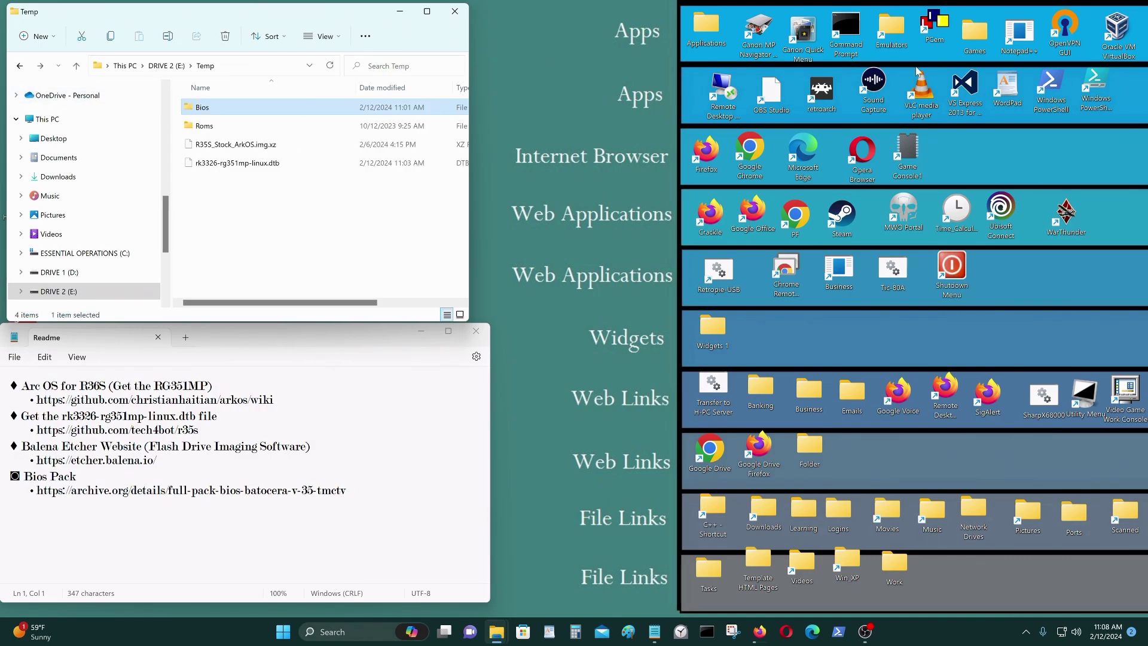
# - Launch balenaEtcher from the Applications folder
pyautogui.doubleClick(707, 38)
pyautogui.moveTo(334, 30); pyautogui.dragTo(825, 86)
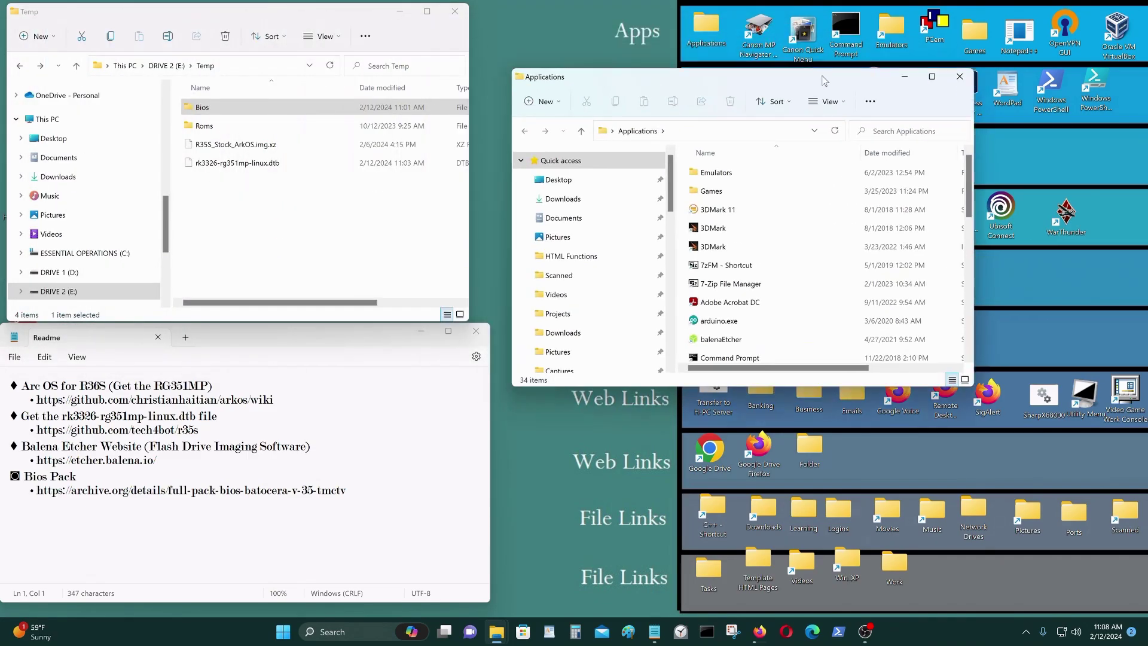
pyautogui.doubleClick(779, 346)
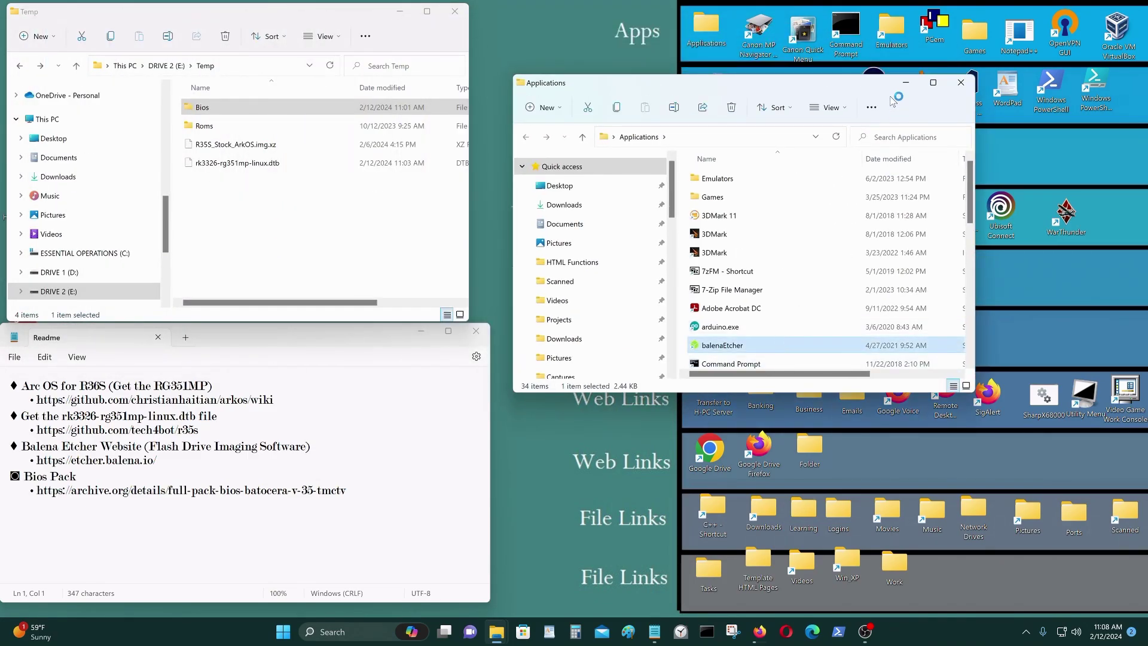
pyautogui.click(906, 83)
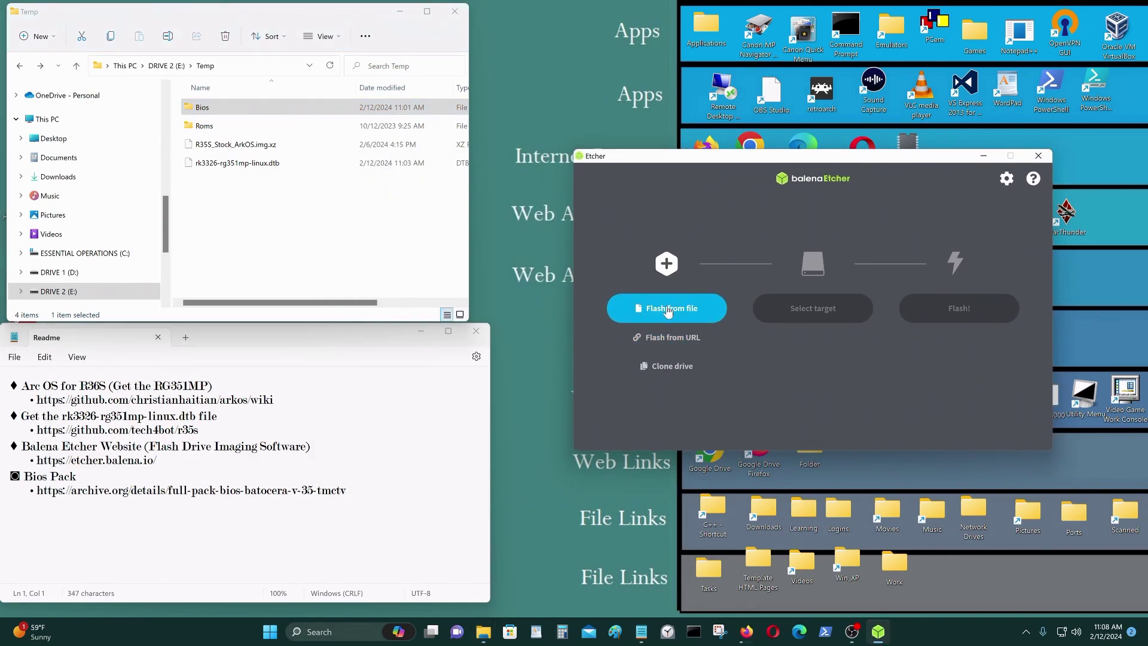
# - Load R35S_Stock_ArkOS.img.xz from E:\Temp as Etcher's image to flash
pyautogui.click(669, 310)
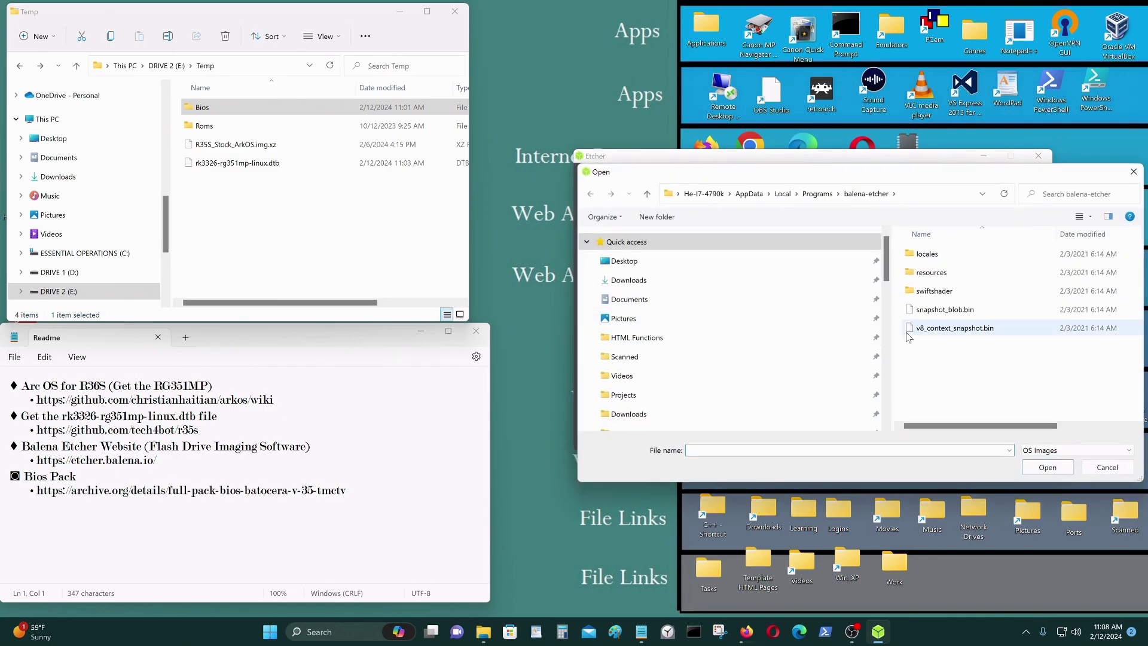
pyautogui.click(119, 67)
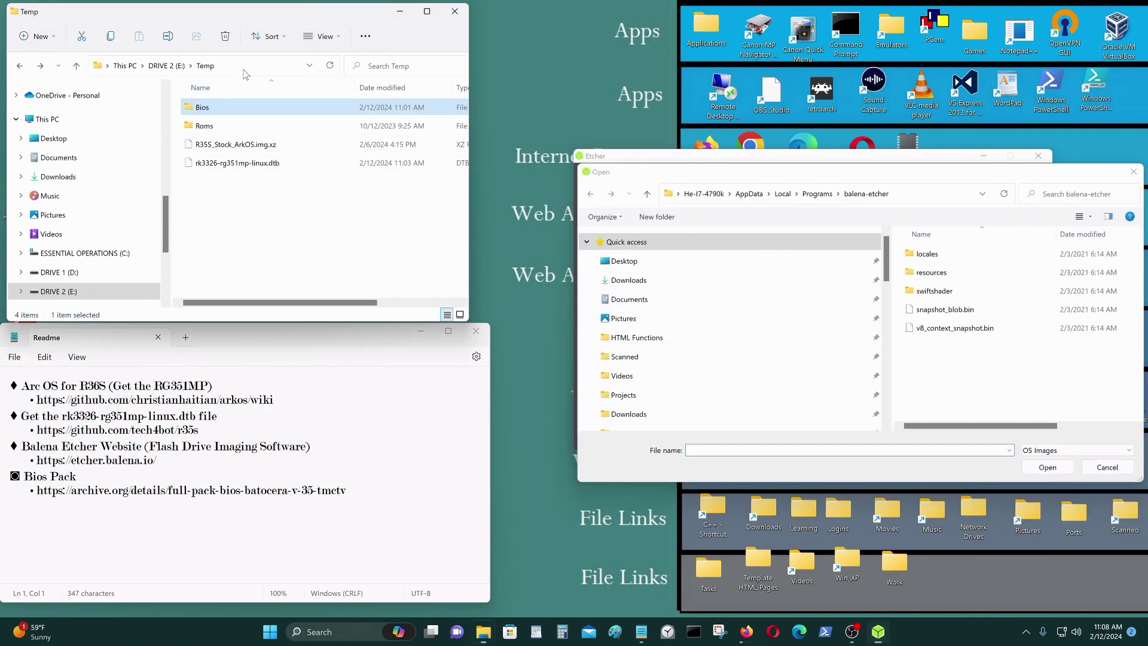
pyautogui.rightClick(119, 69)
pyautogui.click(150, 118)
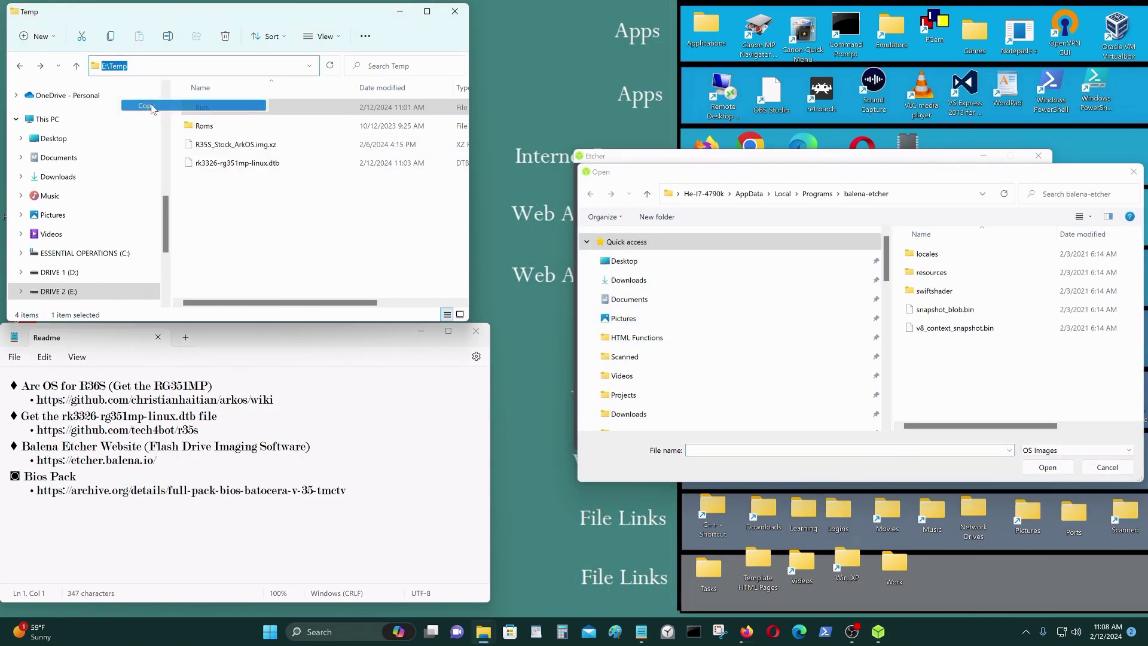
pyautogui.click(930, 194)
pyautogui.rightClick(809, 197)
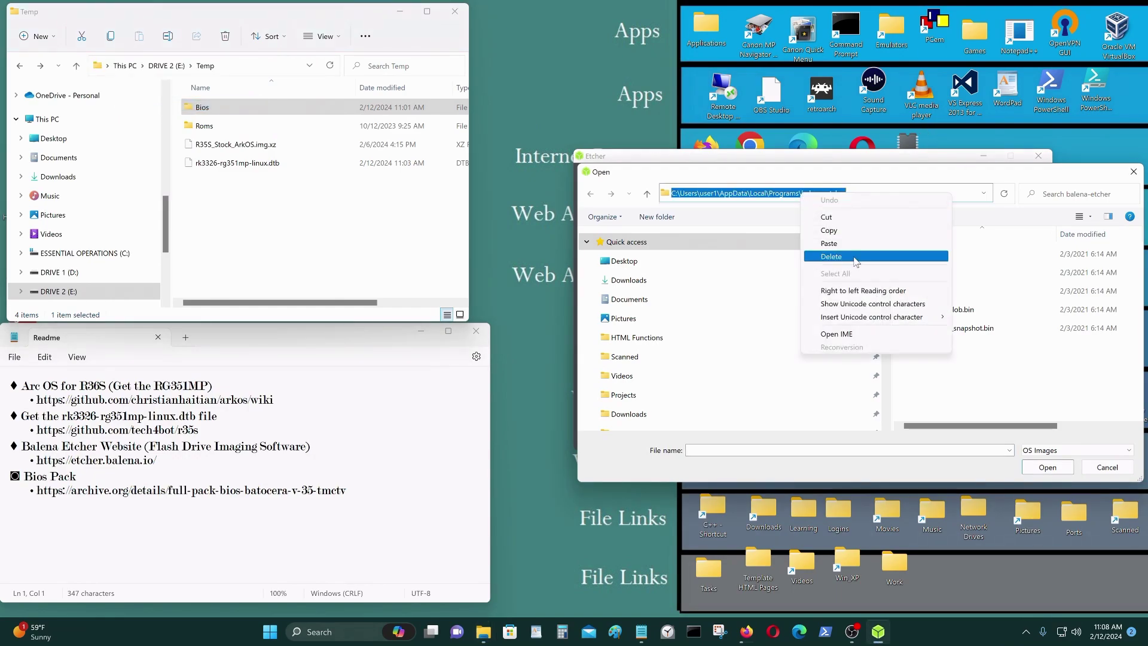
pyautogui.click(856, 243)
pyautogui.press('Return')
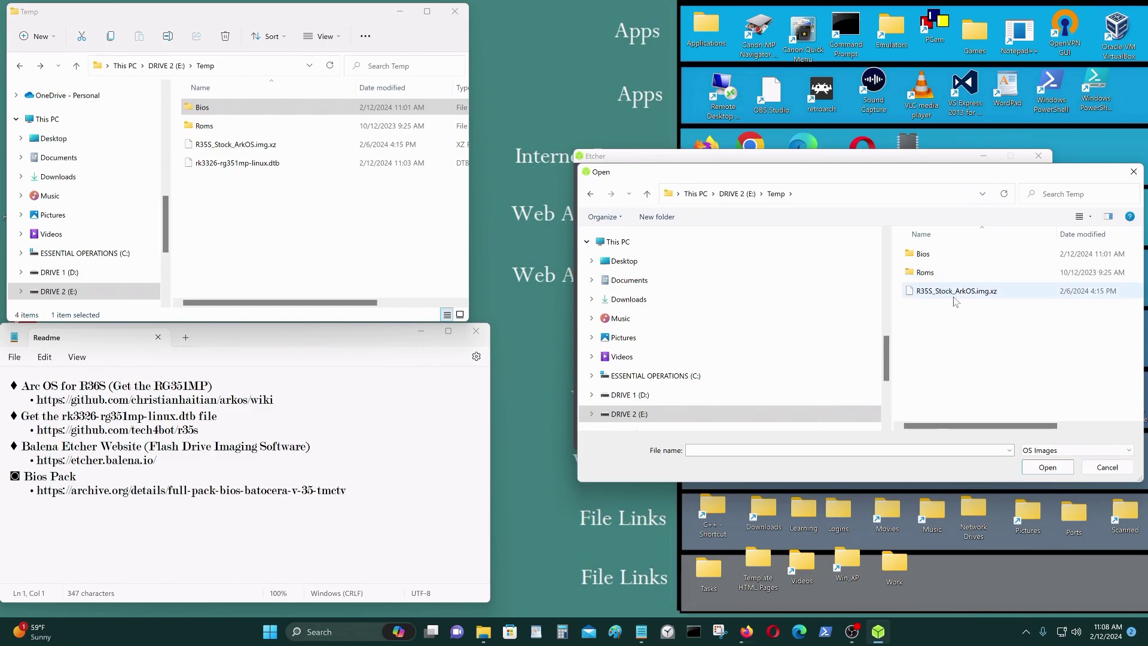
pyautogui.click(980, 295)
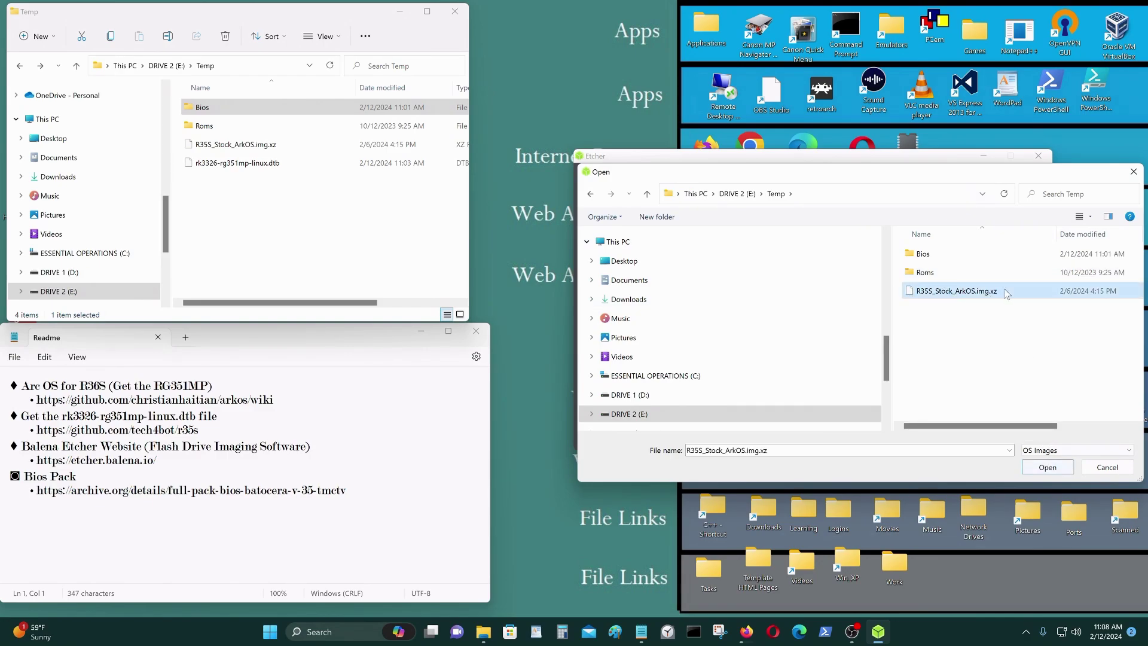
pyautogui.moveTo(943, 171); pyautogui.dragTo(858, 179)
pyautogui.click(963, 476)
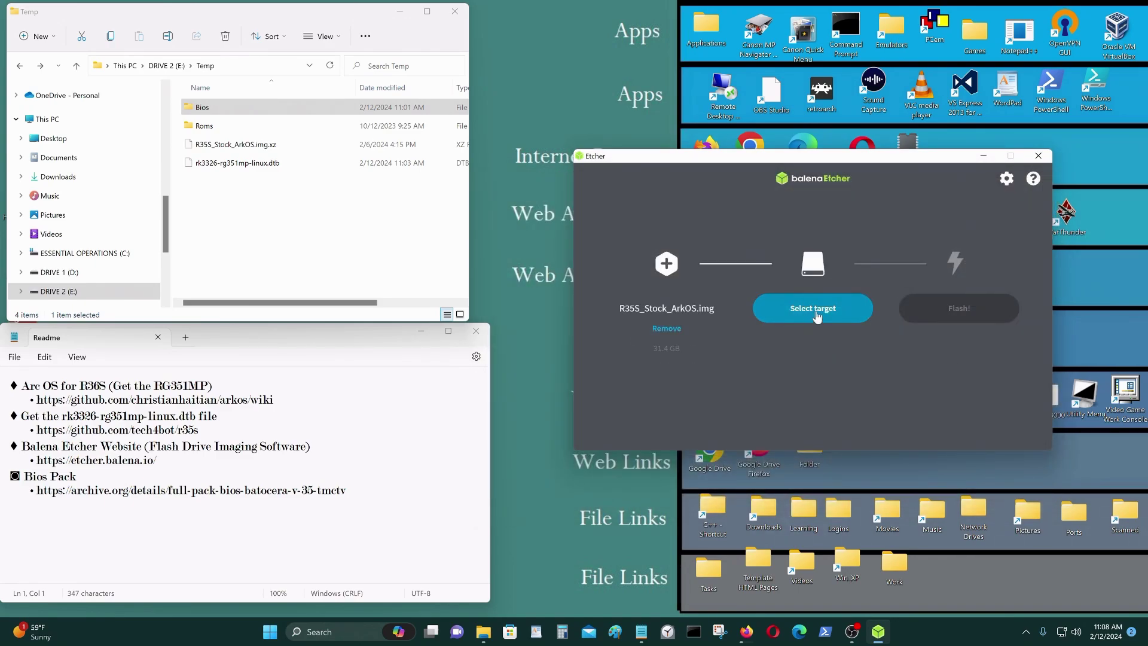
# - Set the 62.2 GB SD Card Reader USB Device as flash target, then close Etcher
pyautogui.click(817, 316)
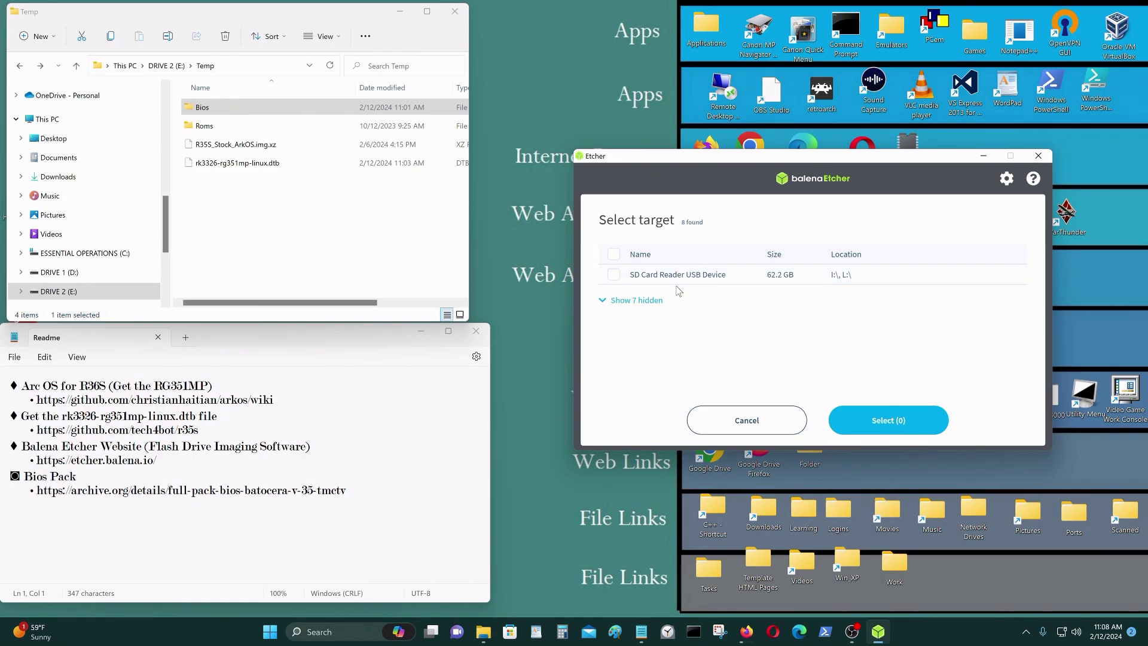
pyautogui.click(614, 275)
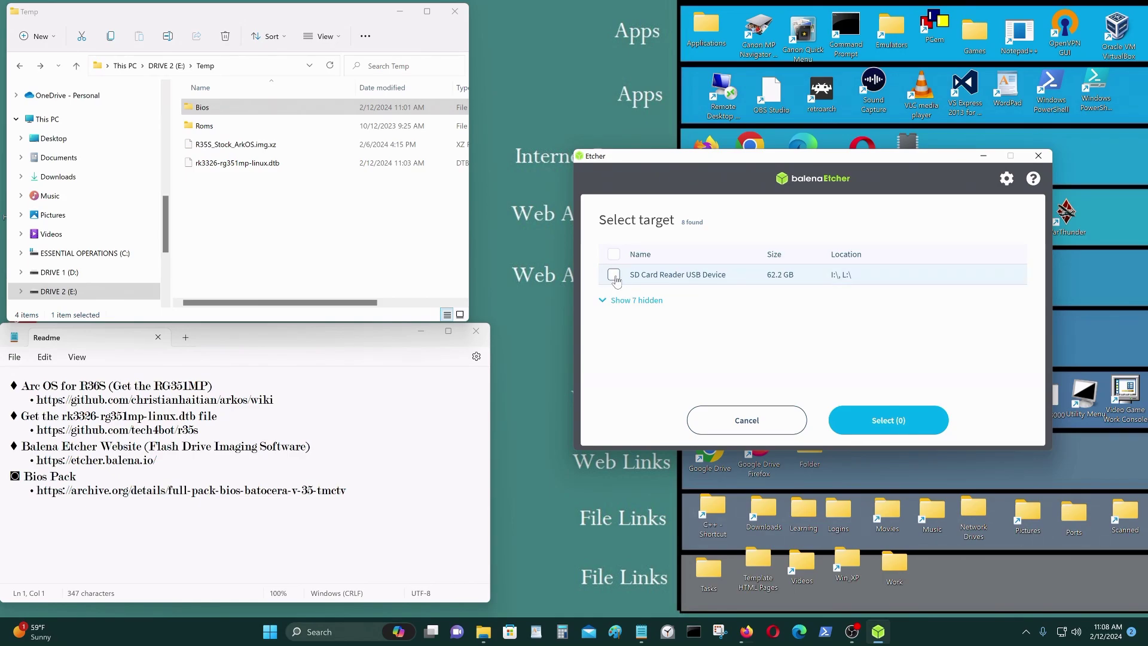
pyautogui.click(892, 421)
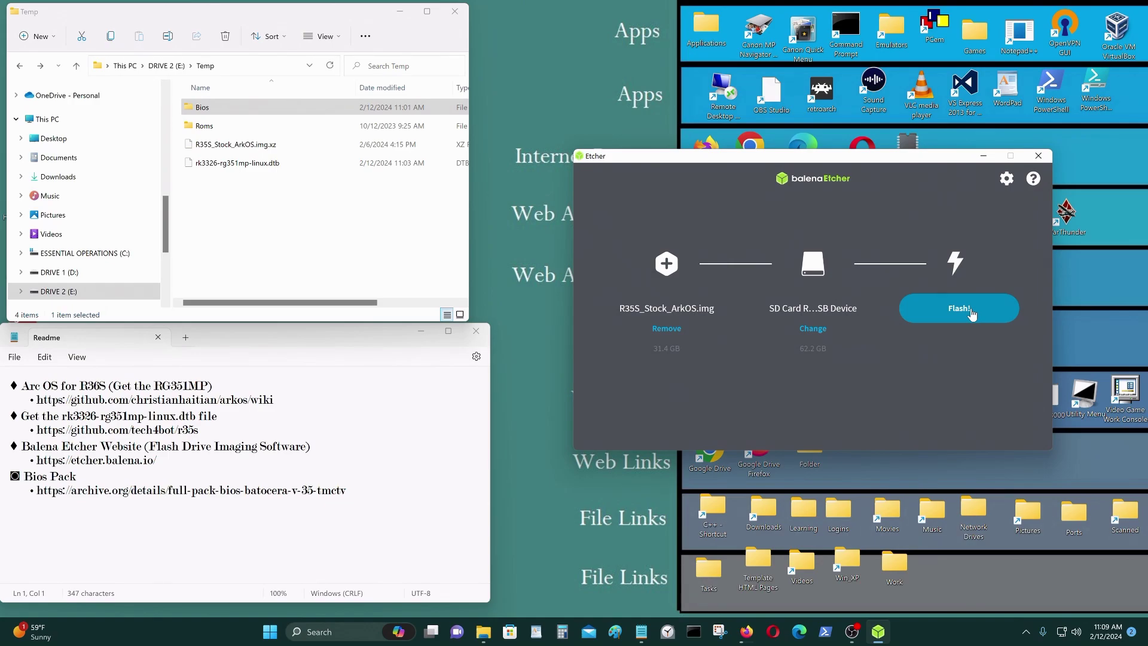
pyautogui.click(1040, 156)
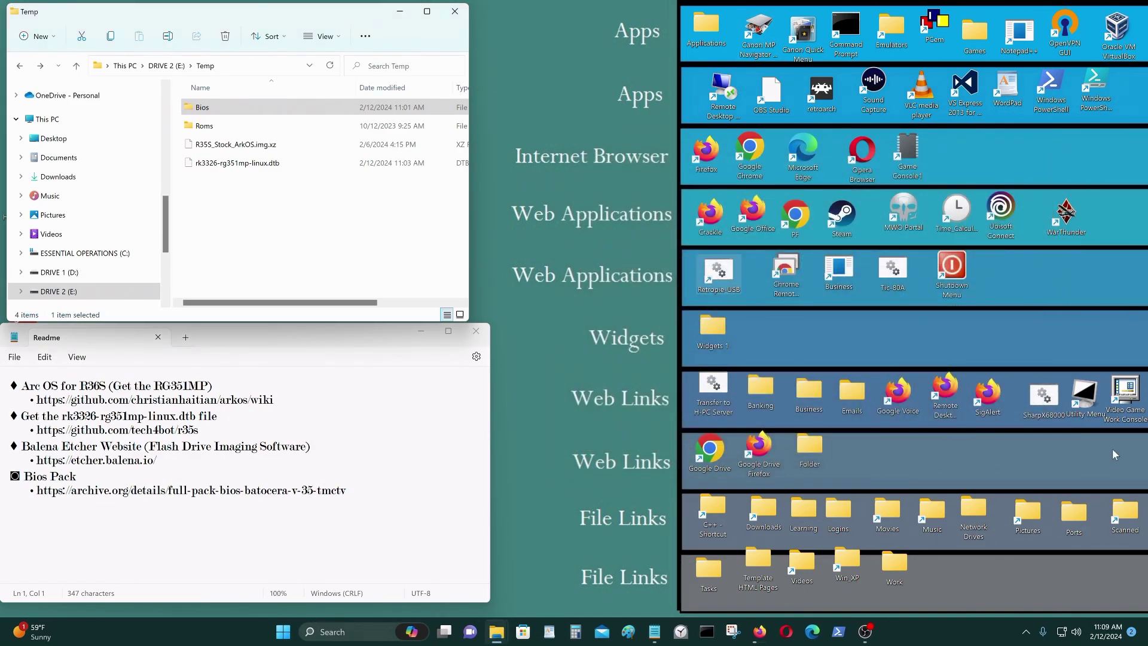
# - Place the BOOT (I:) window top right and EASYROMS (L:) bottom right beside Temp
pyautogui.click(1024, 632)
pyautogui.click(595, 308)
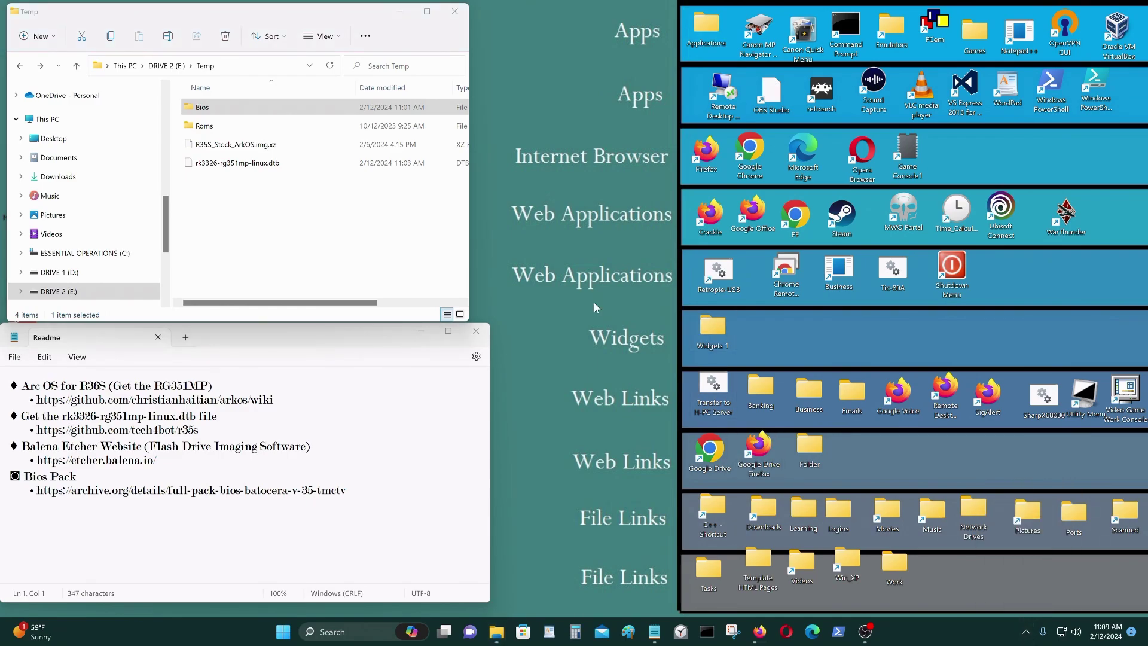
pyautogui.moveTo(286, 13)
pyautogui.mouseDown()
pyautogui.moveTo(327, 9)
pyautogui.moveTo(278, 21)
pyautogui.mouseUp()
pyautogui.click(495, 632)
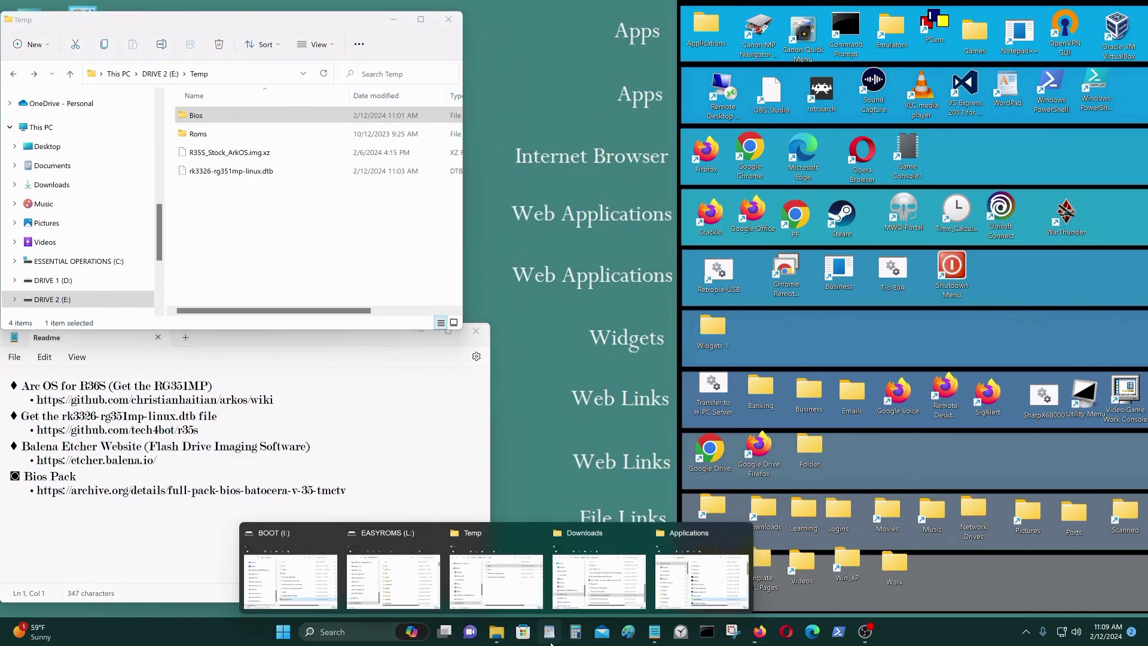
pyautogui.click(291, 571)
pyautogui.moveTo(227, 316); pyautogui.dragTo(906, 26)
pyautogui.click(495, 631)
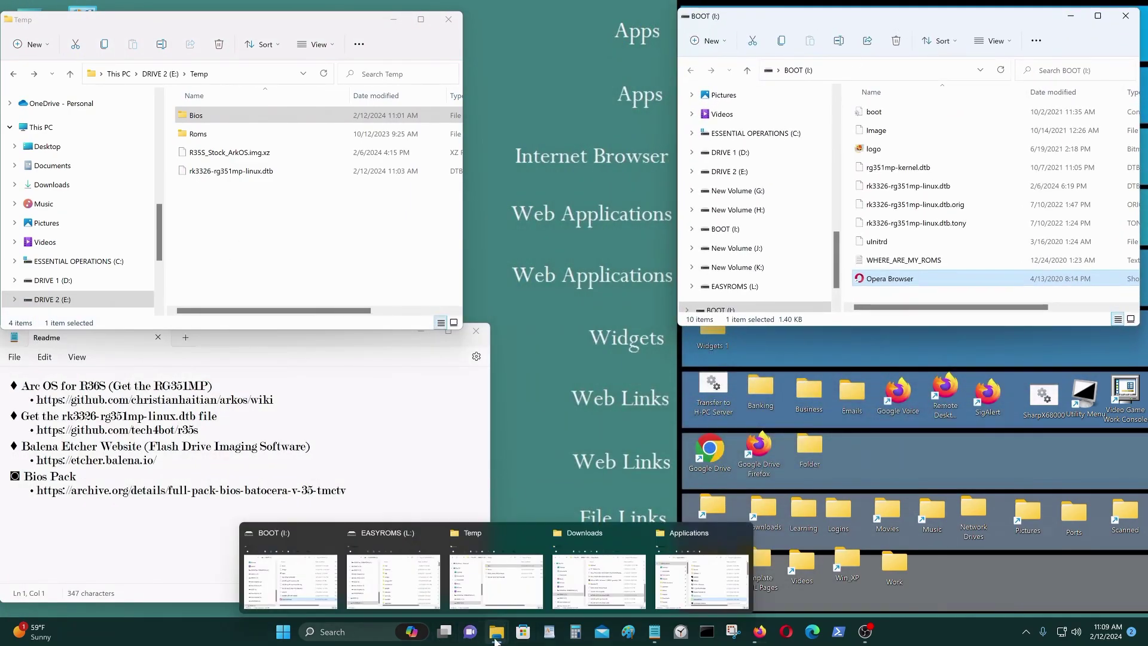
pyautogui.click(393, 571)
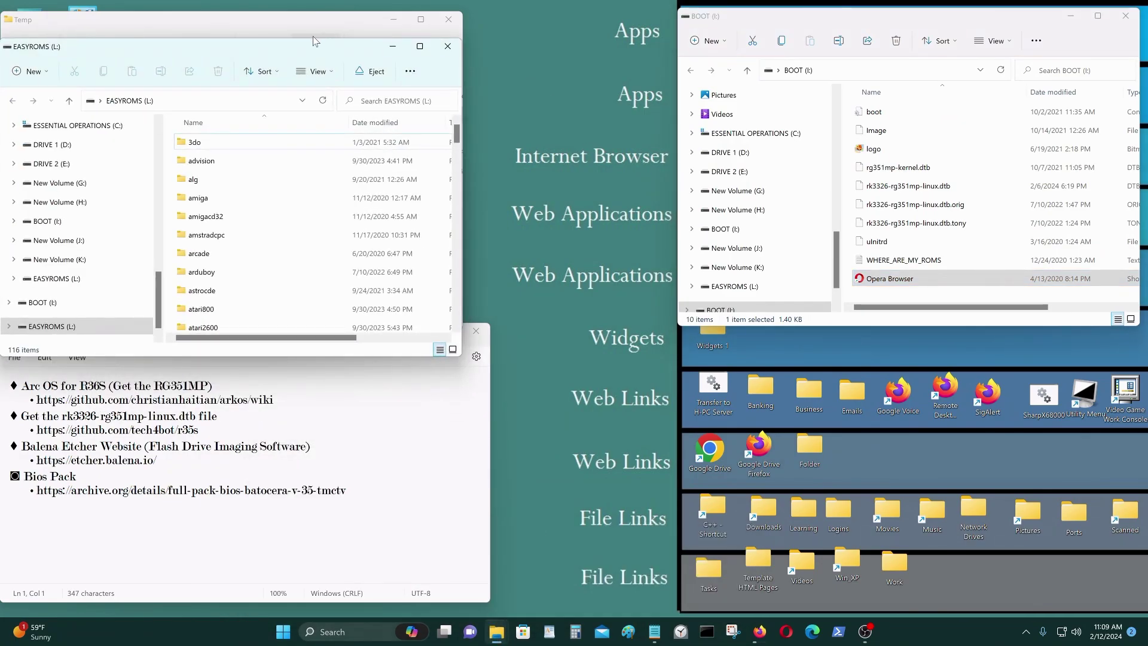
pyautogui.moveTo(313, 41); pyautogui.dragTo(992, 338)
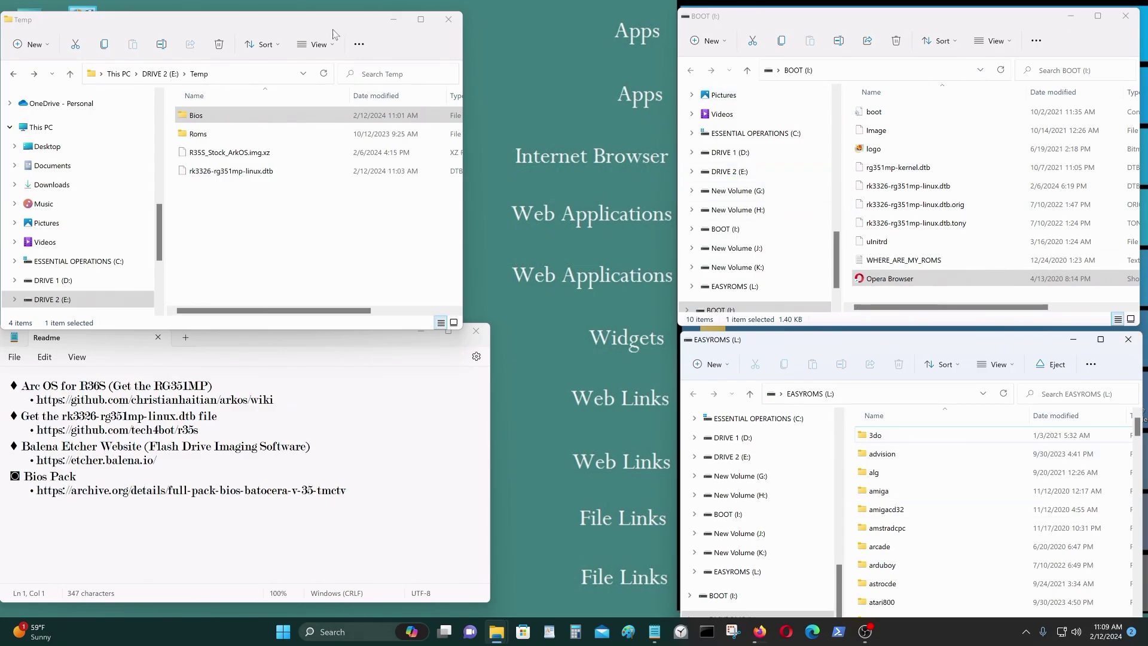
# - Copy rk3326-rg351mp-linux.dtb from Temp onto BOOT (I:), answering the conflict prompt
pyautogui.moveTo(289, 28); pyautogui.dragTo(477, 116)
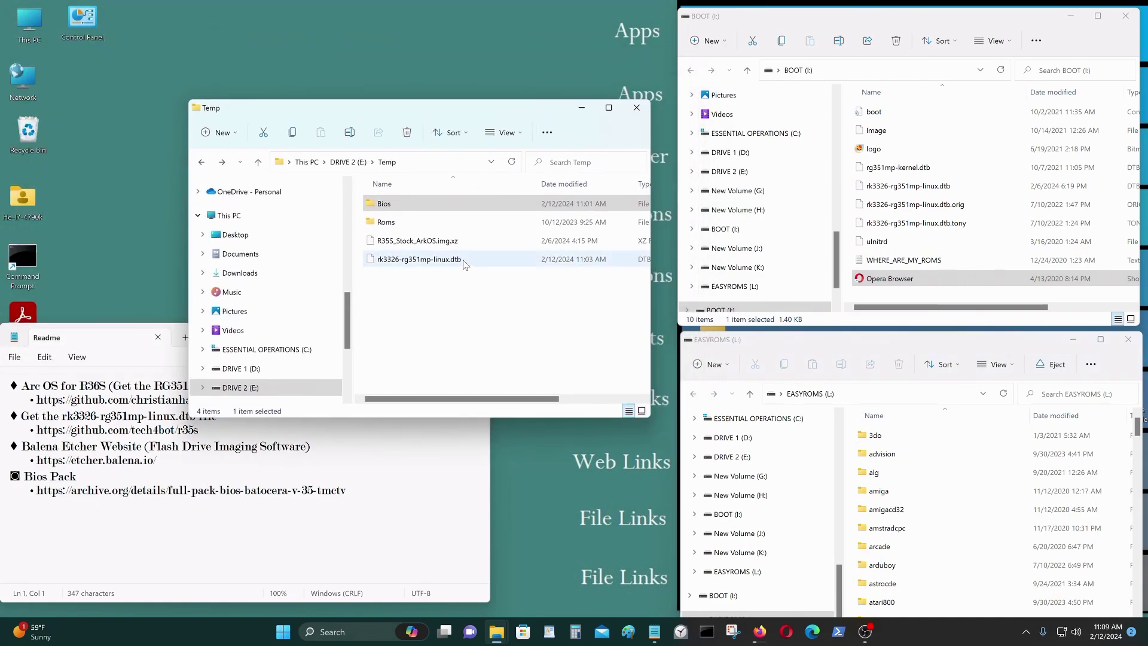
pyautogui.click(455, 263)
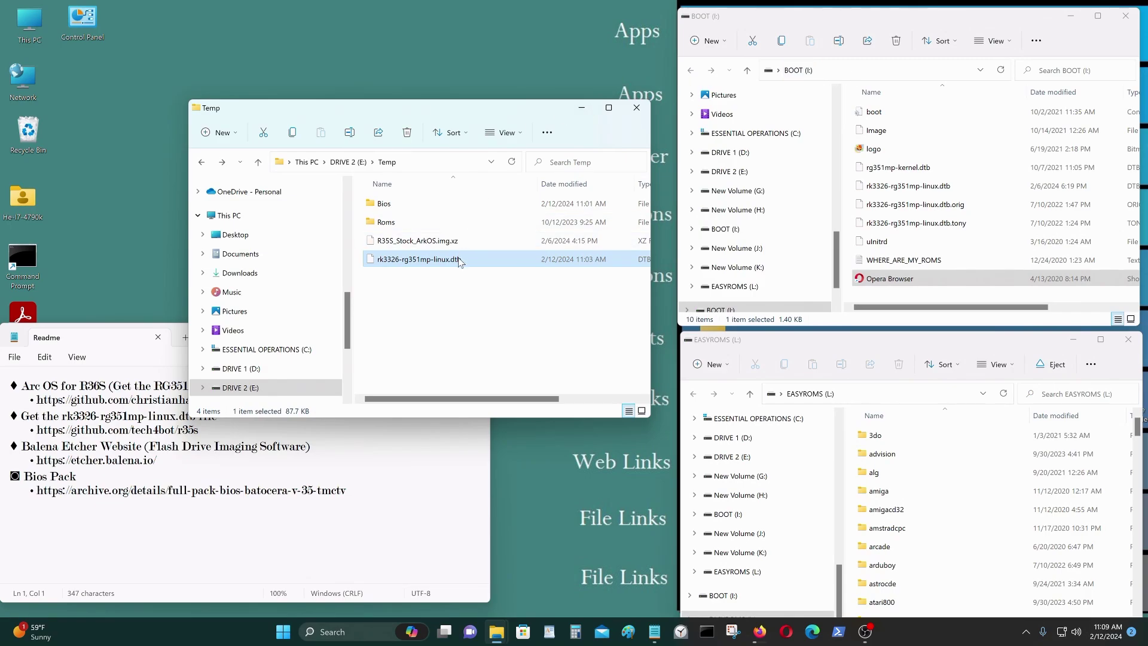
pyautogui.moveTo(460, 260); pyautogui.dragTo(963, 292)
pyautogui.click(507, 347)
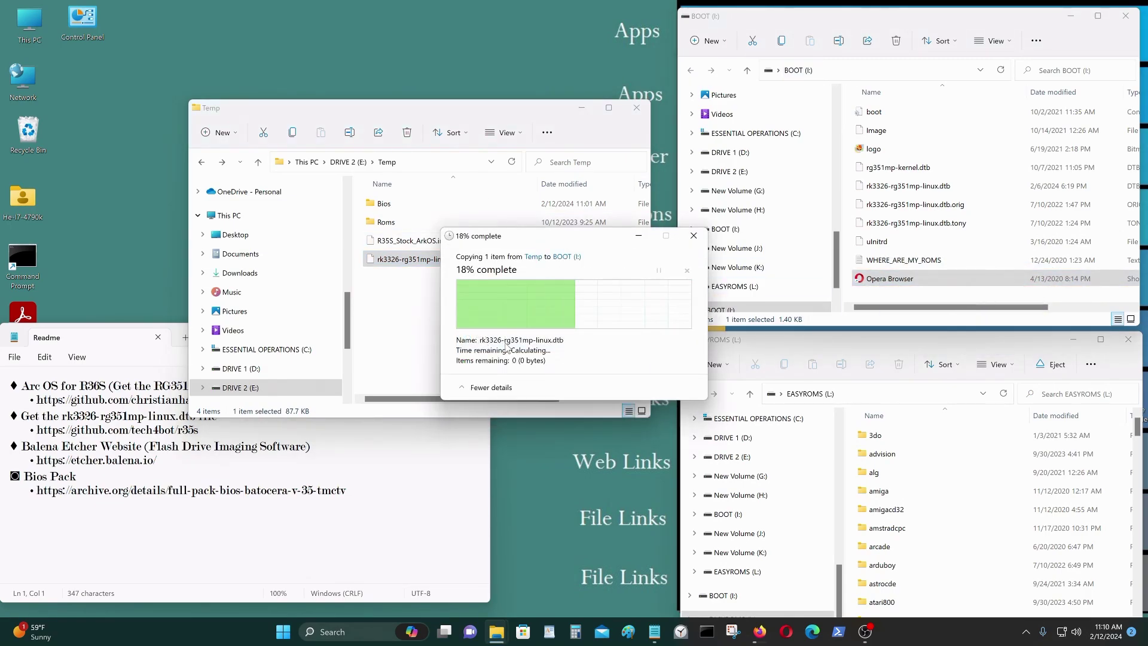
pyautogui.click(439, 310)
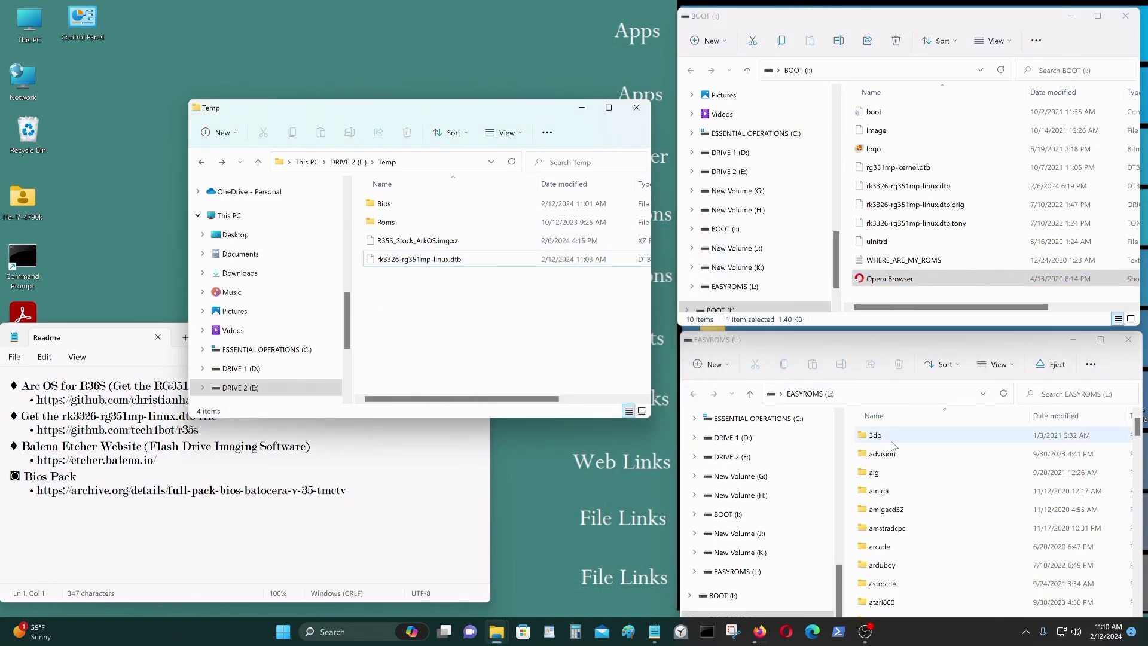
pyautogui.moveTo(887, 338); pyautogui.dragTo(895, 34)
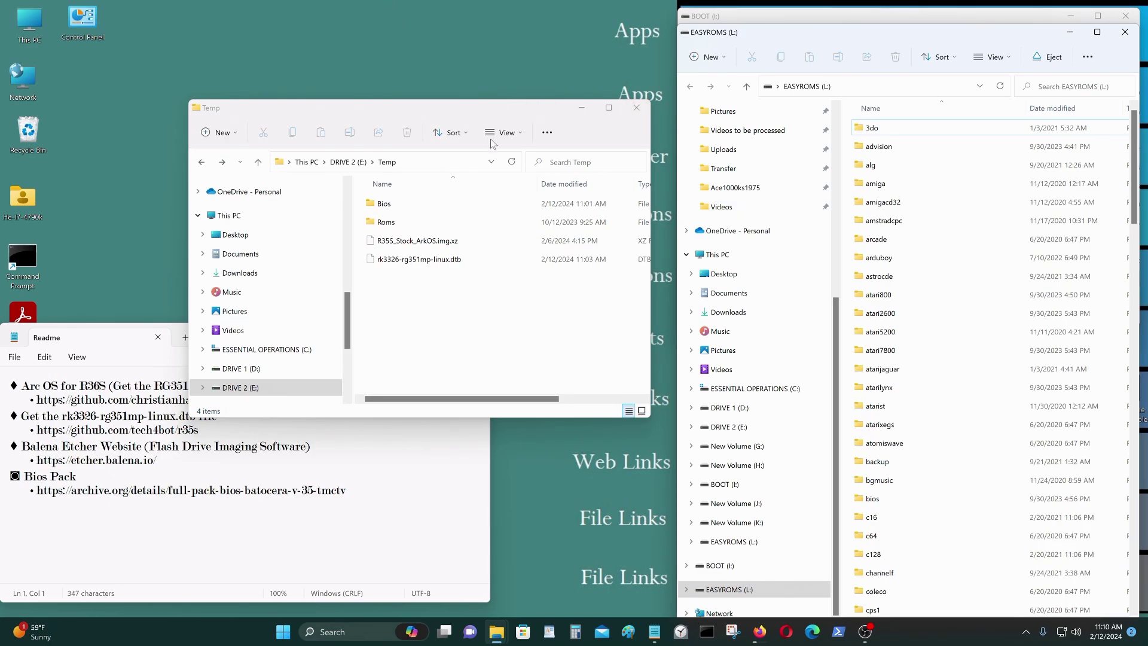
# - Open Temp's Bios > Batocera 33 Bios > bios folder and scroll to the neogeo zip
pyautogui.doubleClick(383, 204)
pyautogui.doubleClick(419, 203)
pyautogui.doubleClick(421, 208)
pyautogui.scroll(-2, 523, 278)
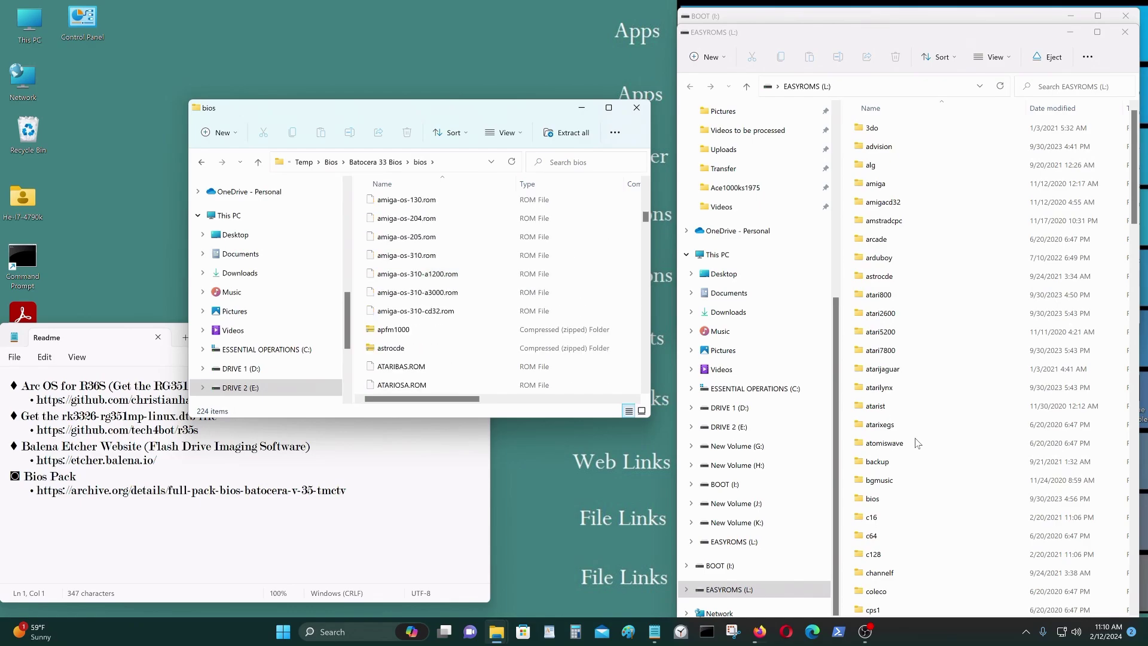
pyautogui.scroll(-10, 911, 497)
pyautogui.scroll(-2, 916, 510)
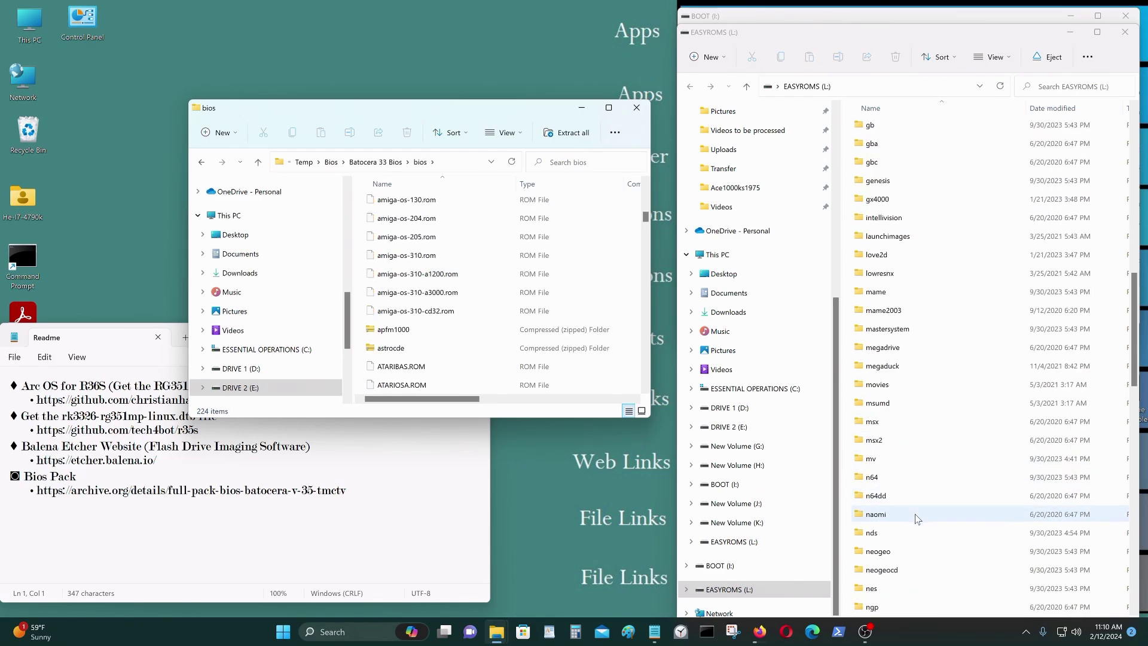
pyautogui.scroll(-2, 920, 525)
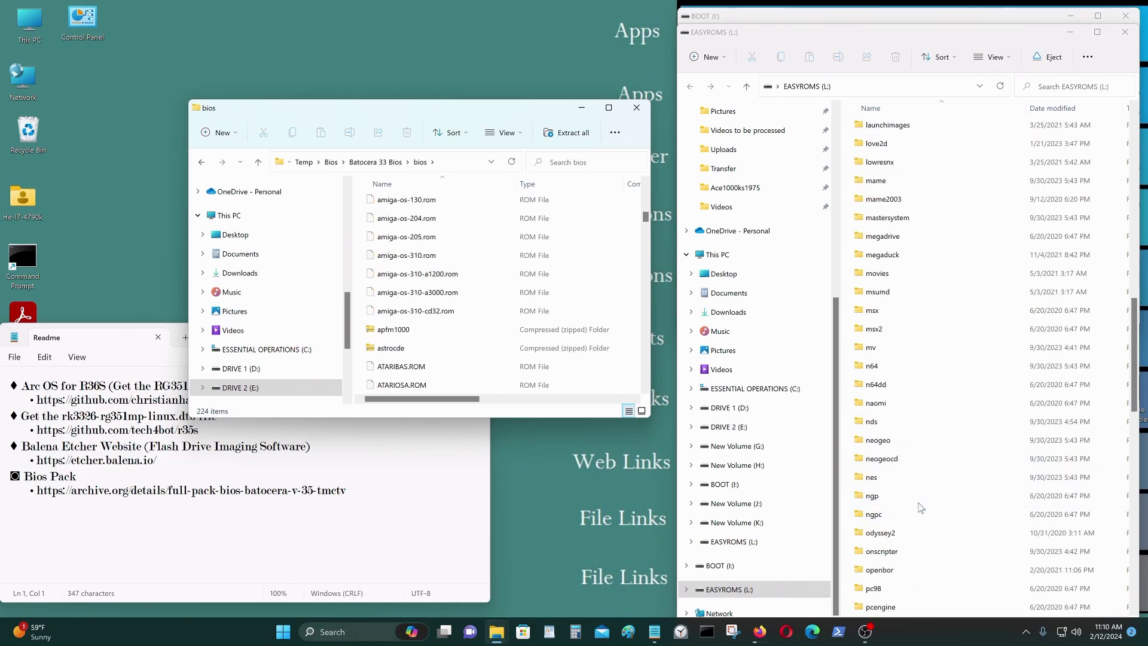
# - Copy the neogeo BIOS zip into EASYROMS (L:)'s neogeo folder, replacing the existing file
pyautogui.doubleClick(921, 440)
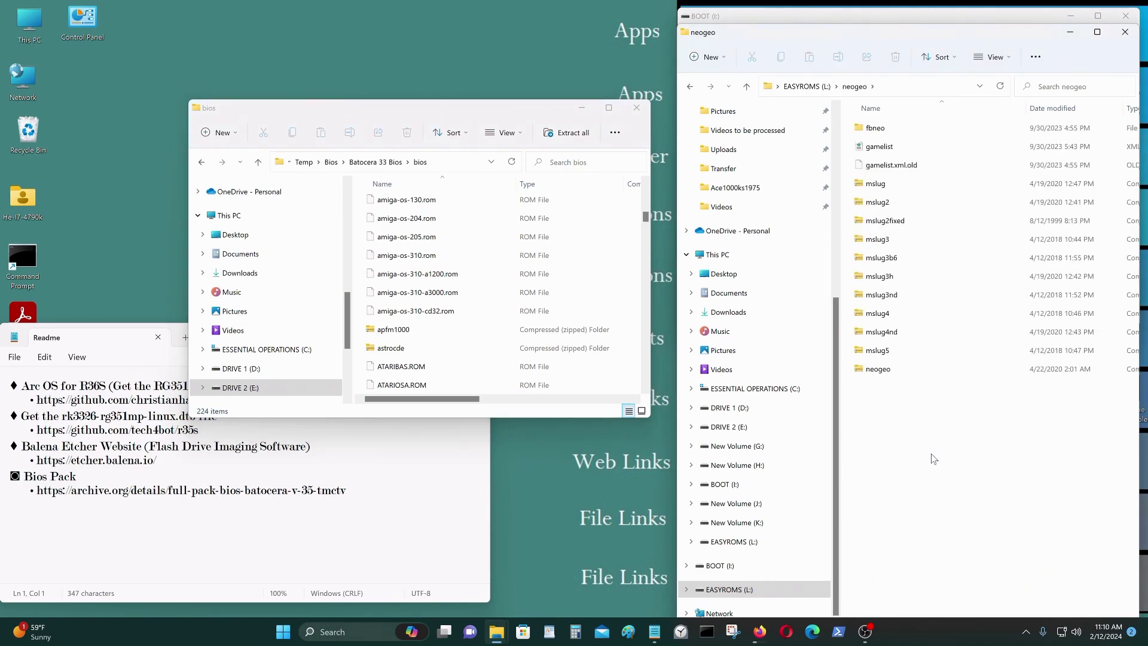
pyautogui.scroll(-15, 462, 297)
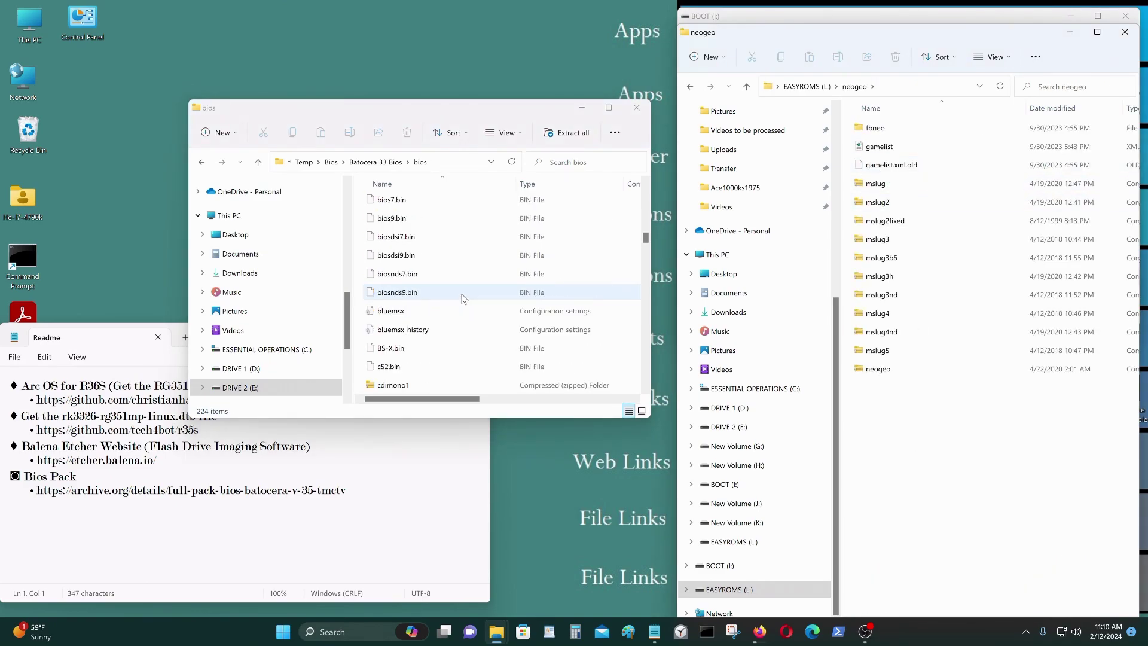
pyautogui.scroll(-10, 460, 292)
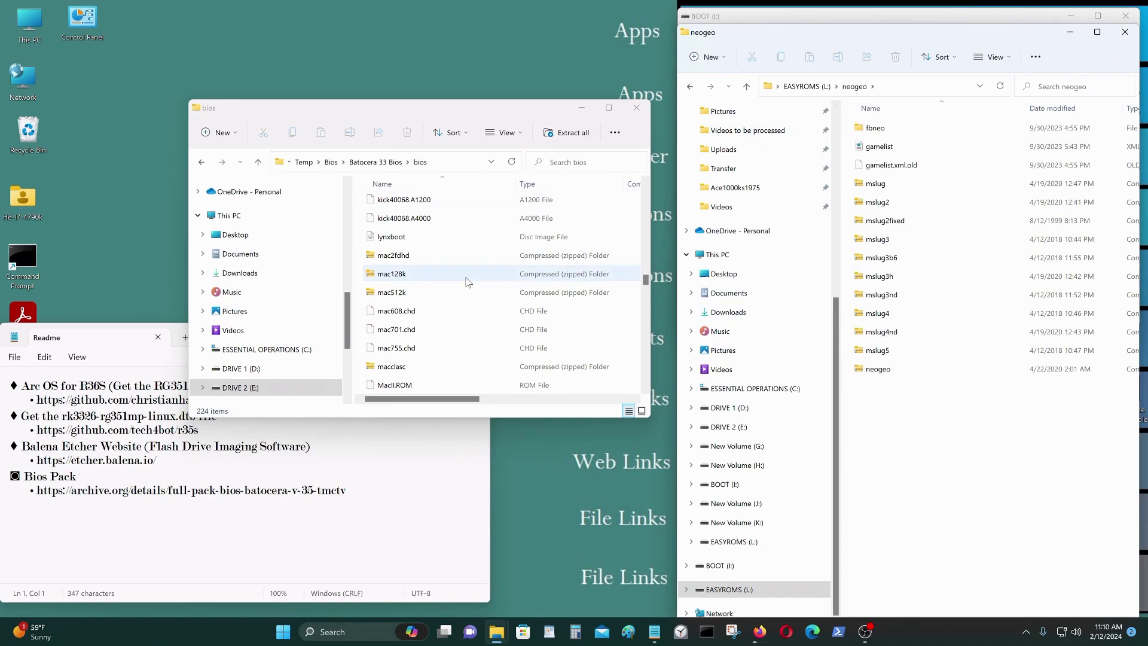
pyautogui.scroll(-5, 478, 279)
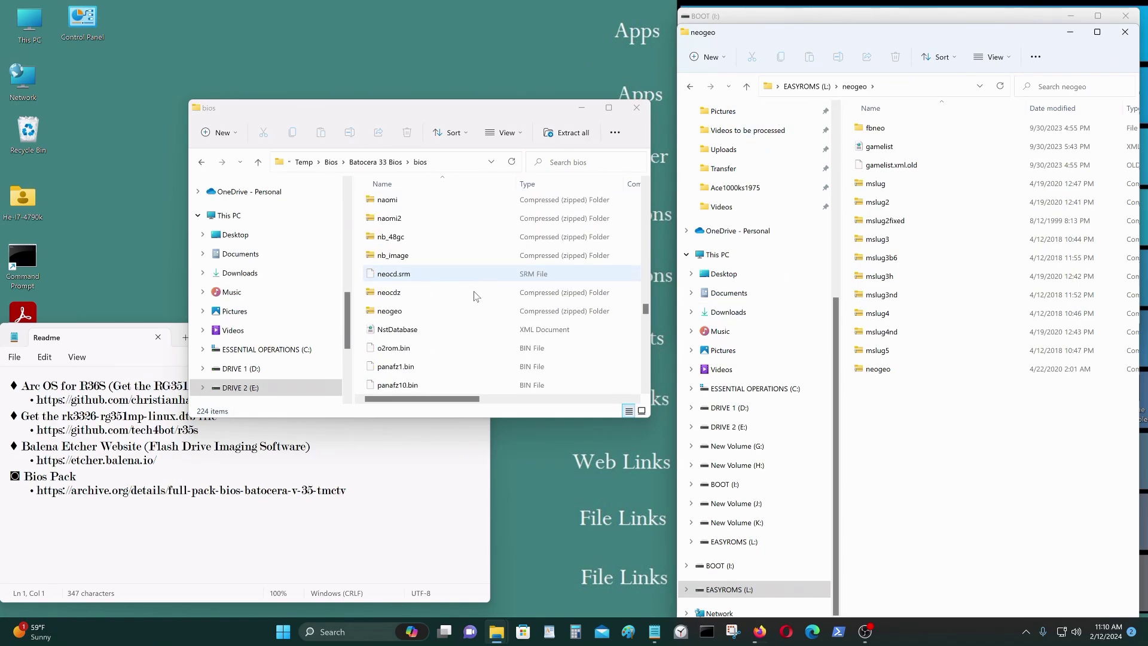
pyautogui.moveTo(472, 310); pyautogui.dragTo(921, 443)
pyautogui.click(574, 301)
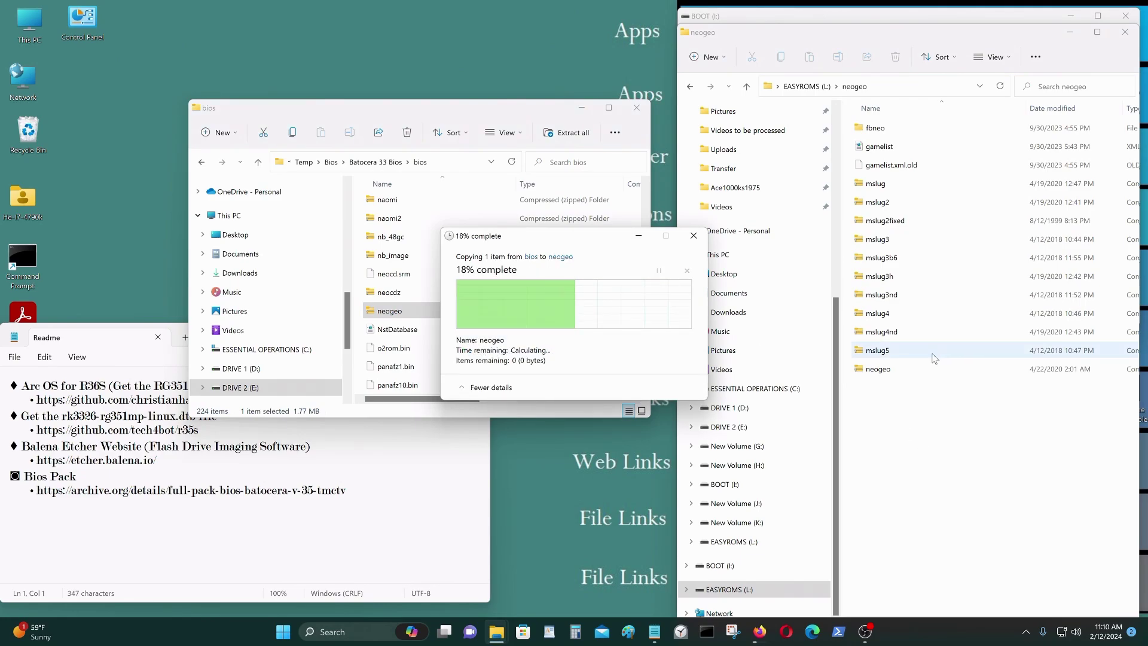
pyautogui.hotkey('alt', 'Up')
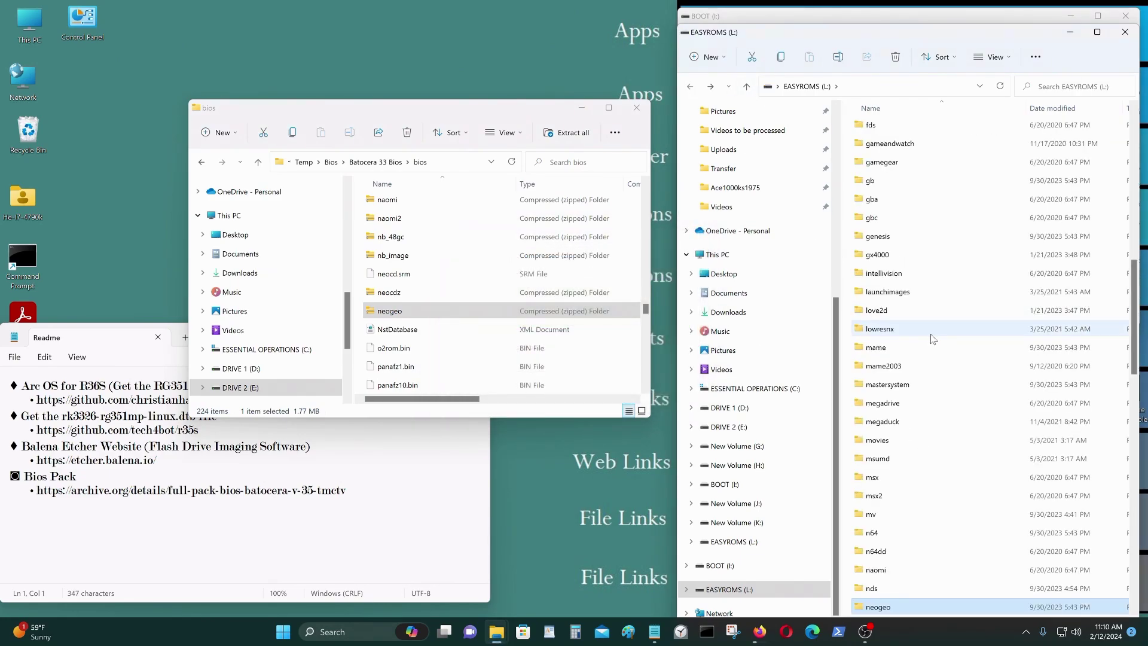
pyautogui.scroll(12, 882, 251)
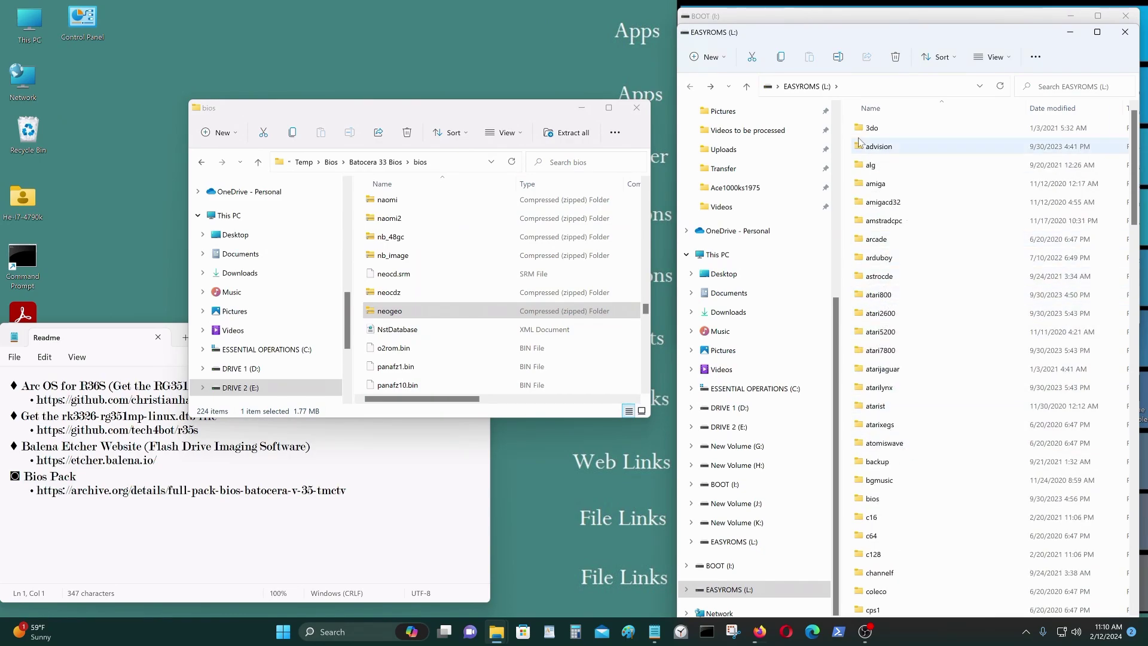
# - Copy all Batocera 33 bios files into EASYROMS (L:)\bios, skipping the 465 existing files
pyautogui.doubleClick(902, 497)
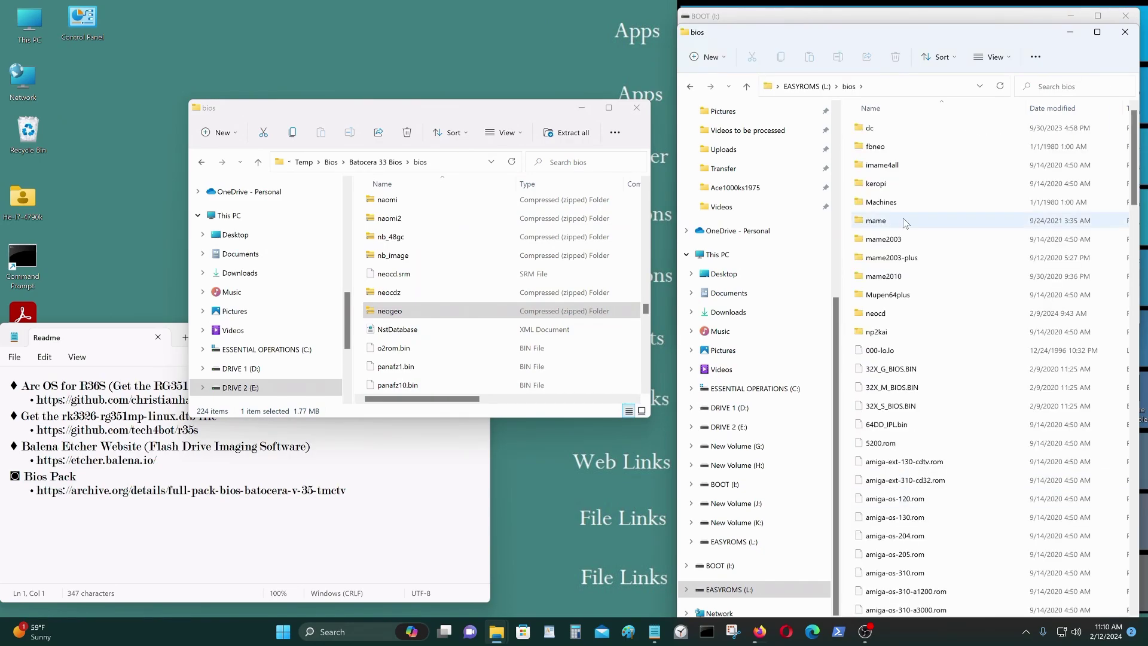
pyautogui.scroll(10, 571, 349)
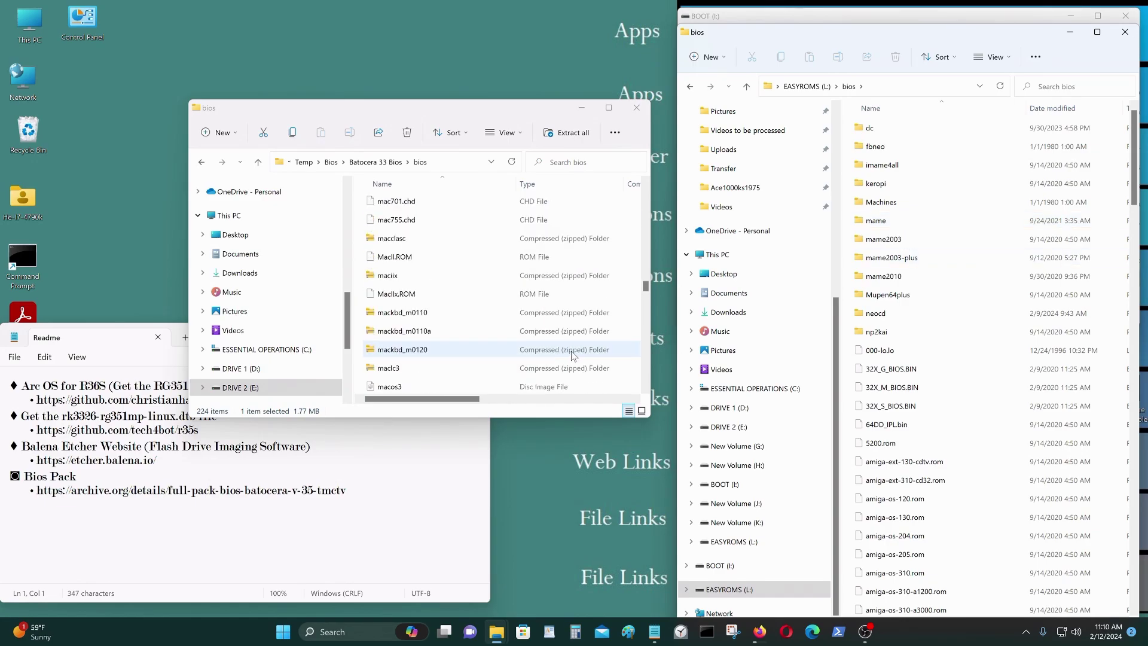
pyautogui.scroll(10, 573, 323)
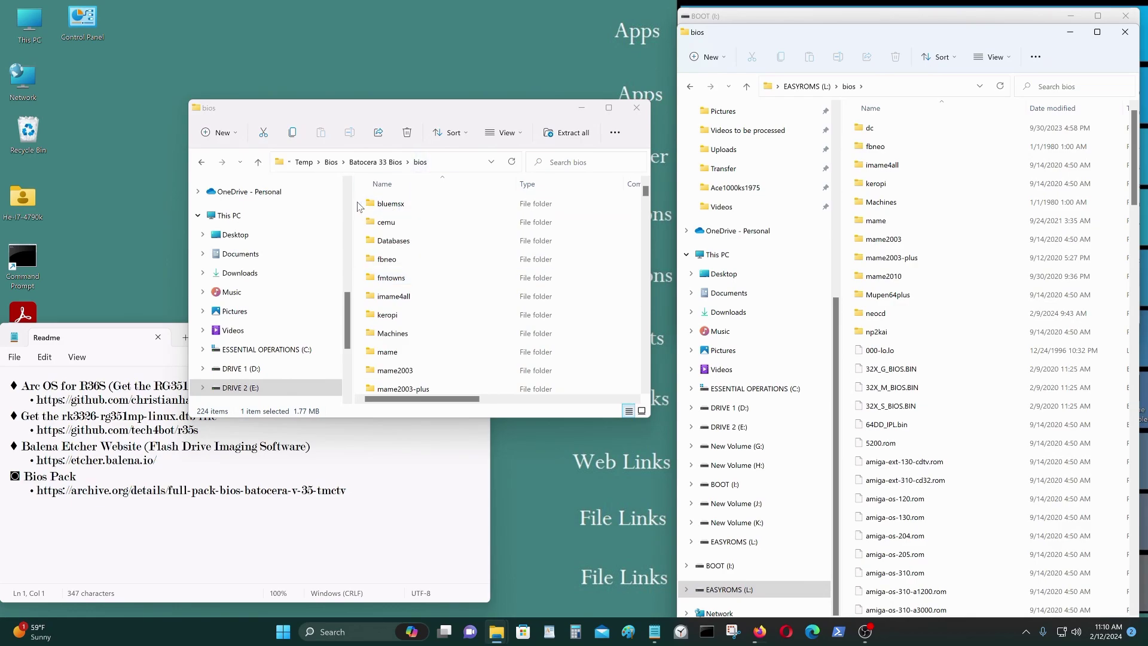
pyautogui.moveTo(358, 204); pyautogui.dragTo(603, 564)
pyautogui.moveTo(553, 356); pyautogui.dragTo(847, 348)
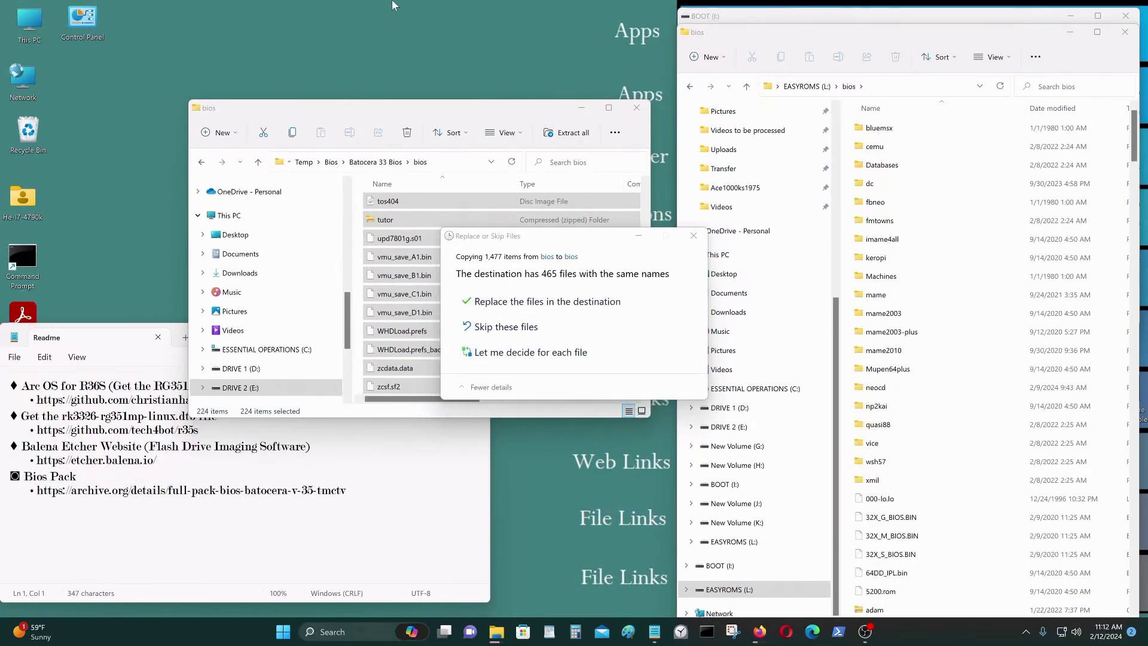
pyautogui.click(505, 326)
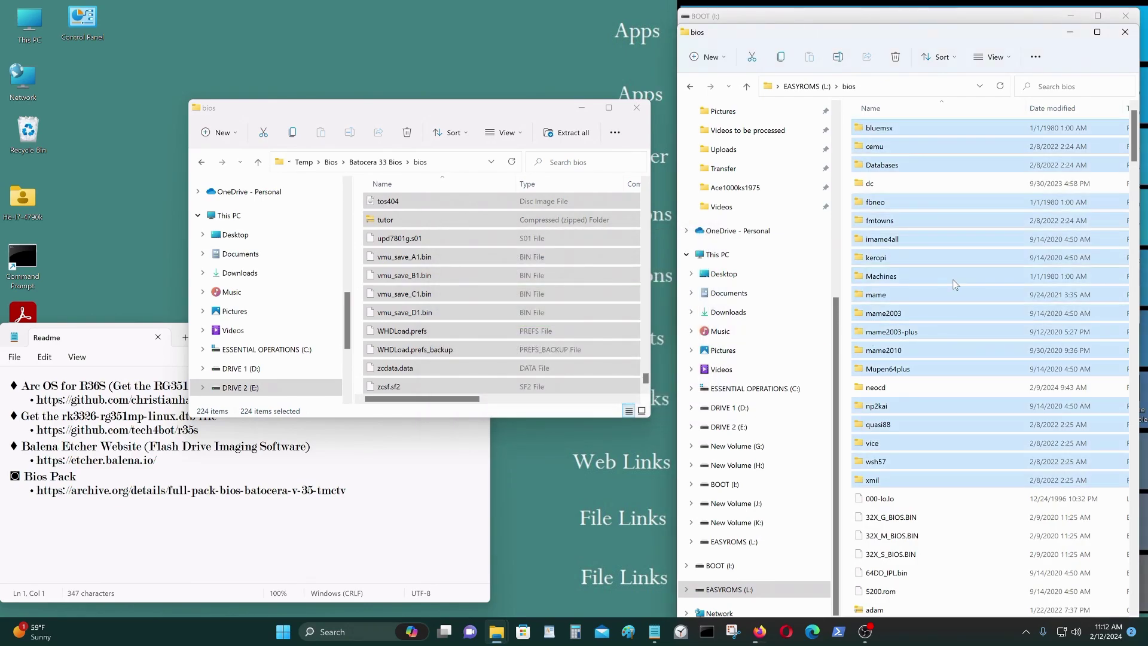
# - Copy the neocdz archive into the card's bios\neocd folder, skipping the existing file
pyautogui.click(906, 390)
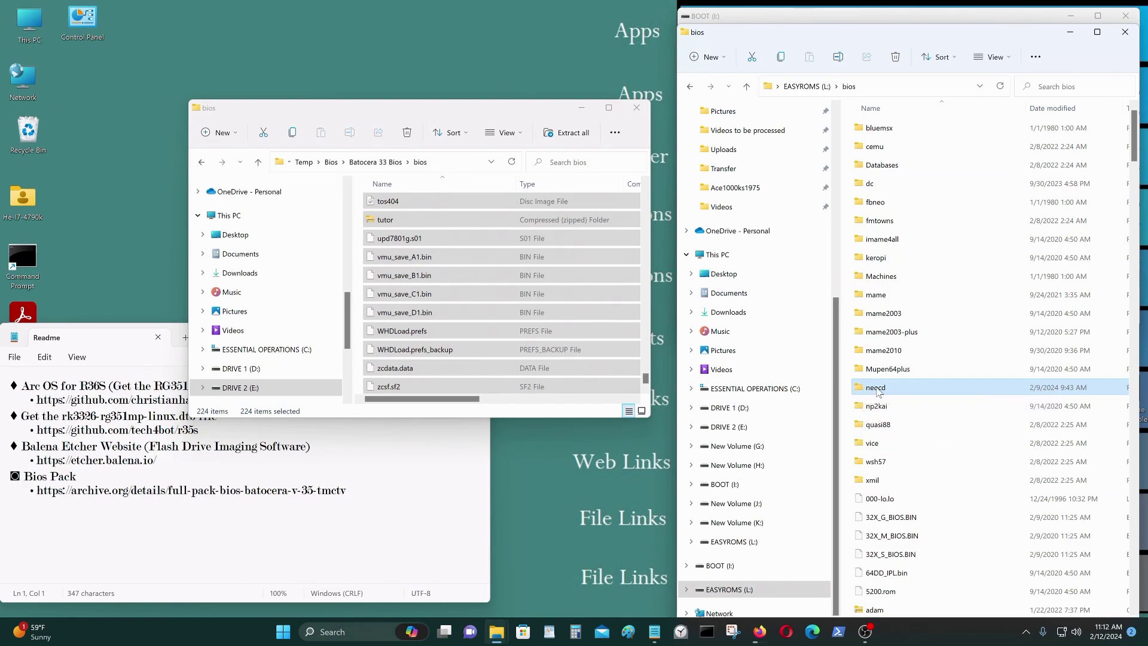
pyautogui.doubleClick(876, 388)
pyautogui.scroll(5, 500, 271)
pyautogui.scroll(17, 501, 263)
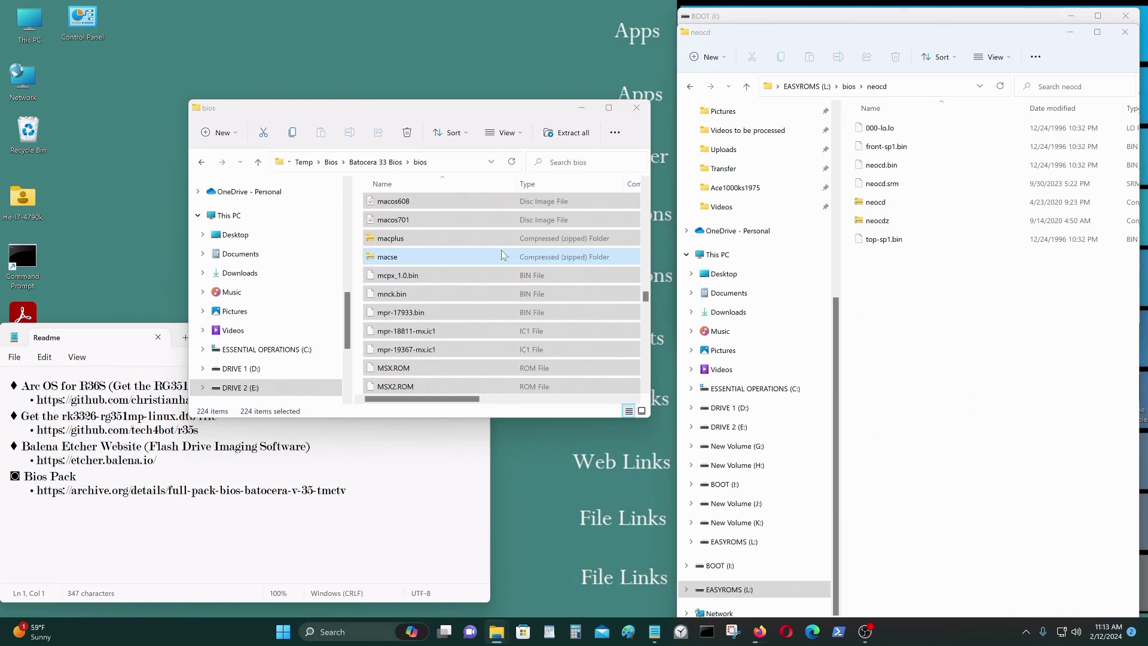
pyautogui.click(503, 257)
pyautogui.scroll(5, 509, 263)
pyautogui.scroll(-7, 514, 268)
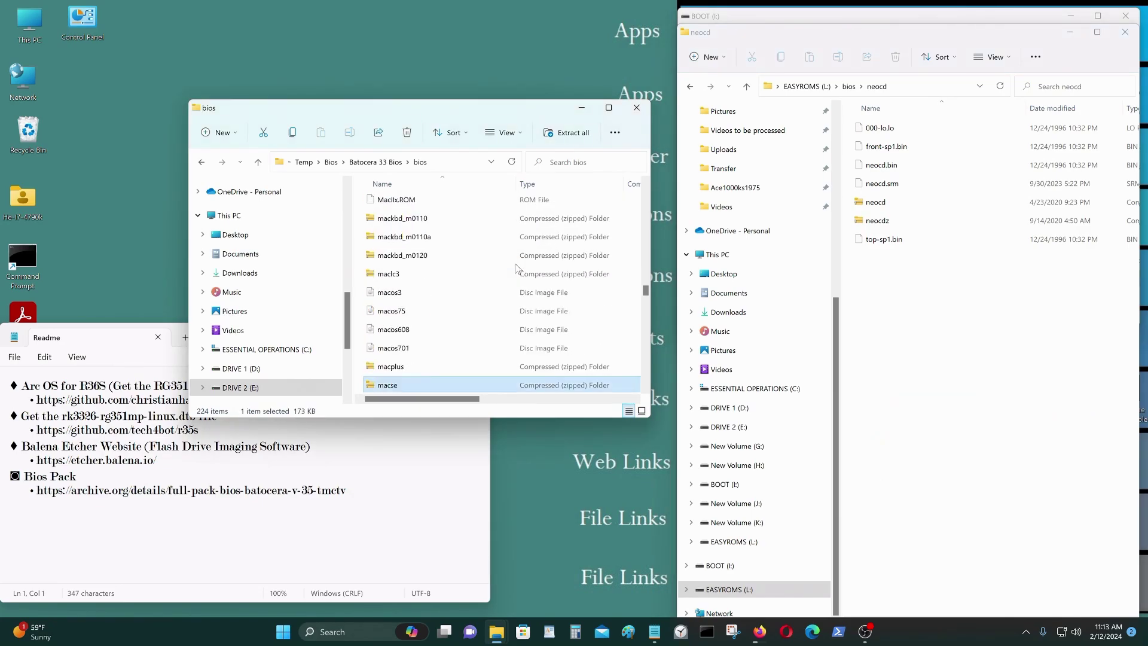
pyautogui.scroll(-3, 515, 269)
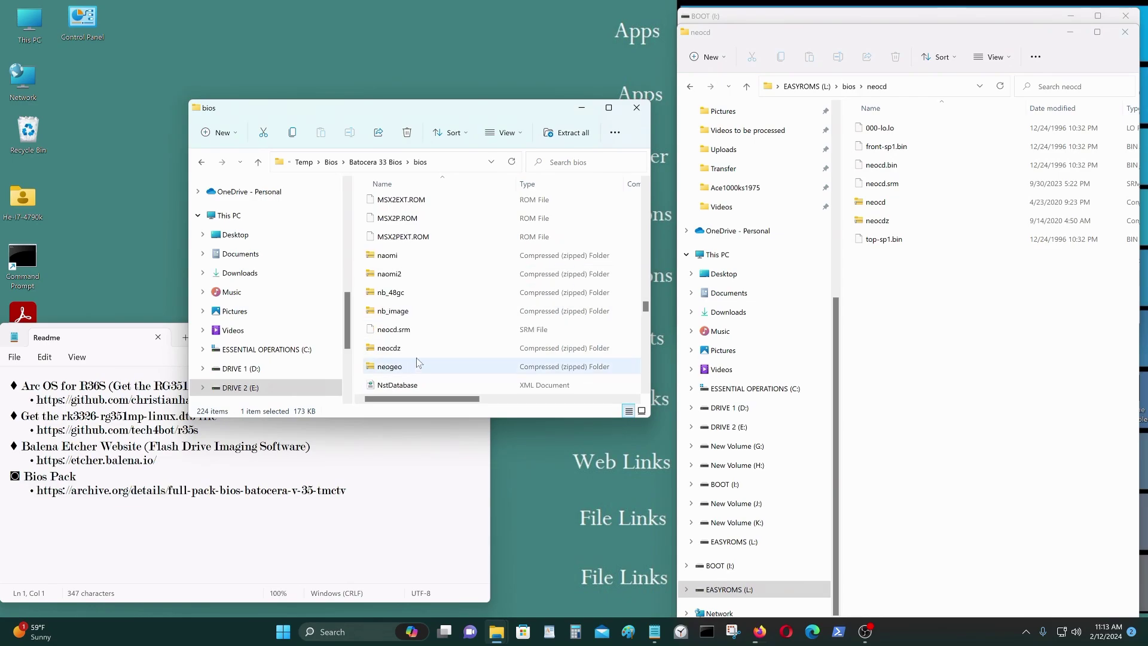
pyautogui.click(407, 353)
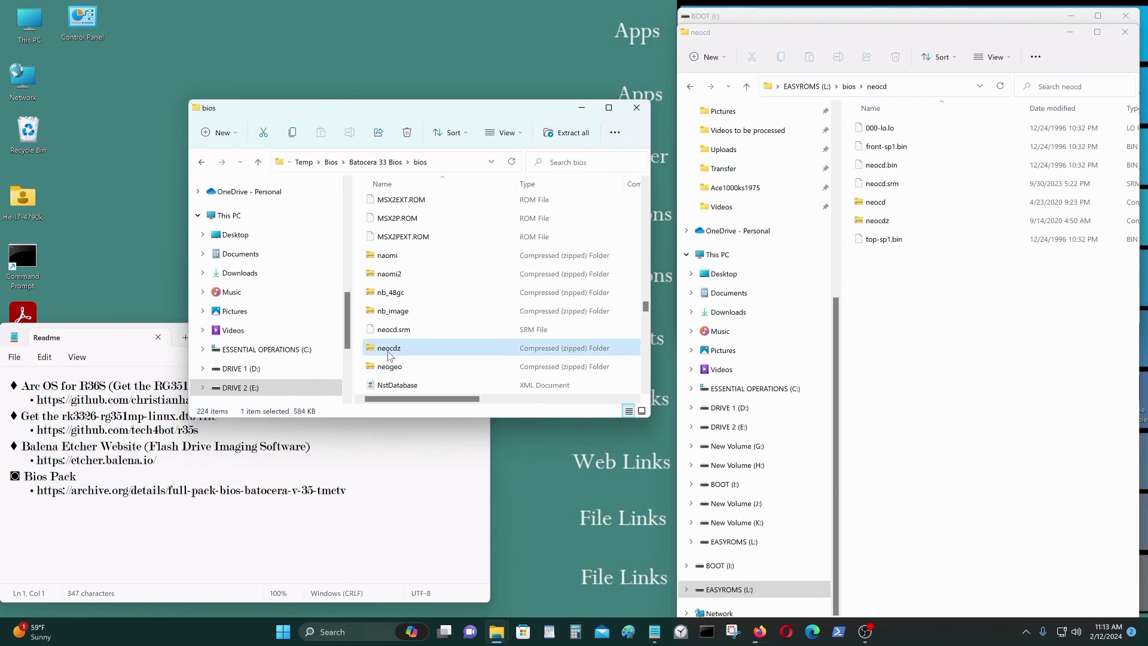
pyautogui.moveTo(652, 348); pyautogui.dragTo(993, 349)
pyautogui.click(576, 327)
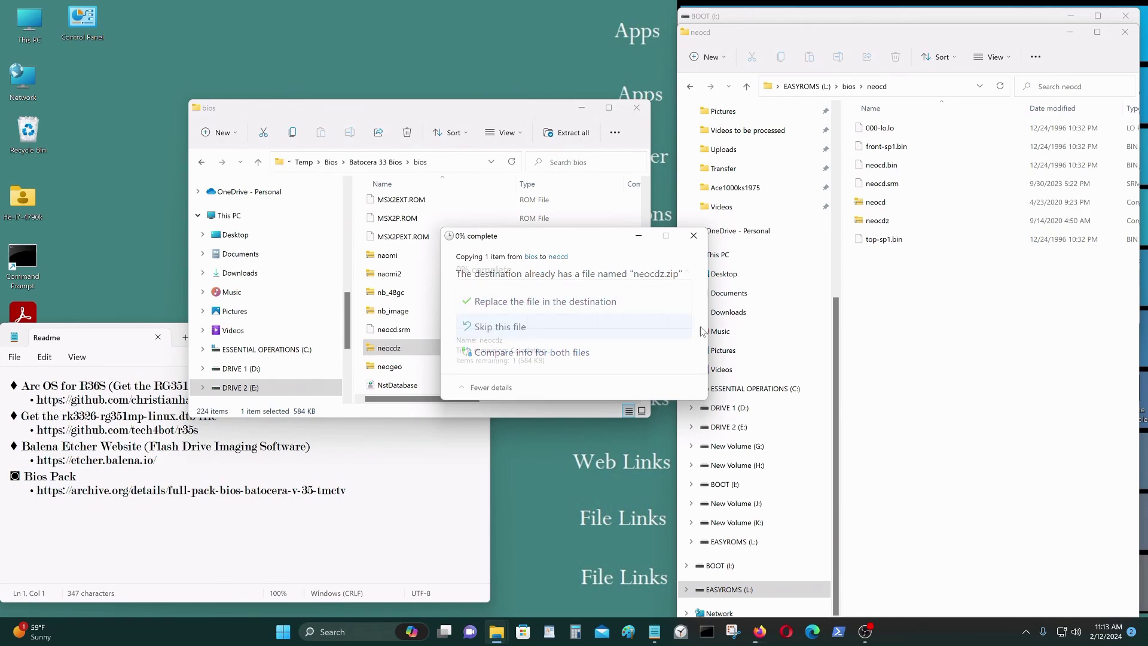
# - Return to the card's bios folder and scroll through its list
pyautogui.click(691, 87)
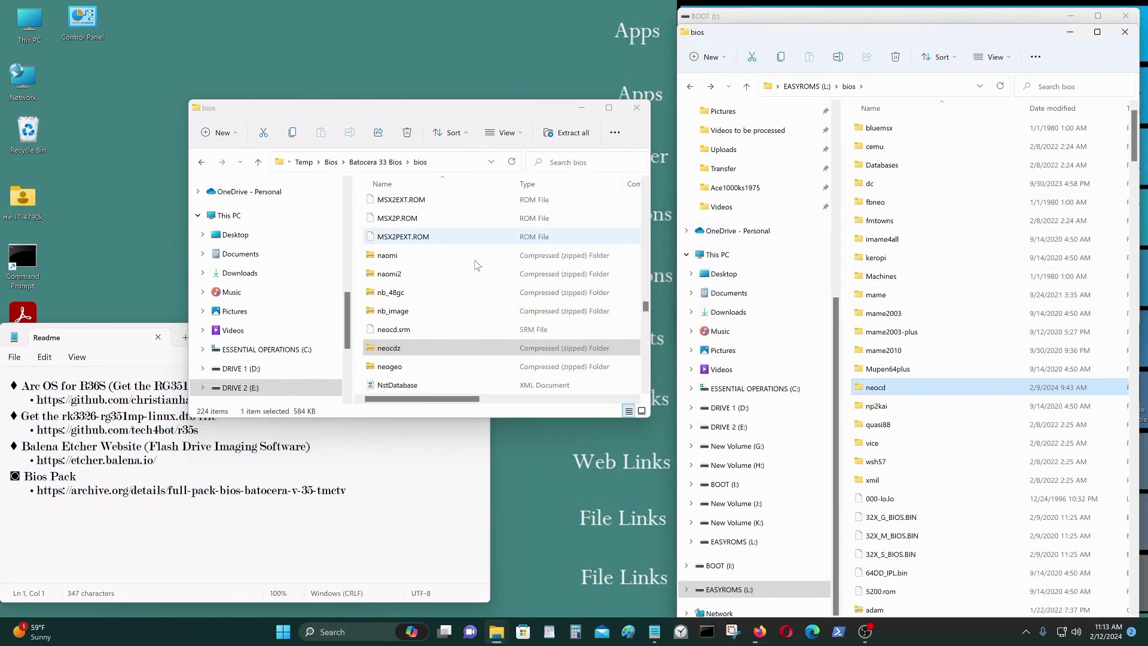
pyautogui.scroll(6, 589, 278)
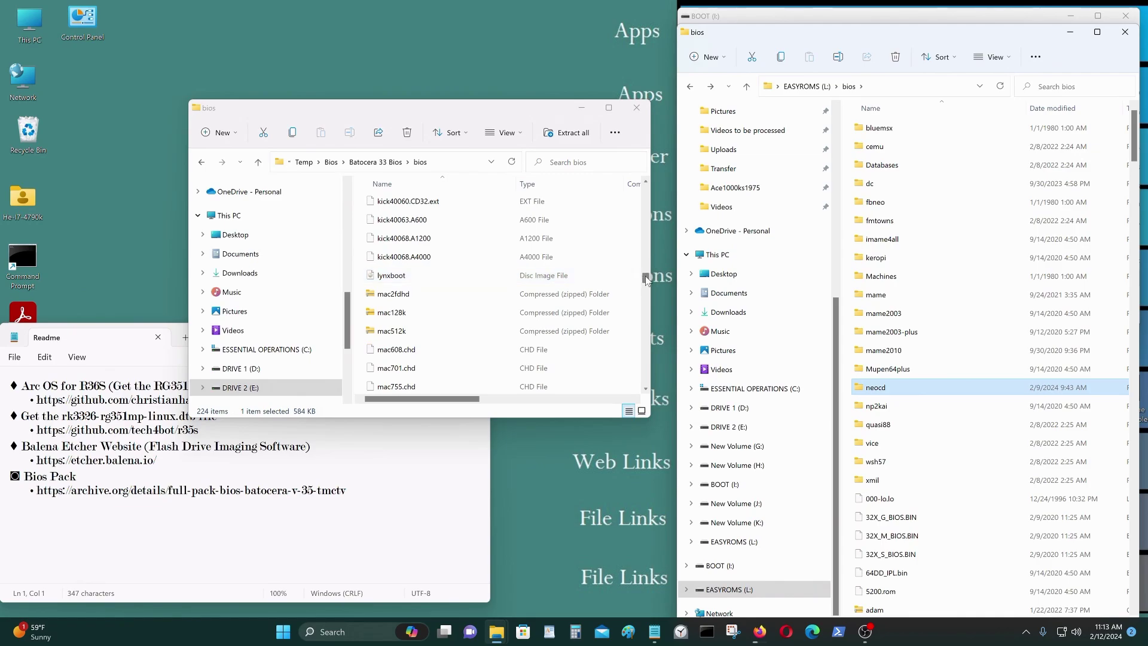
pyautogui.moveTo(644, 276); pyautogui.dragTo(645, 188)
pyautogui.scroll(-4, 625, 245)
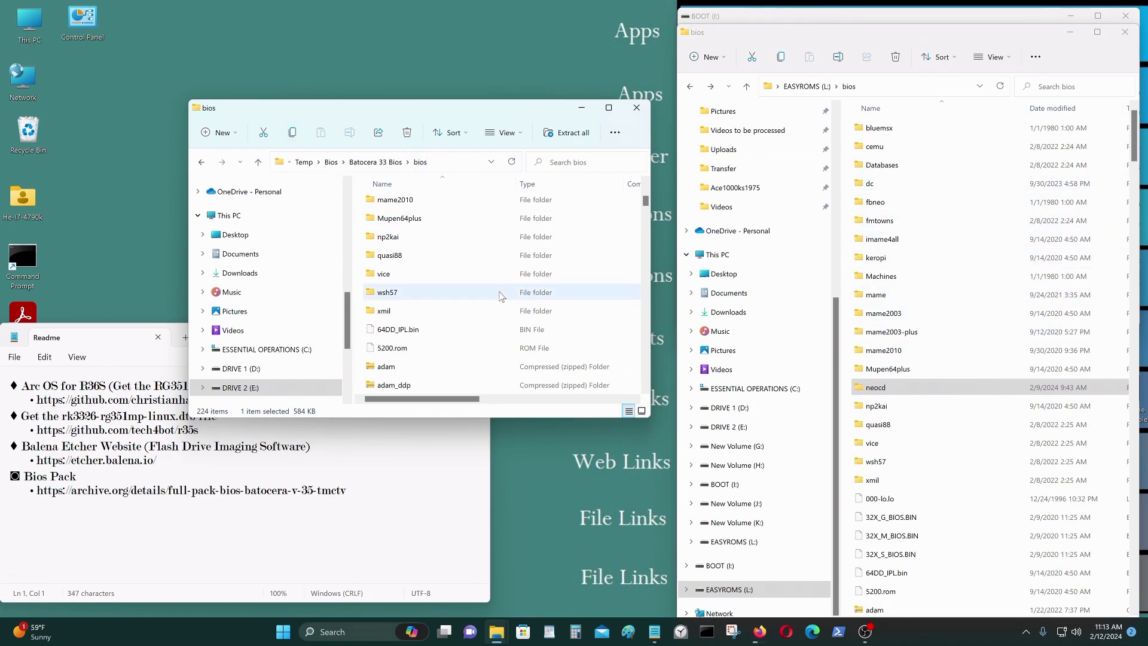
pyautogui.scroll(4, 502, 296)
# - Go back three levels in the left window to the Temp folder on DRIVE 2 (E:)
pyautogui.click(202, 162)
pyautogui.click(201, 162)
pyautogui.click(201, 162)
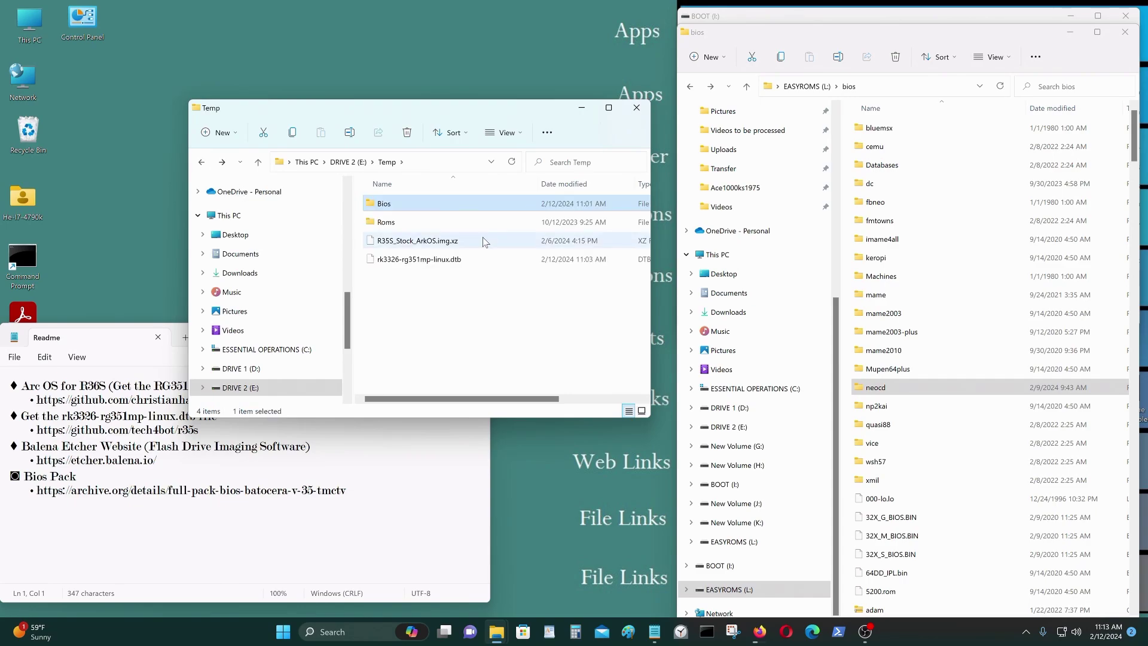
pyautogui.scroll(-20, 1103, 269)
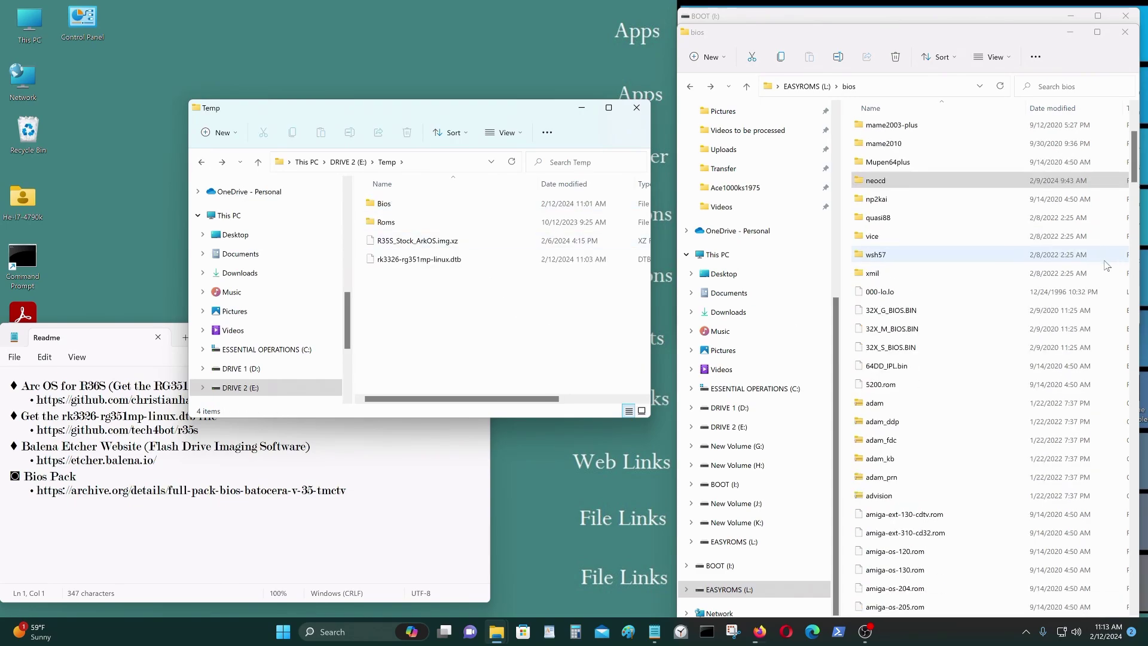
pyautogui.scroll(-4, 1105, 263)
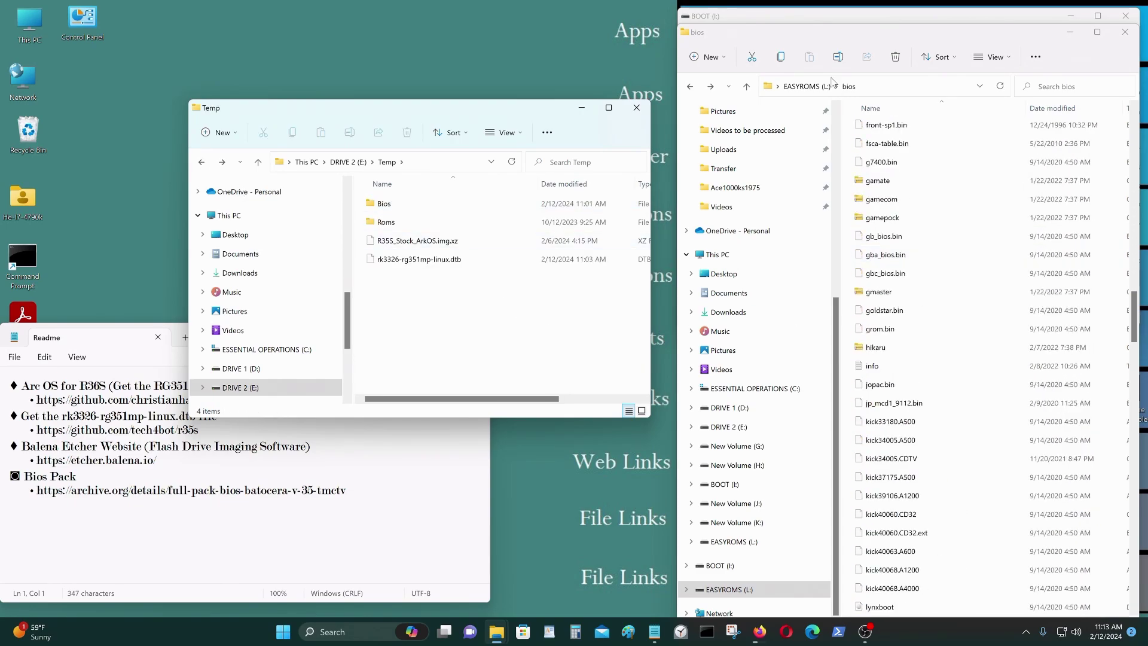
pyautogui.scroll(20, 974, 287)
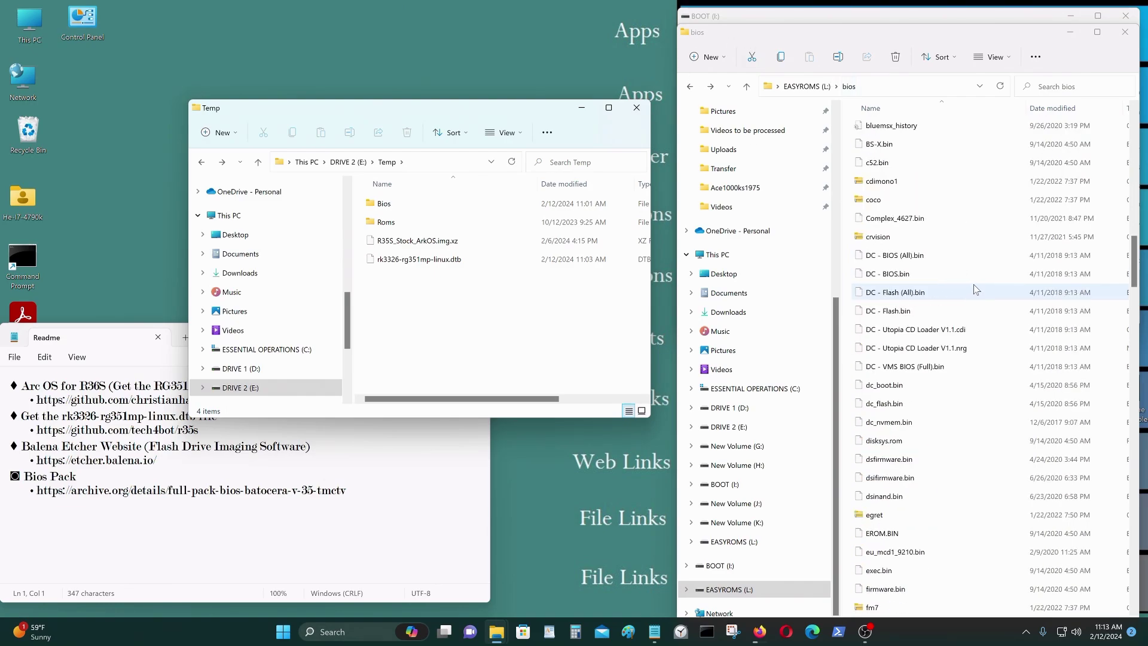
pyautogui.scroll(5, 978, 286)
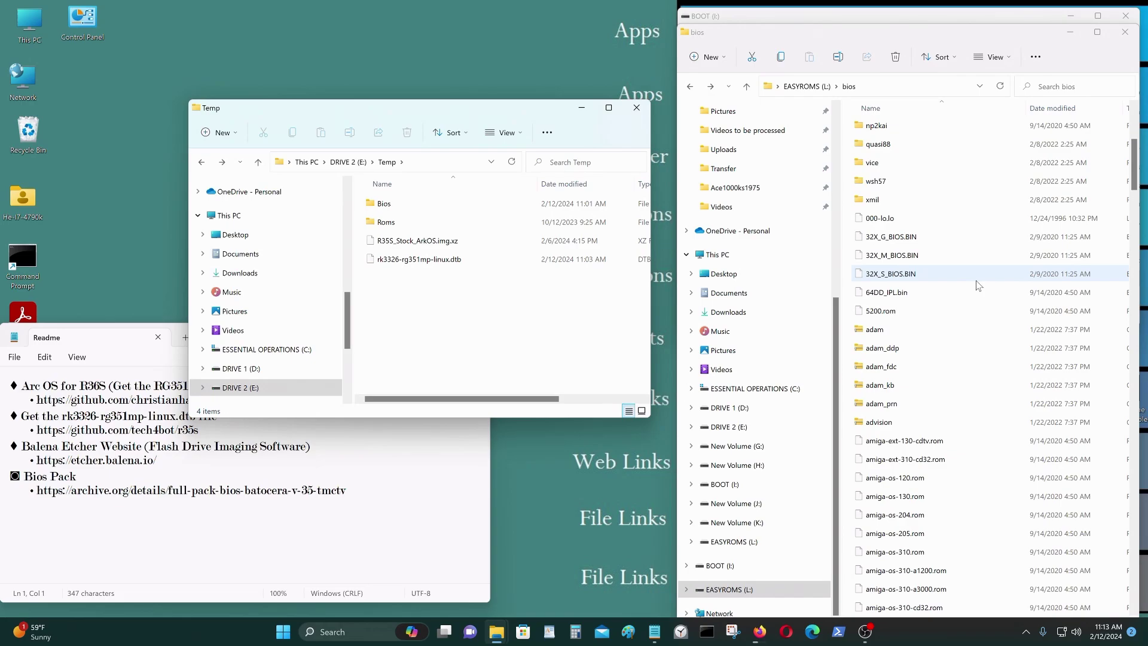
pyautogui.scroll(5, 977, 311)
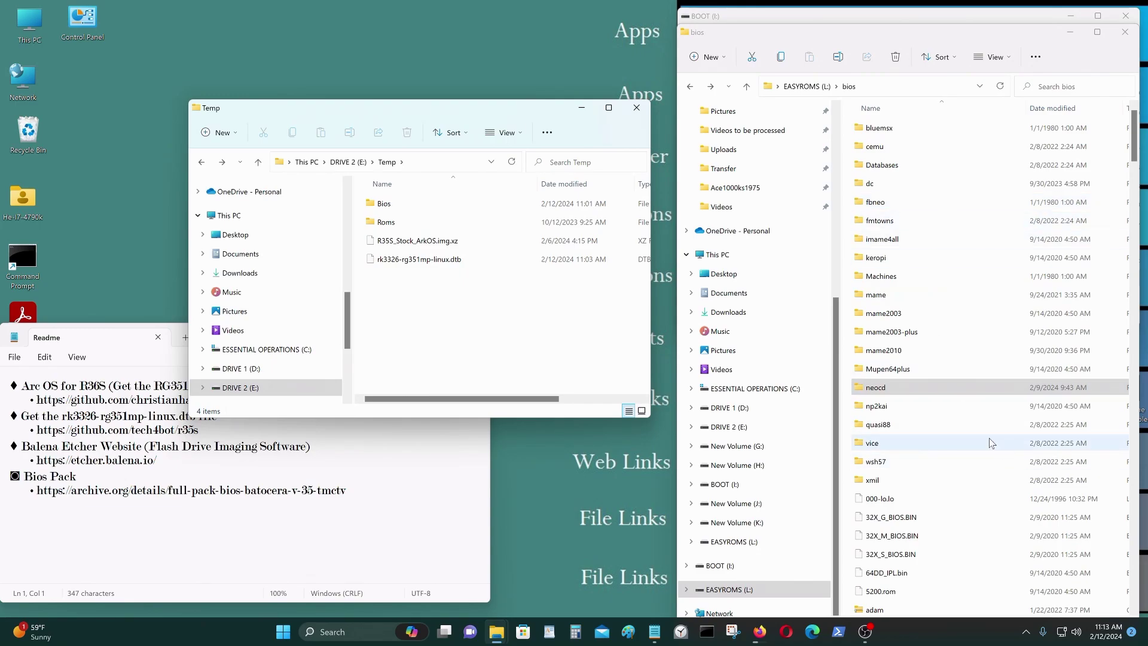
# - Check the card's quasi88 BIOS folder, then open the np2kai folder to review its ROMs
pyautogui.click(934, 386)
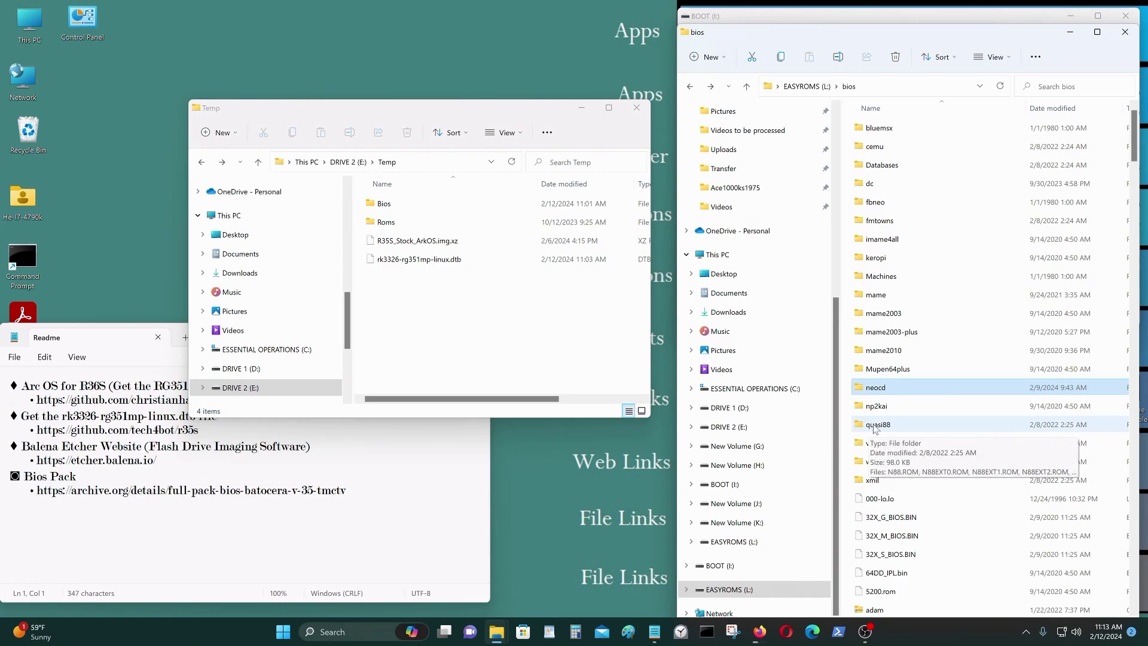
pyautogui.doubleClick(908, 425)
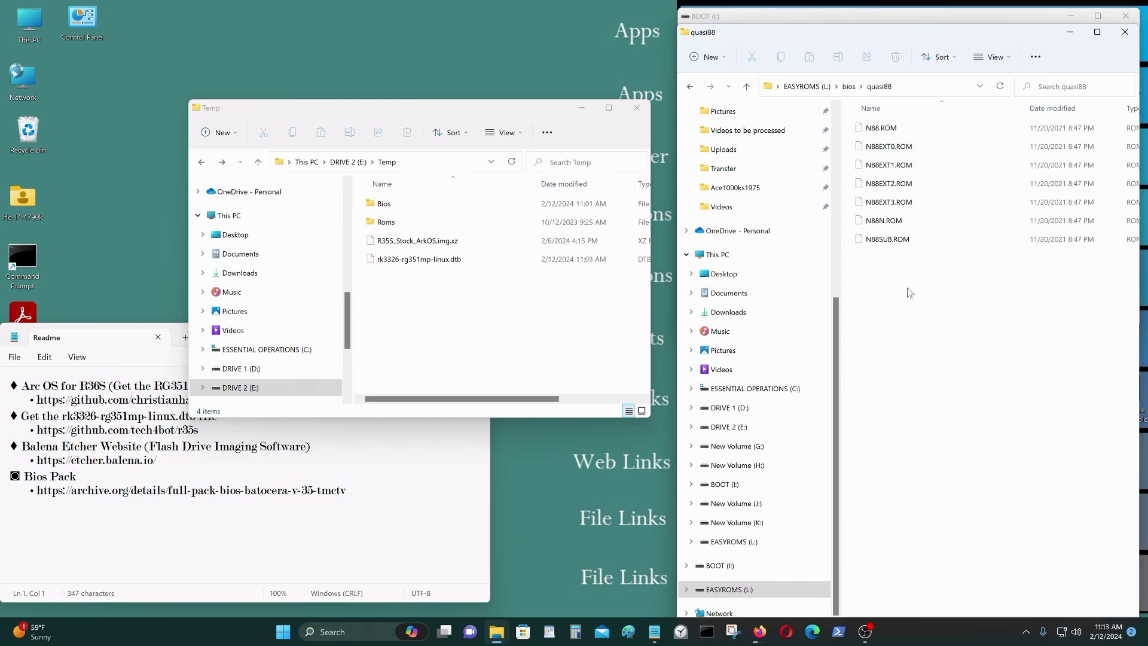
pyautogui.hotkey('alt', 'Left')
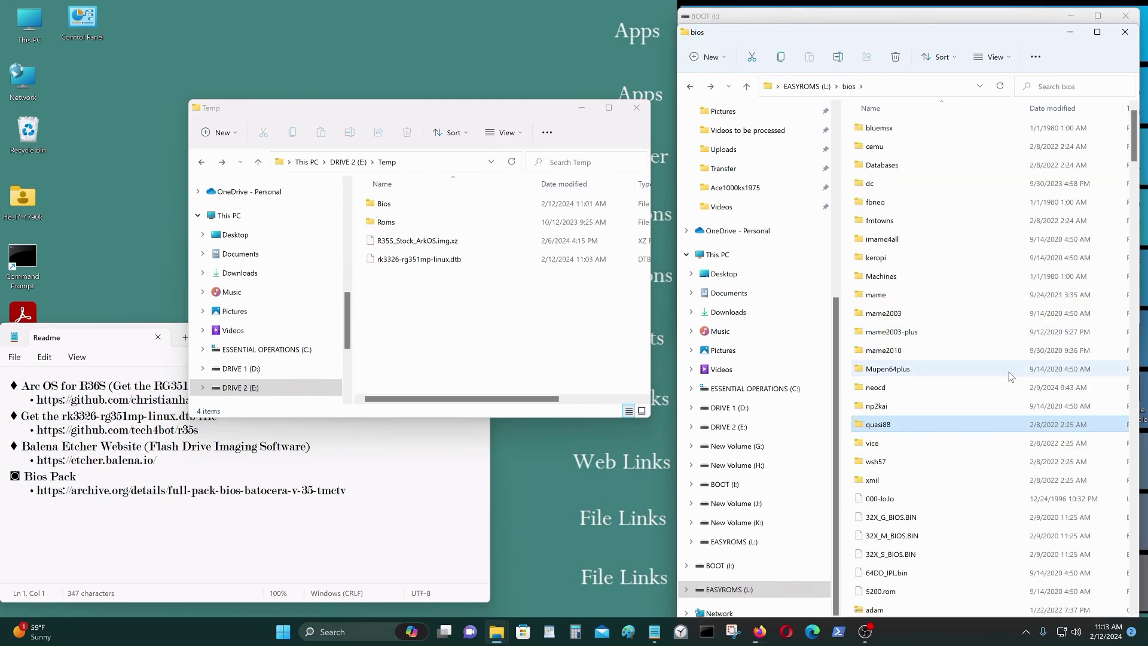
pyautogui.scroll(-1, 1008, 373)
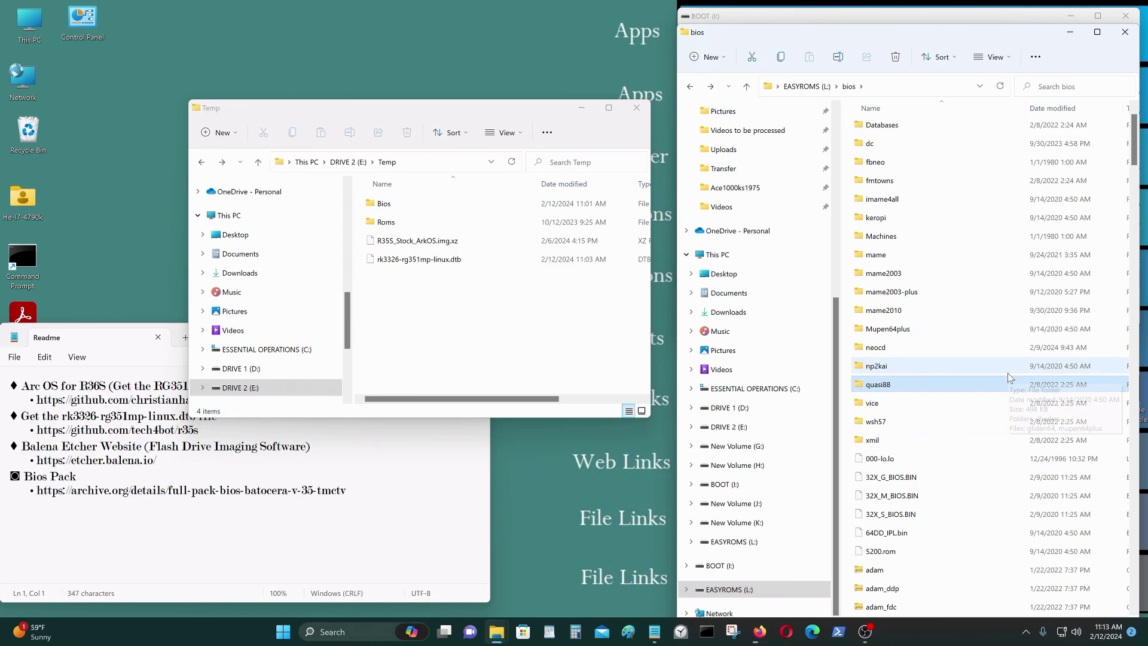
pyautogui.click(943, 369)
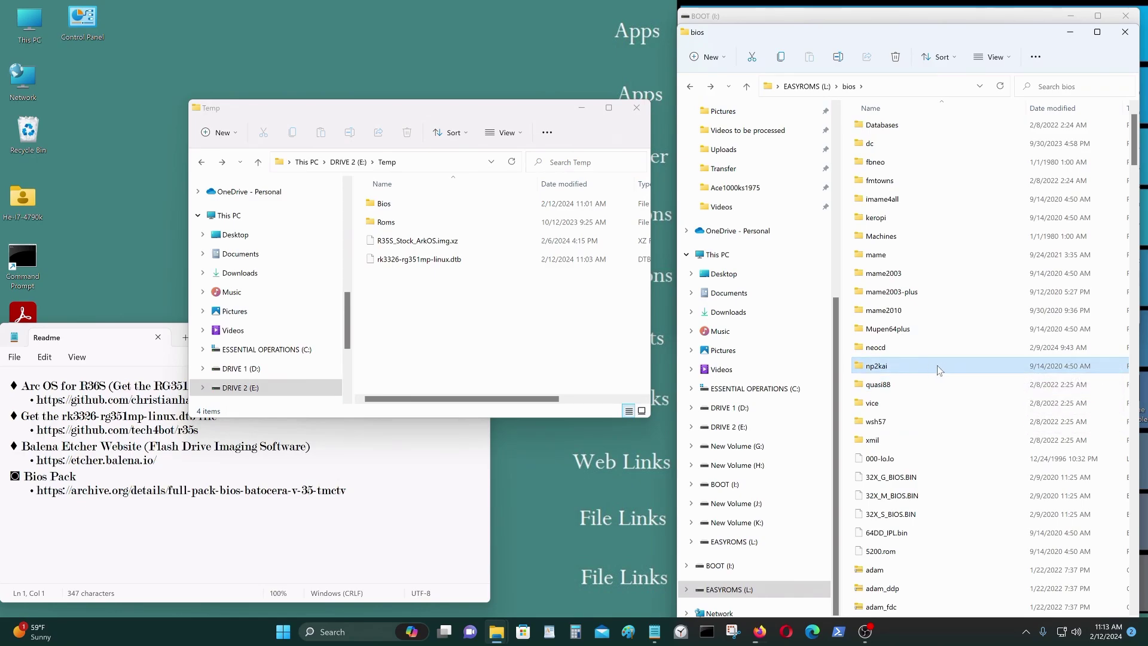
pyautogui.doubleClick(983, 372)
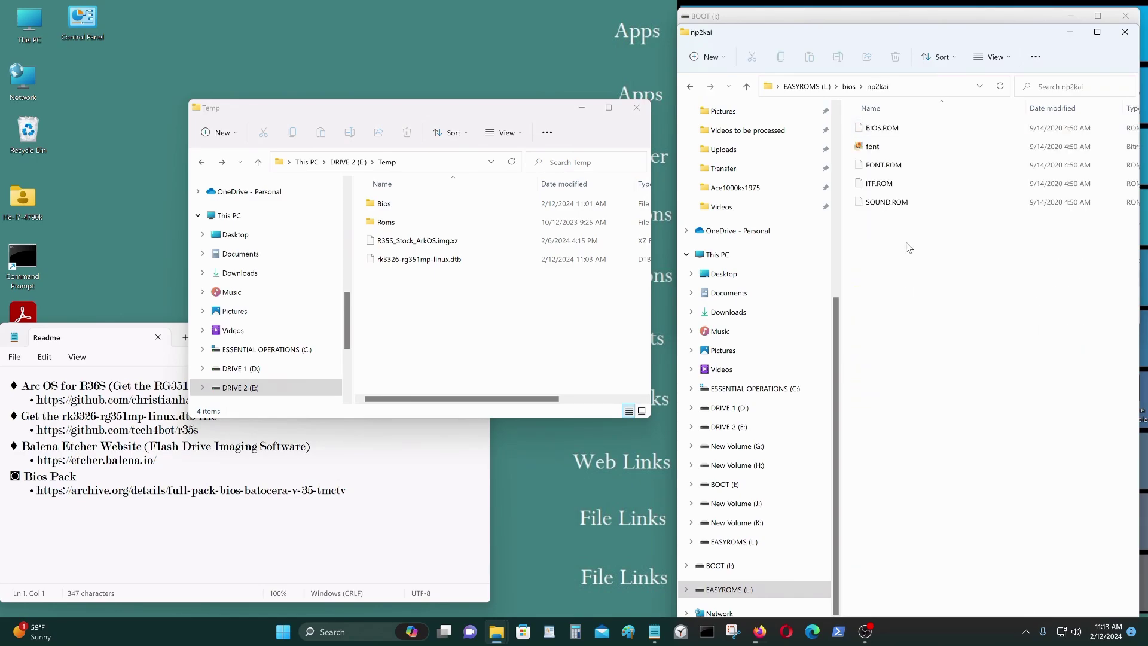
pyautogui.click(690, 87)
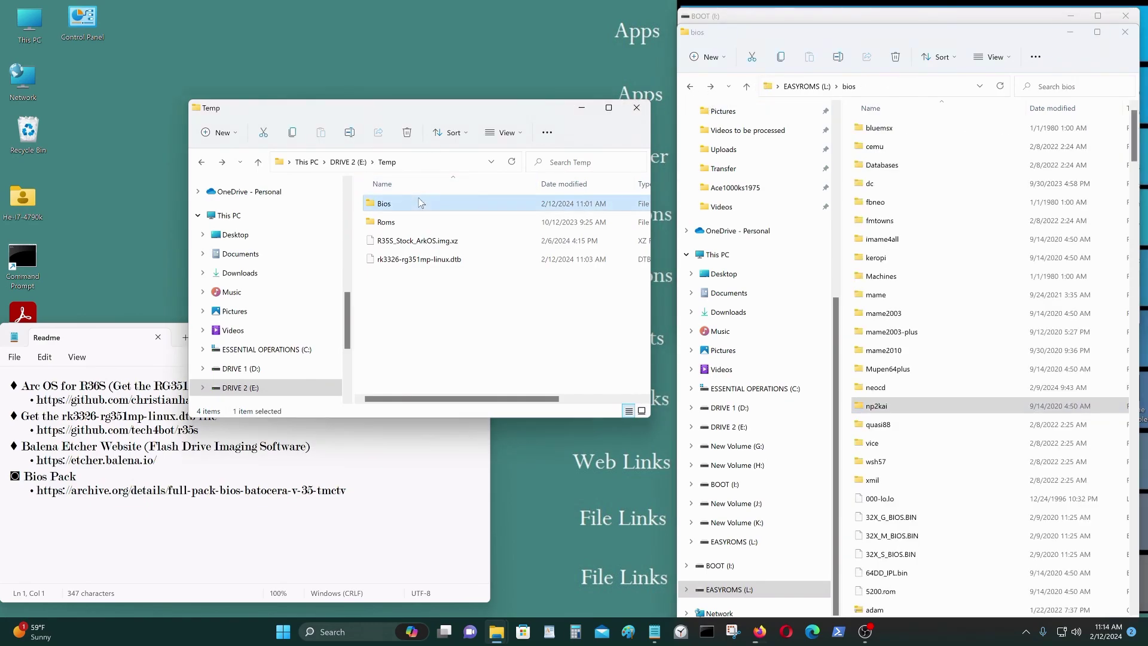
pyautogui.doubleClick(422, 203)
pyautogui.doubleClick(450, 205)
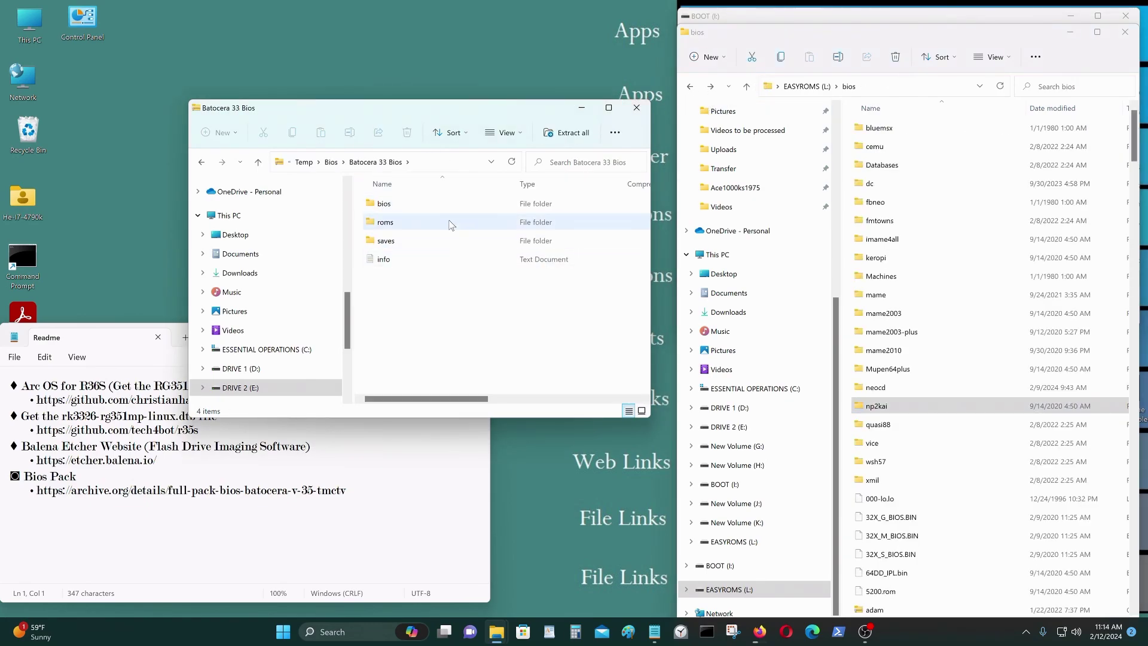
pyautogui.doubleClick(442, 205)
pyautogui.scroll(-3, 449, 232)
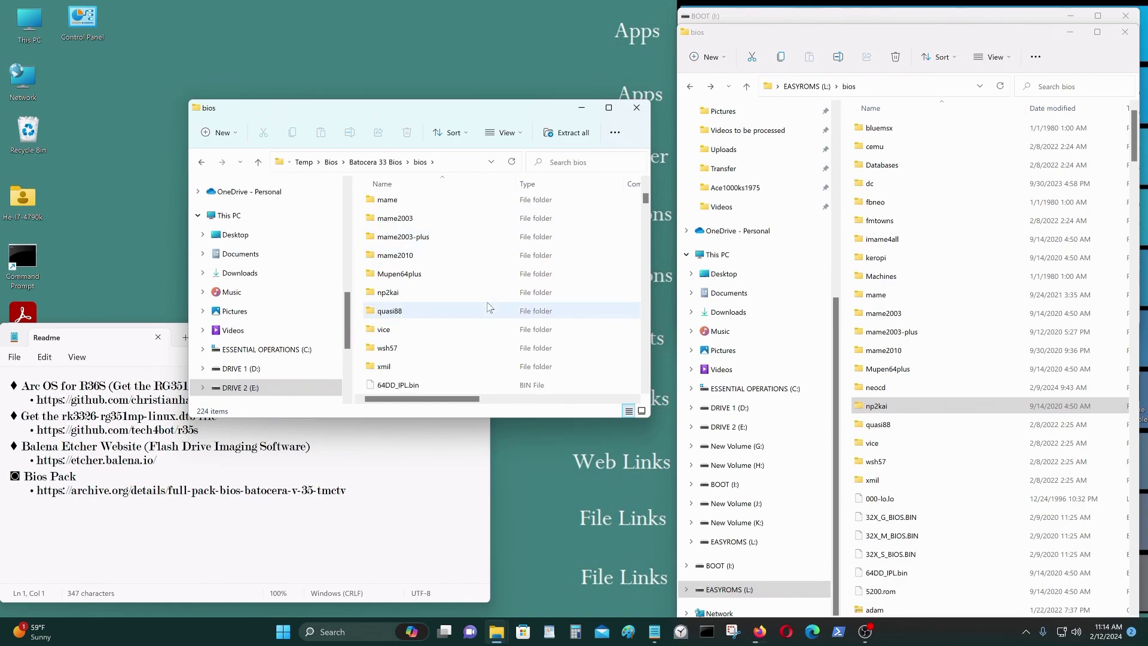
pyautogui.scroll(3, 496, 317)
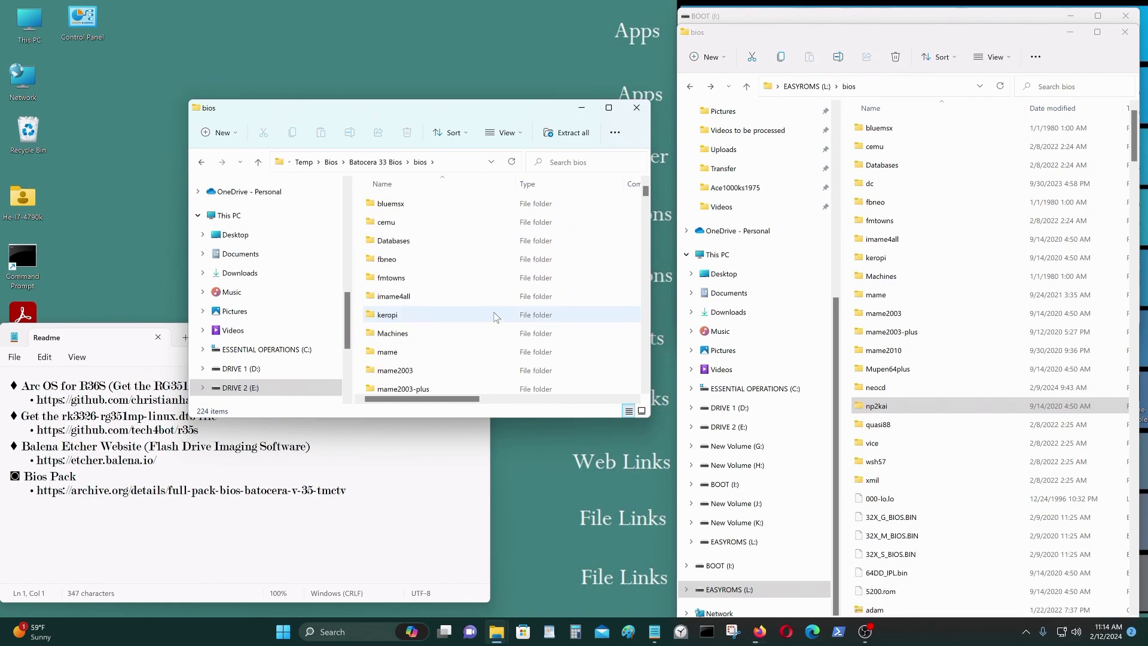
pyautogui.click(951, 453)
pyautogui.scroll(-15, 957, 445)
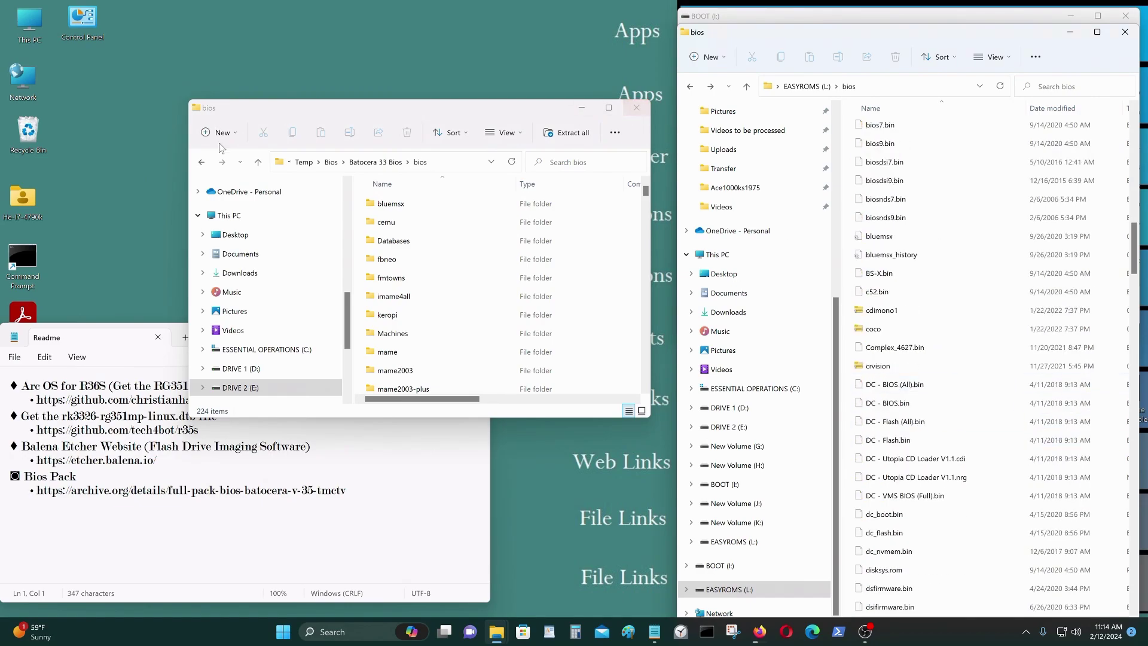
pyautogui.click(201, 162)
pyautogui.click(201, 163)
pyautogui.click(201, 163)
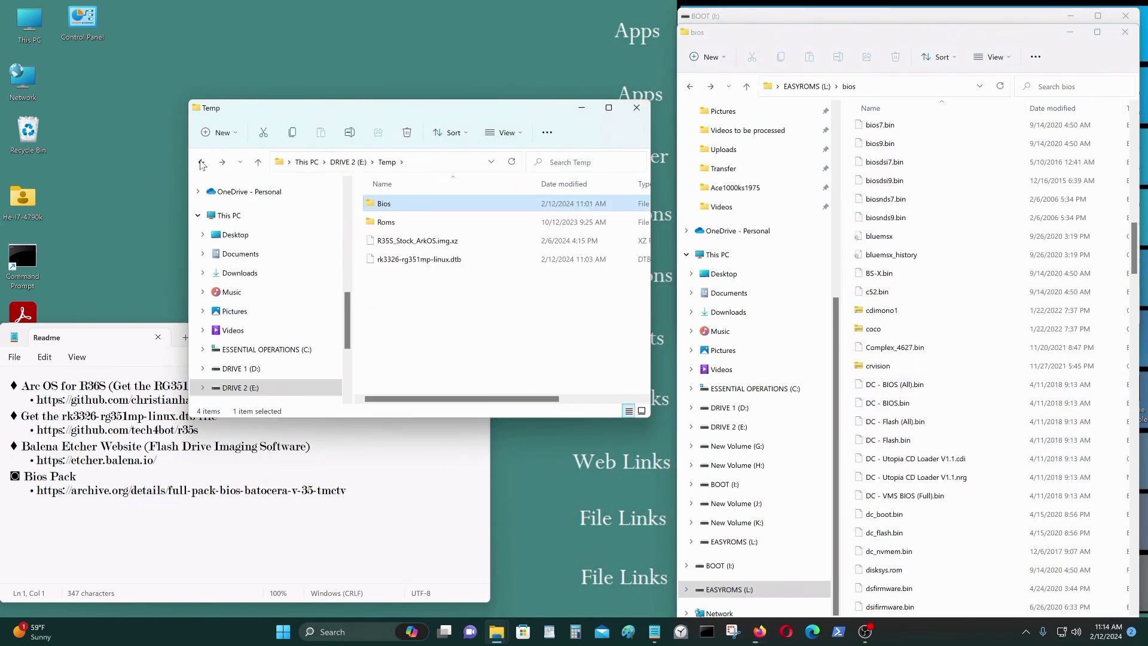
# - Return to the EASYROMS (L:) root and scroll down to the x68000 and x1 folders
pyautogui.click(690, 86)
pyautogui.scroll(-12, 1004, 305)
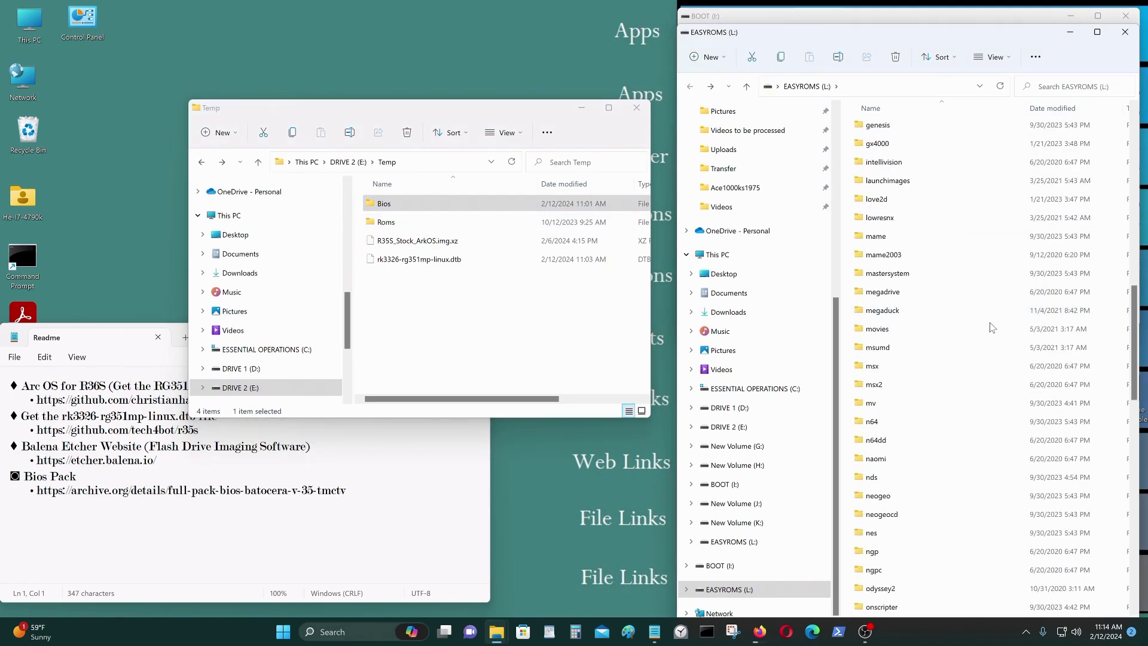
pyautogui.scroll(-6, 959, 369)
pyautogui.scroll(-6, 959, 371)
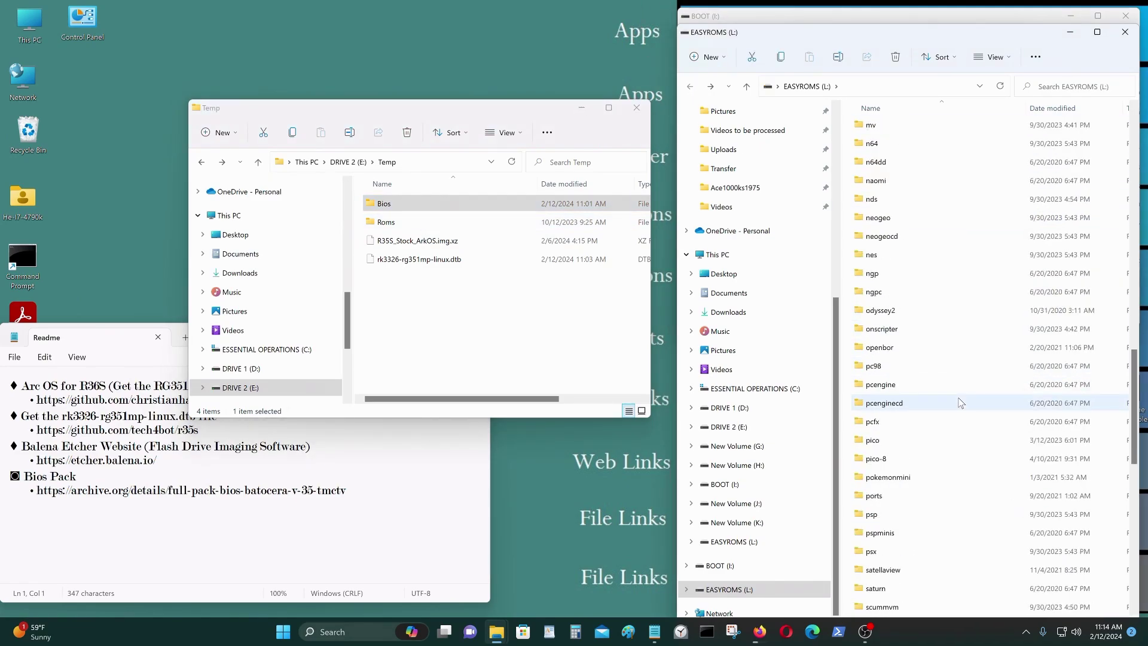
pyautogui.scroll(-6, 961, 440)
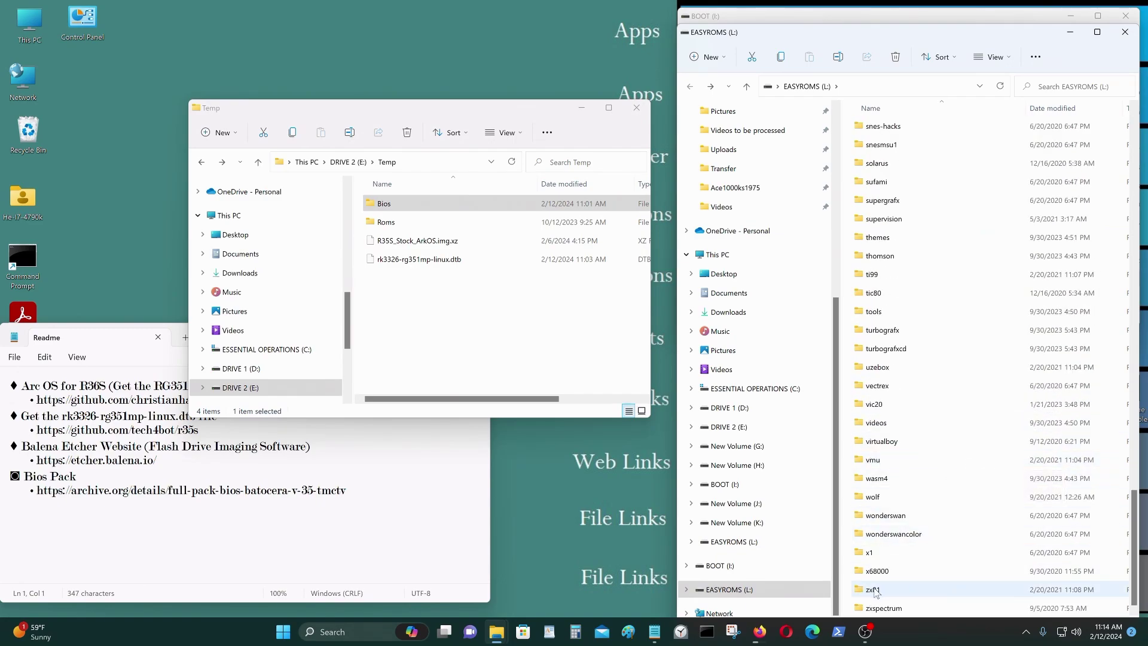
pyautogui.moveTo(885, 593)
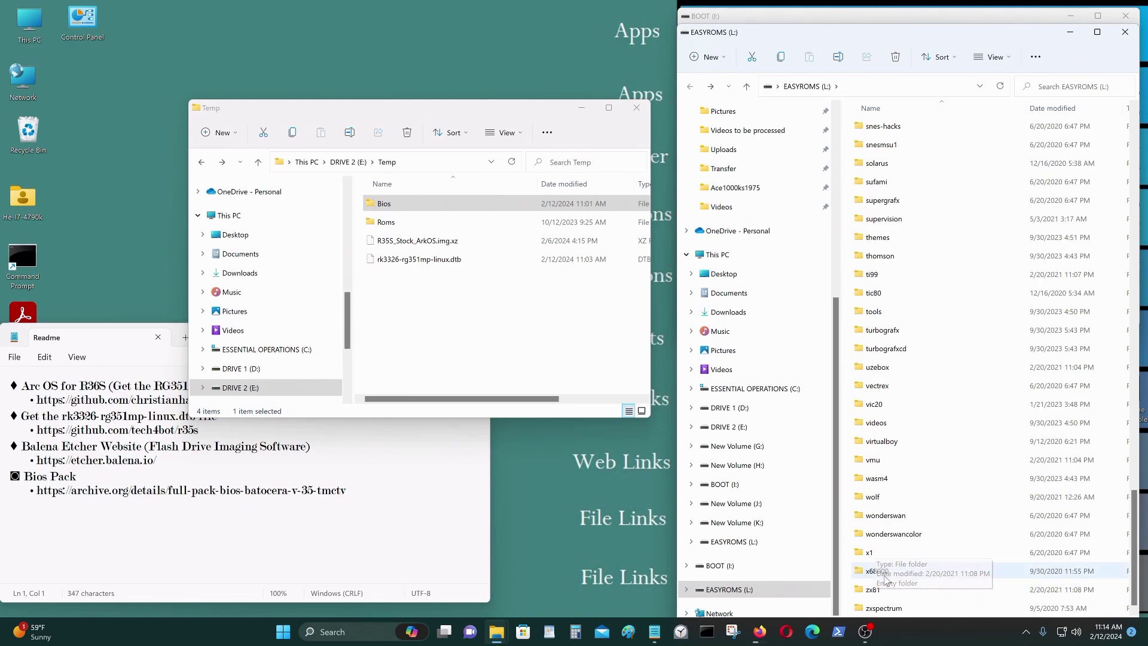
pyautogui.click(896, 573)
pyautogui.moveTo(877, 576)
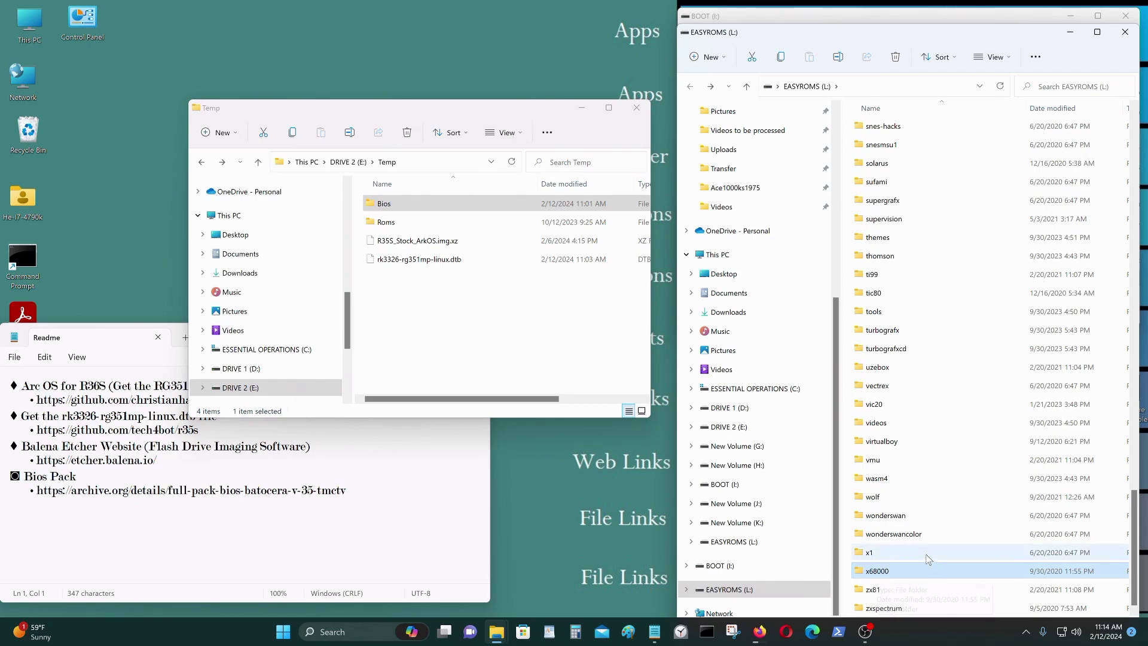
pyautogui.click(878, 557)
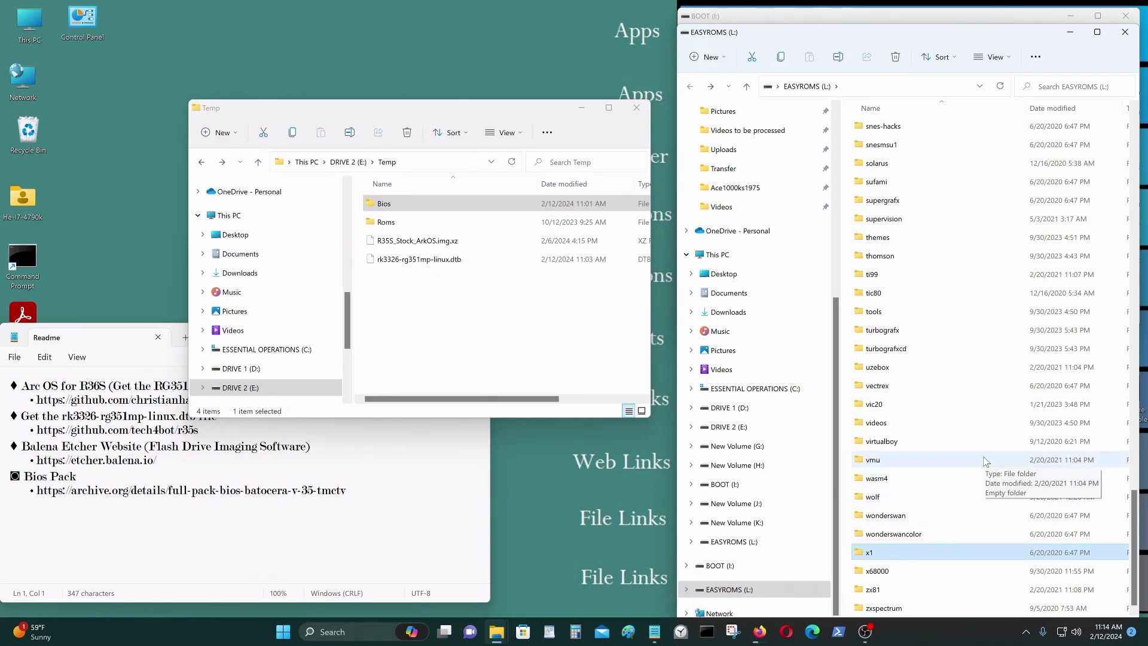
# - Scroll back up the list, selecting the sega32x and saturn folders
pyautogui.scroll(2, 956, 359)
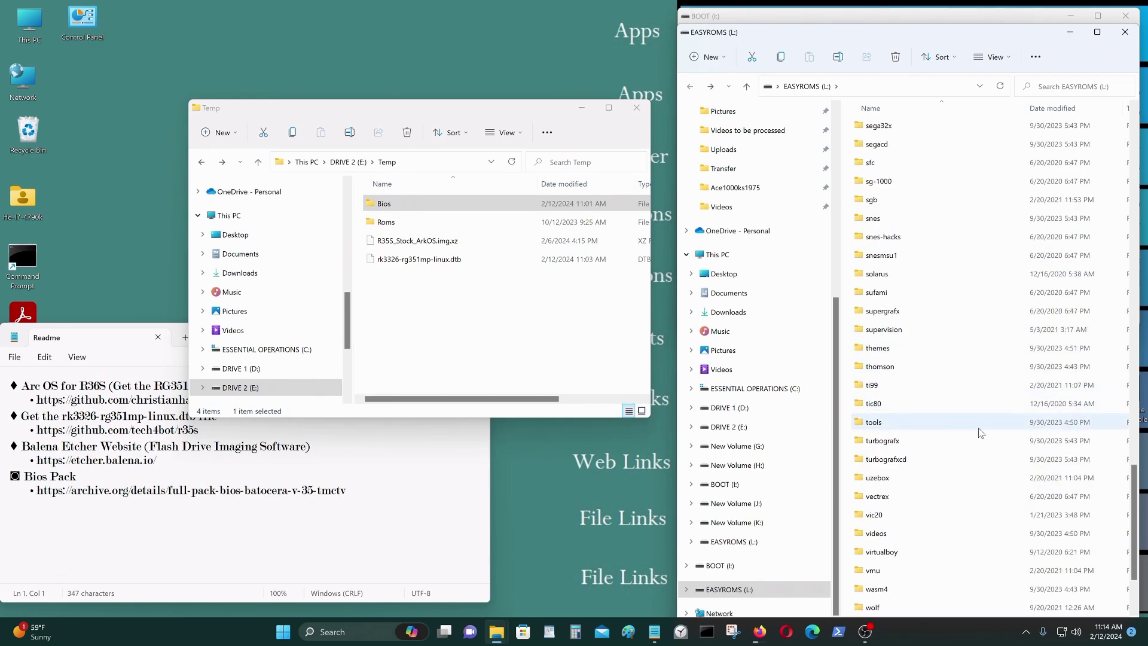
pyautogui.scroll(-1, 980, 432)
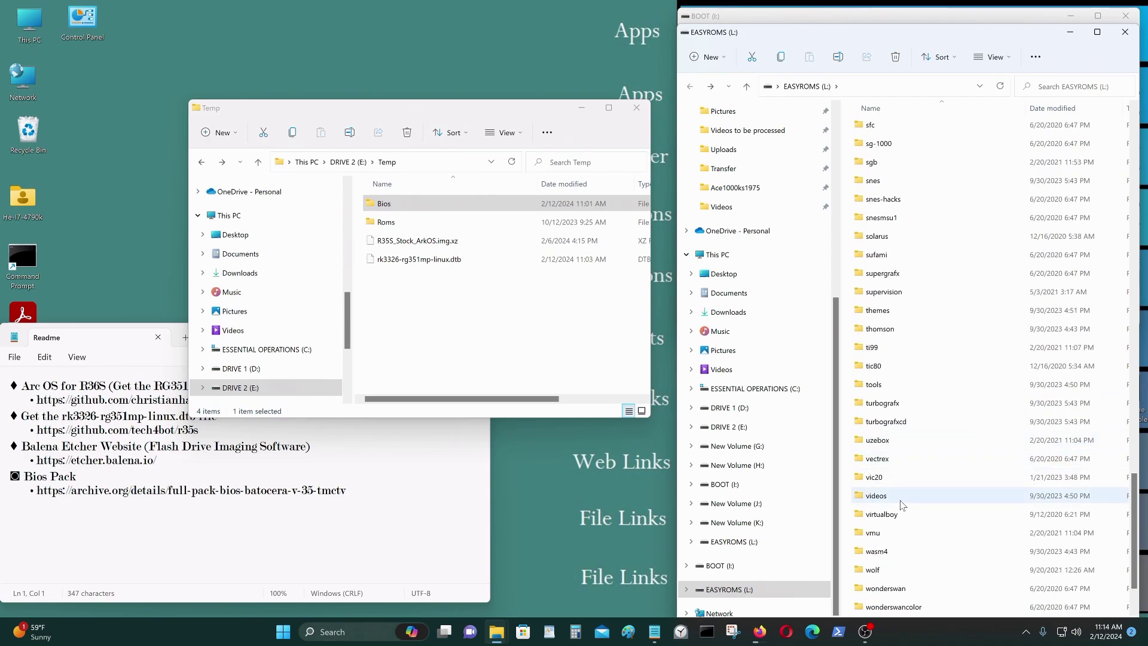
pyautogui.scroll(3, 933, 514)
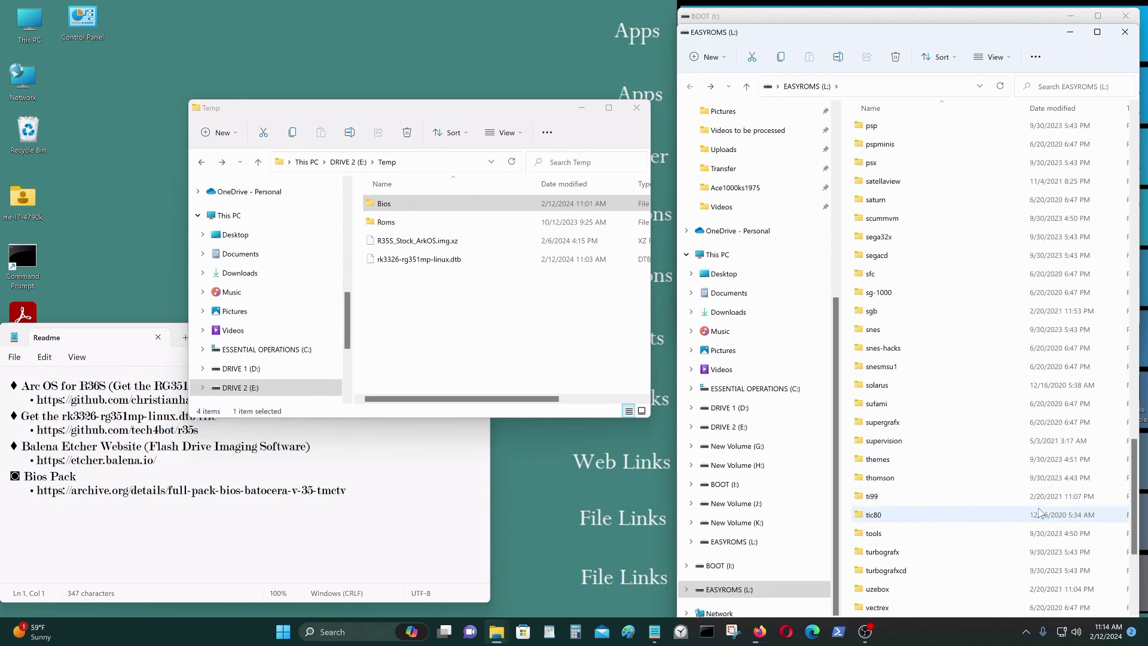
pyautogui.scroll(1, 1039, 509)
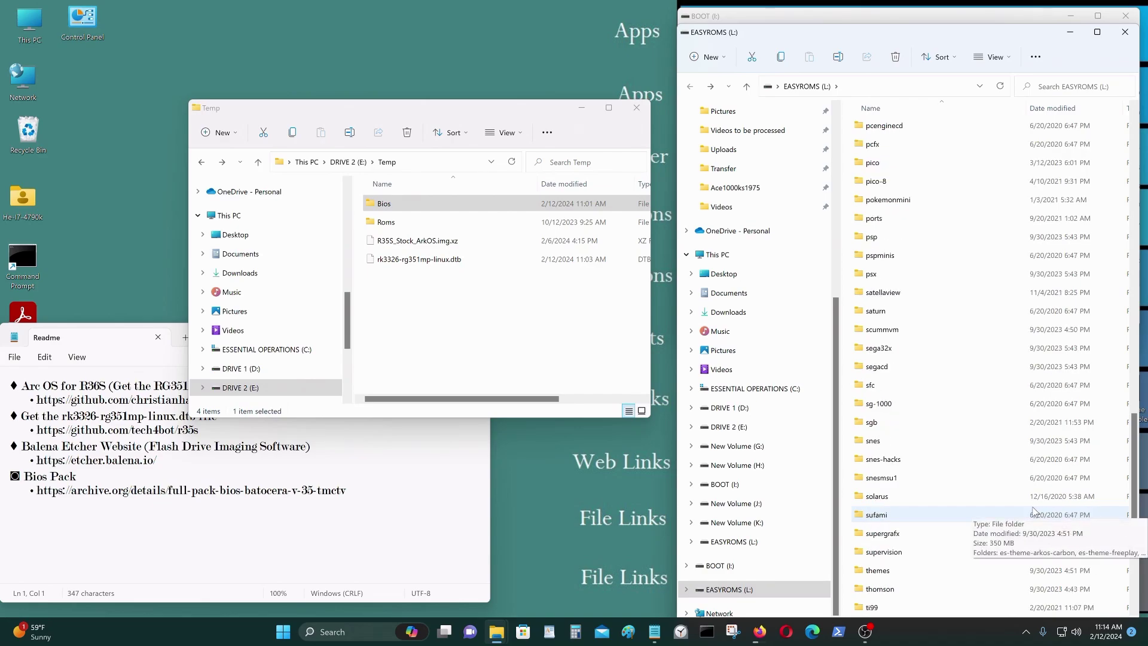
pyautogui.scroll(1, 929, 471)
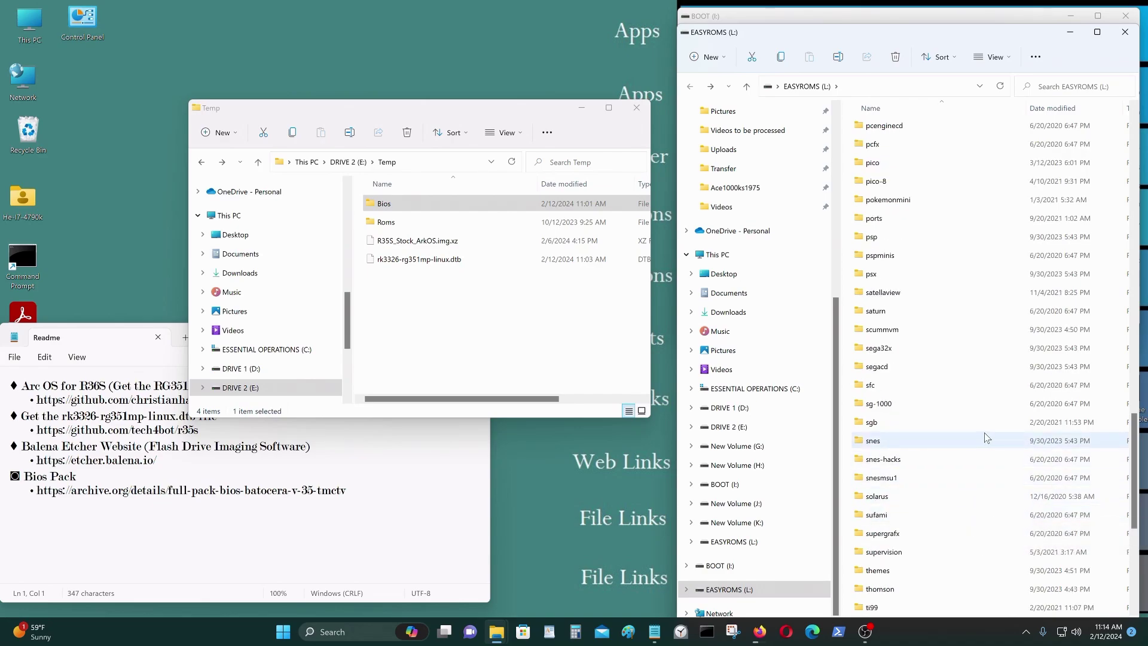
pyautogui.scroll(1, 987, 437)
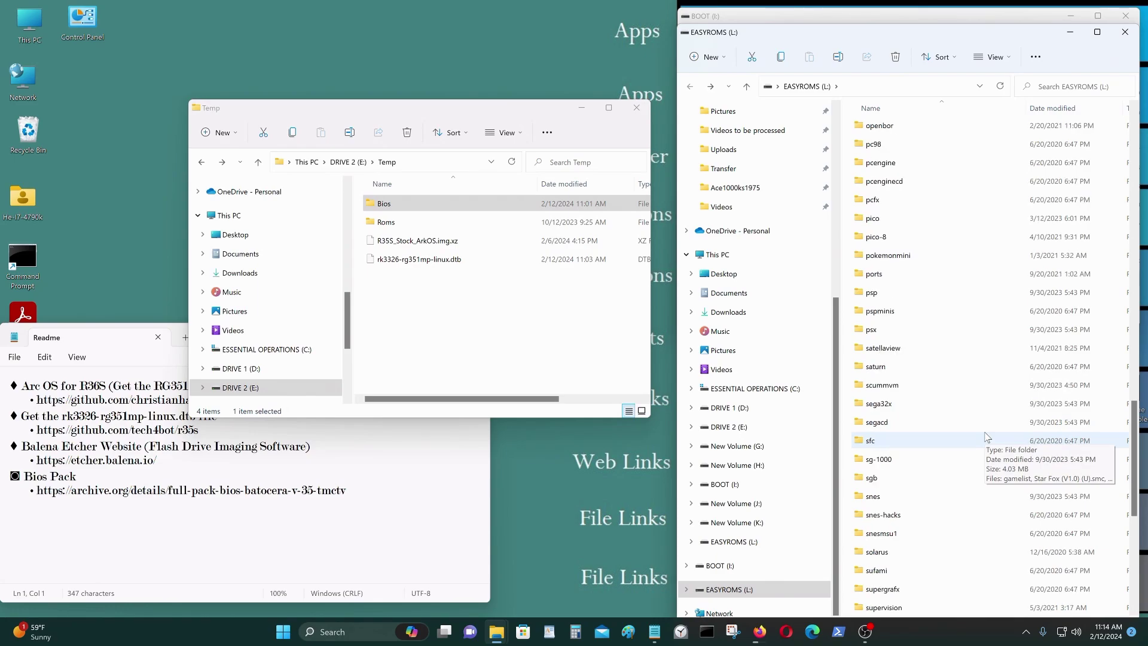
pyautogui.scroll(1, 987, 437)
pyautogui.scroll(1, 986, 437)
pyautogui.scroll(-1, 987, 437)
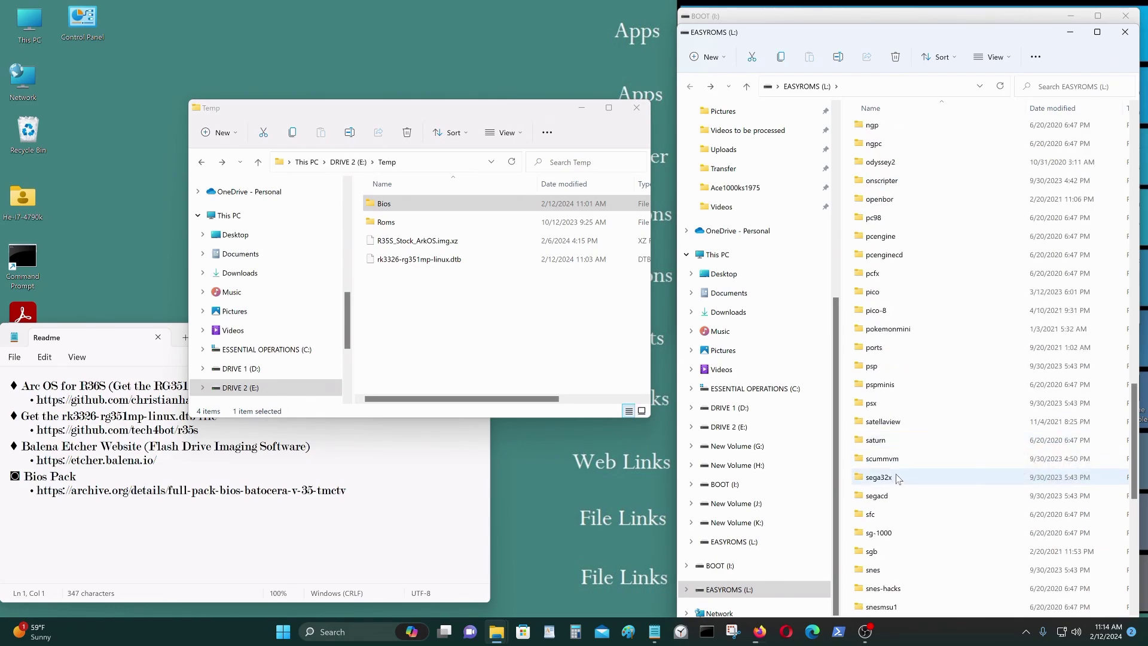
pyautogui.click(935, 473)
pyautogui.click(948, 441)
# - Select the neogeocd, neogeo, nds and finally the n64 system folders
pyautogui.scroll(2, 978, 442)
pyautogui.scroll(3, 979, 446)
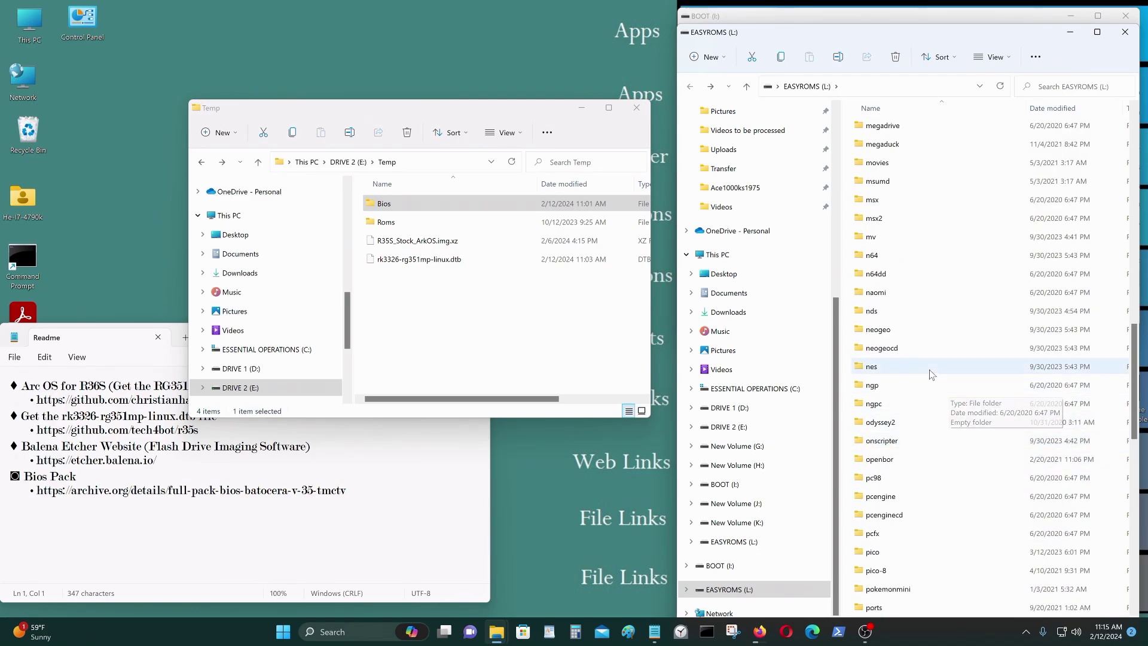
pyautogui.click(884, 352)
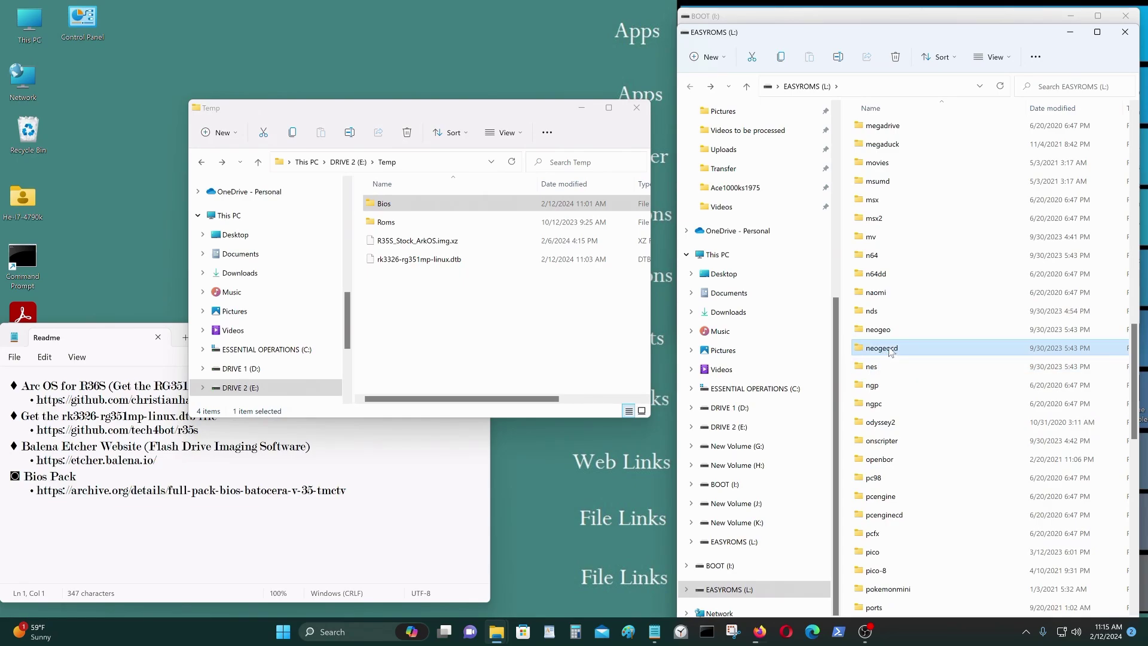
pyautogui.click(891, 331)
pyautogui.scroll(1, 955, 333)
pyautogui.click(917, 363)
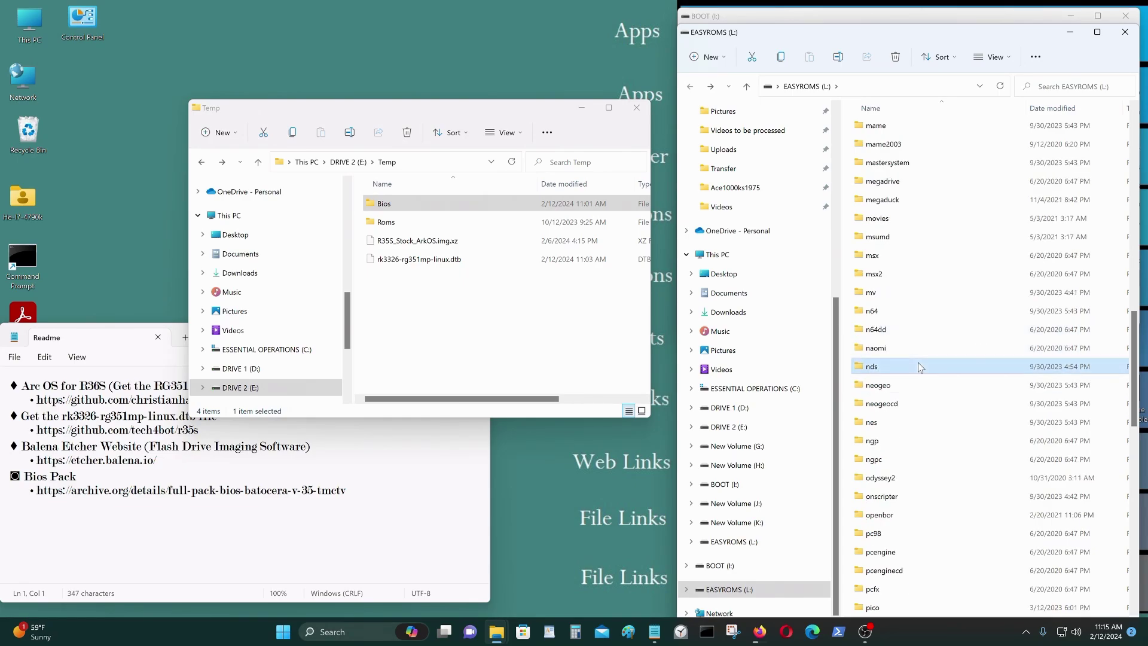
pyautogui.scroll(2, 897, 362)
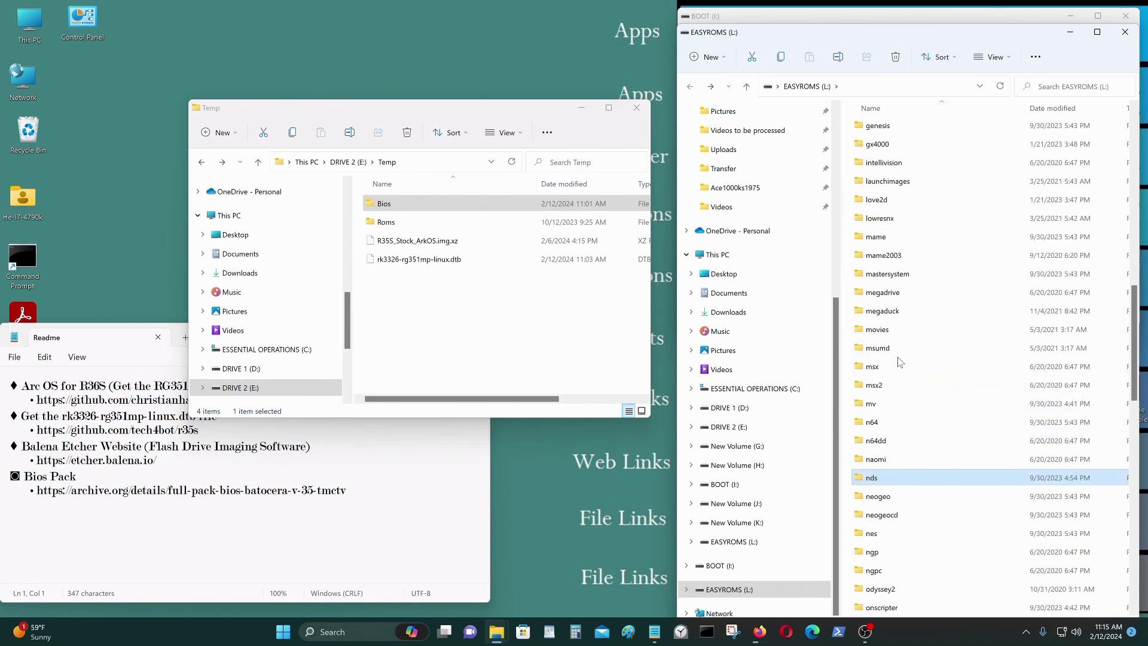
pyautogui.click(903, 422)
# - Inspect the n64, mame and mame2003 folders, returning to the drive root after each
pyautogui.doubleClick(902, 423)
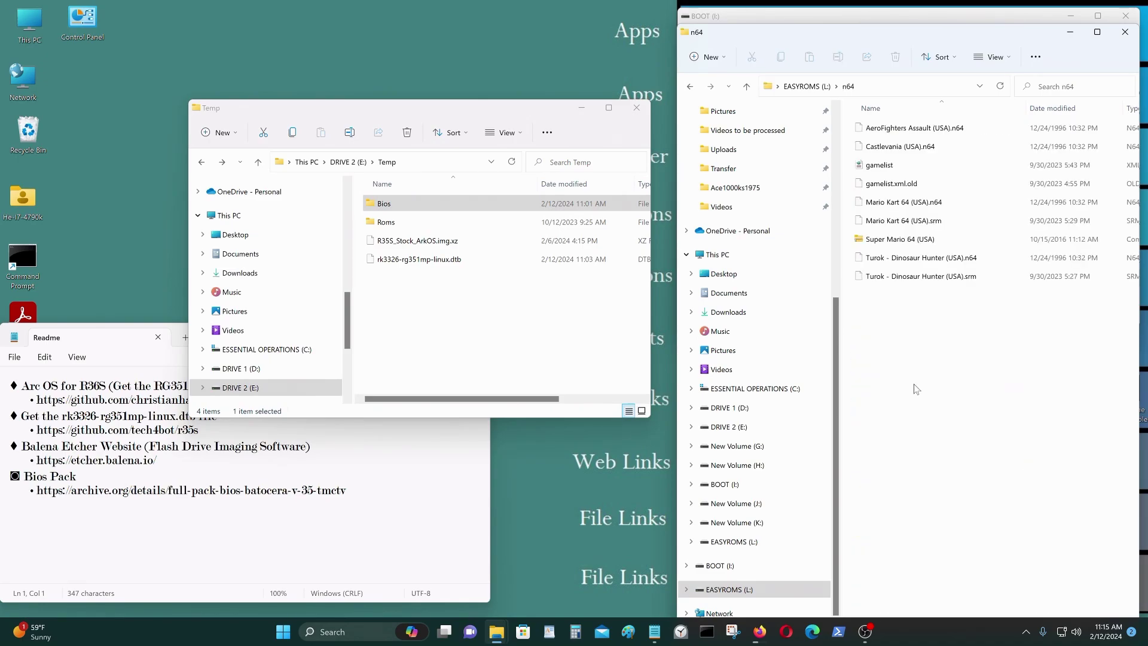
pyautogui.click(690, 87)
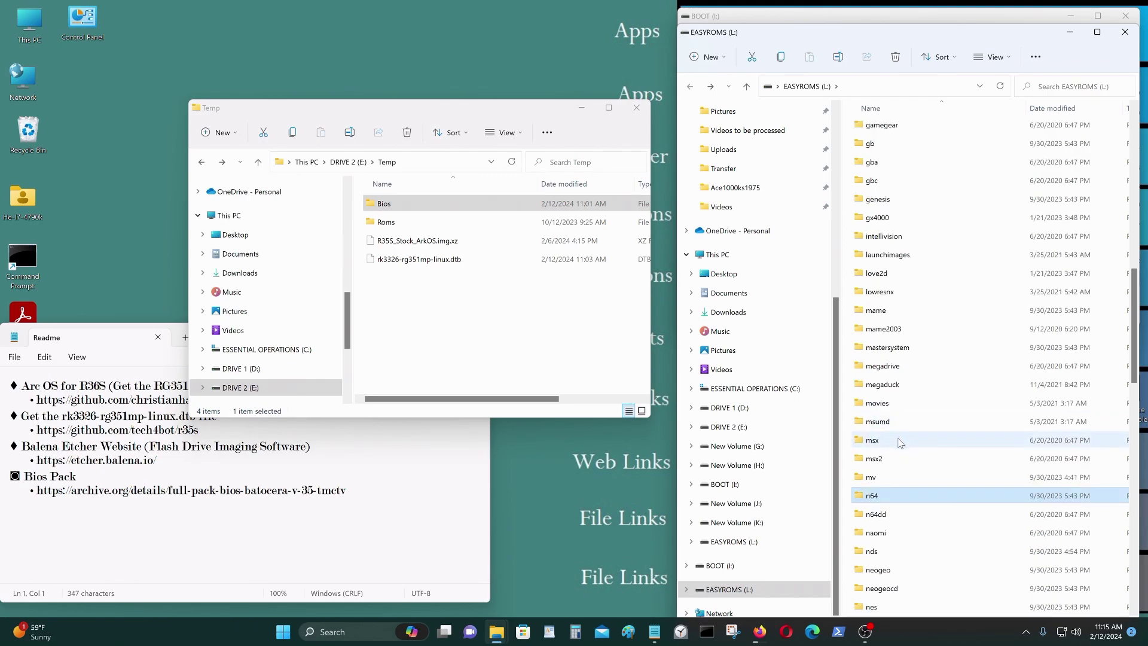
pyautogui.doubleClick(937, 311)
pyautogui.click(691, 87)
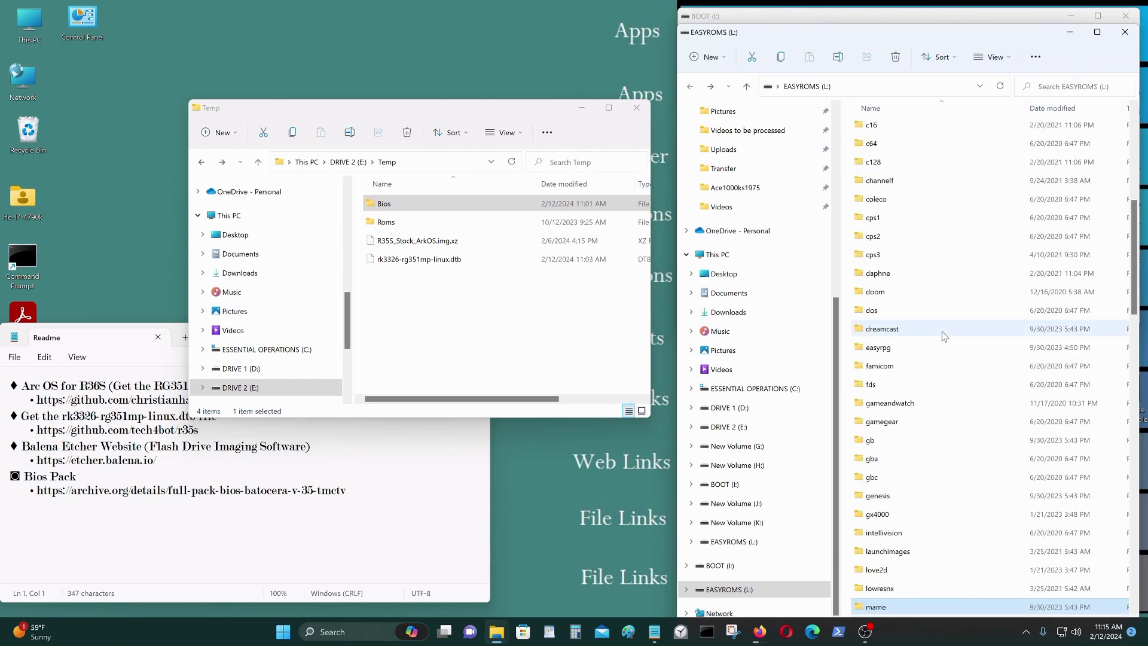
pyautogui.doubleClick(917, 571)
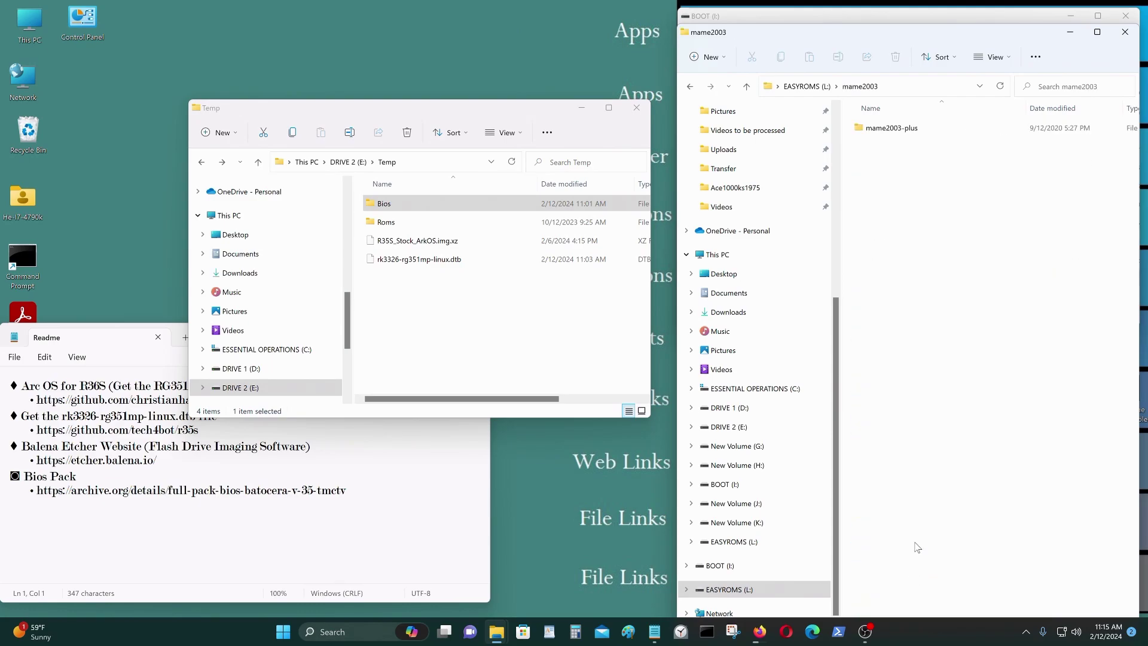
pyautogui.click(690, 87)
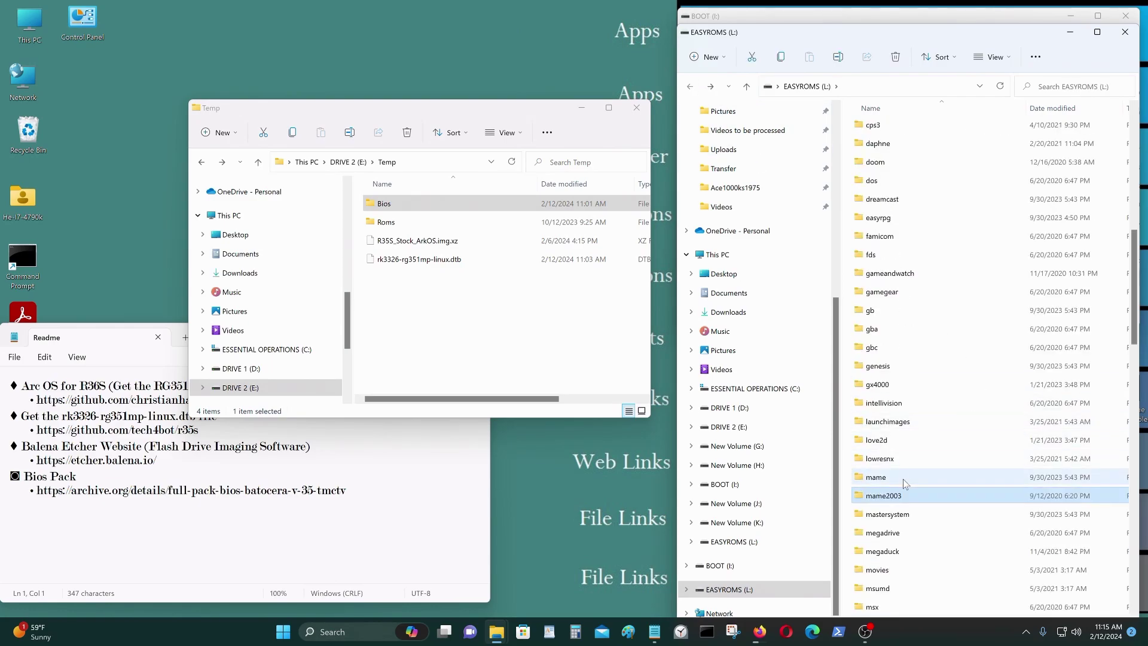
# - Select the love2d, genesis, gamegear, gb, dreamcast and famicom system folders
pyautogui.click(909, 439)
pyautogui.click(908, 365)
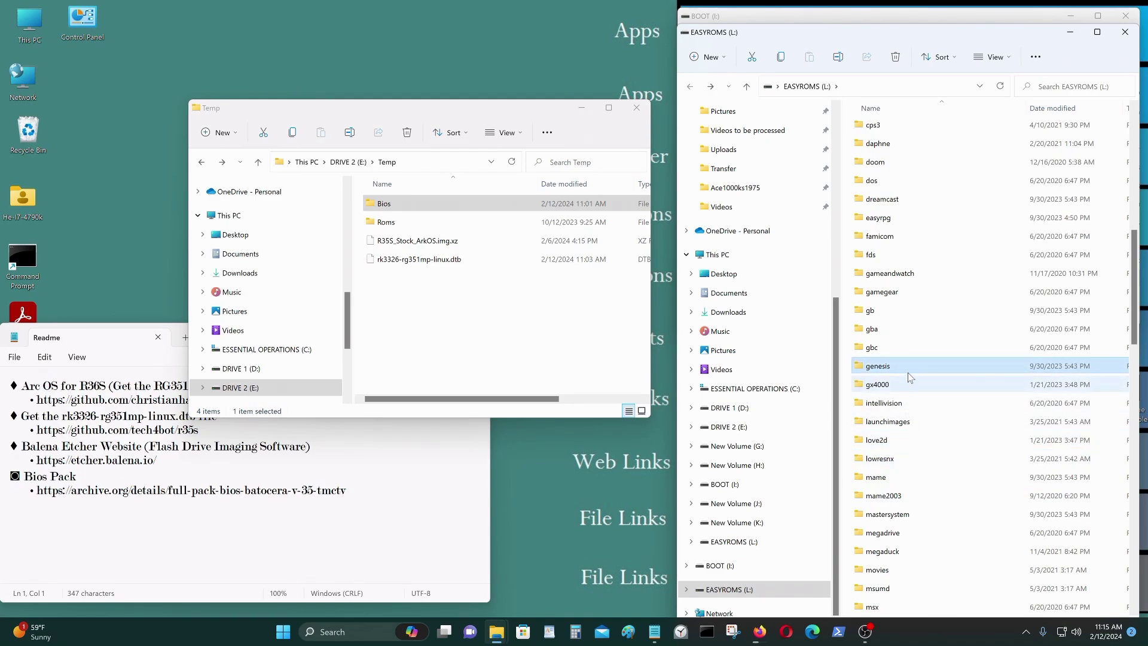
pyautogui.scroll(1, 907, 370)
pyautogui.click(900, 332)
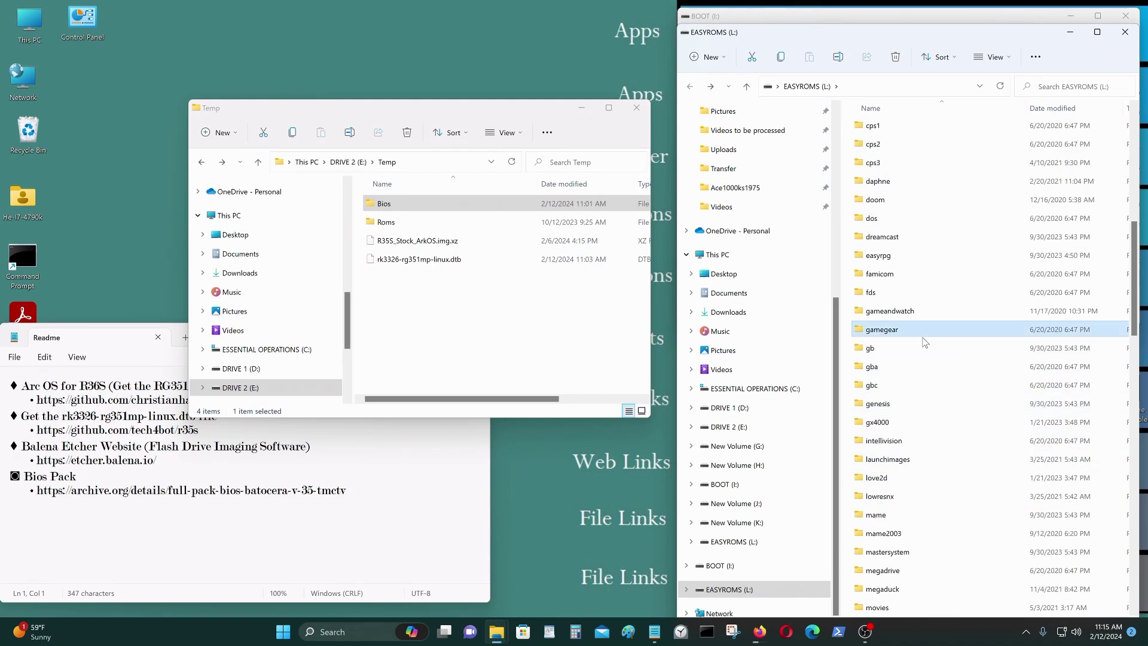
pyautogui.scroll(3, 926, 359)
pyautogui.scroll(-1, 926, 438)
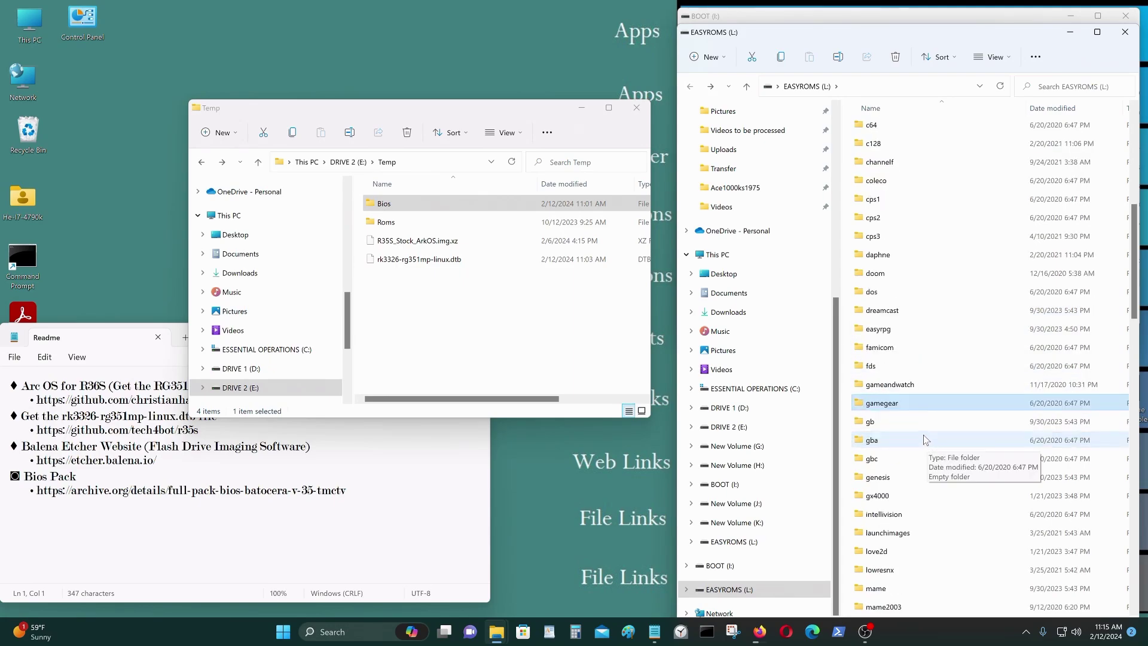
pyautogui.click(917, 426)
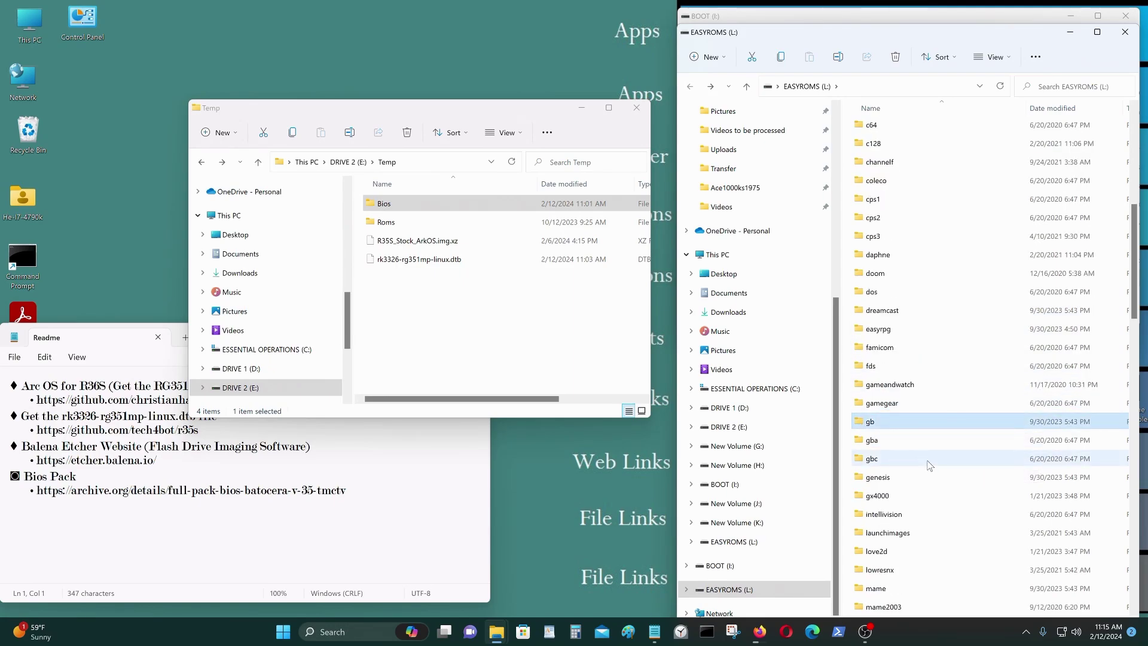
pyautogui.scroll(1, 927, 431)
pyautogui.click(926, 348)
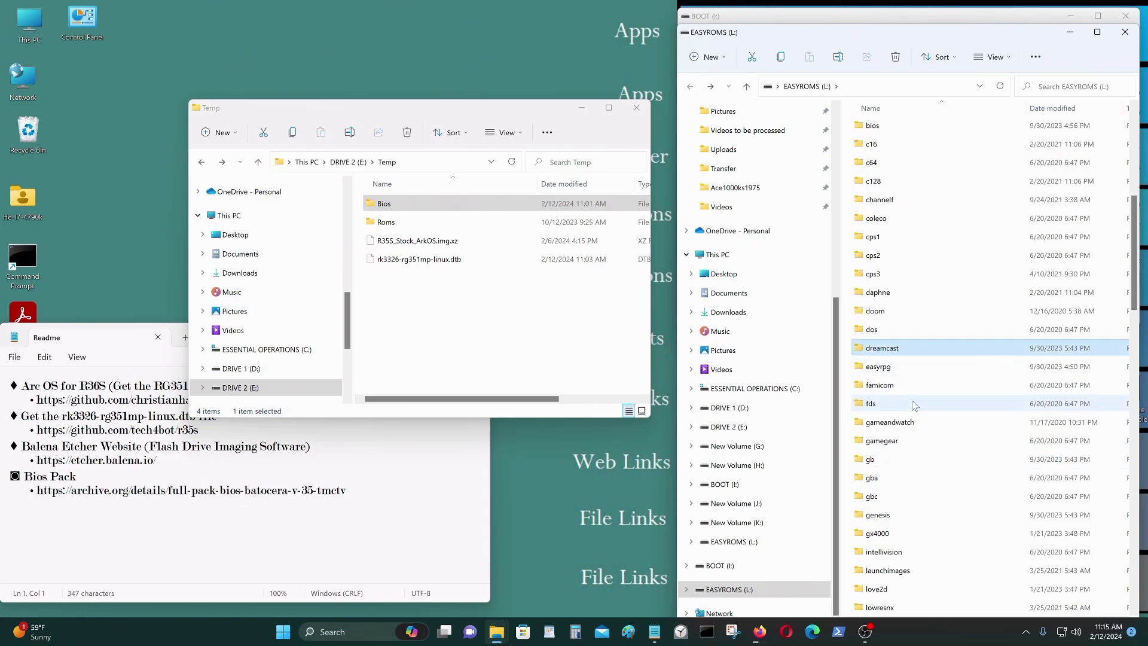
pyautogui.click(896, 387)
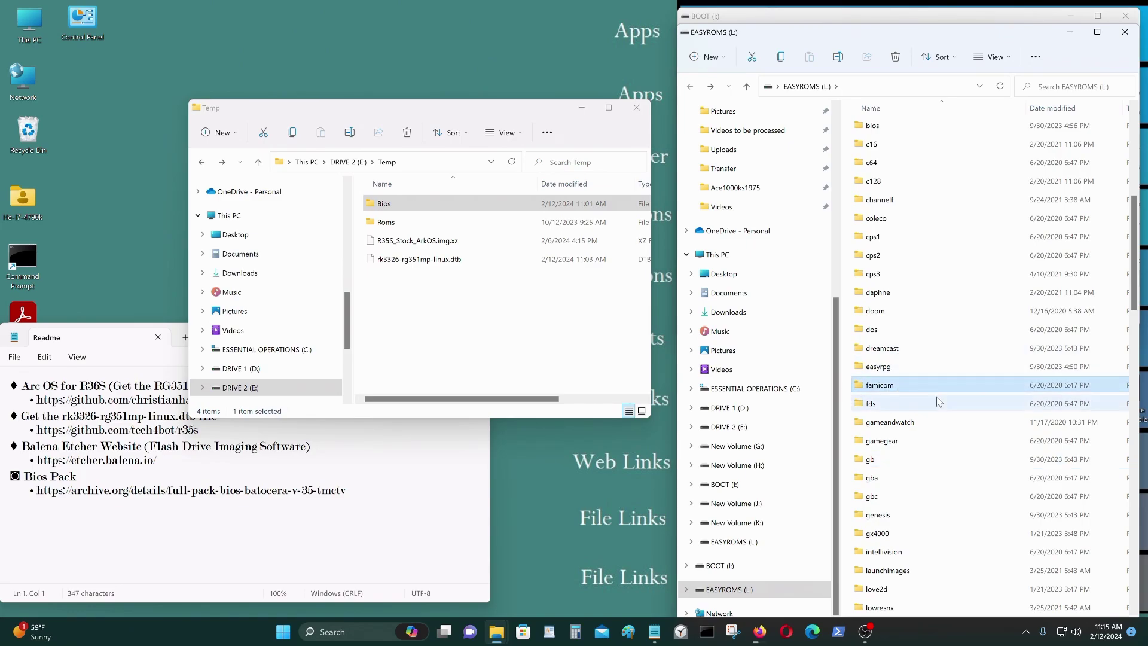
# - Scroll up and select the atari7800 and atari5200 folders
pyautogui.scroll(1, 900, 396)
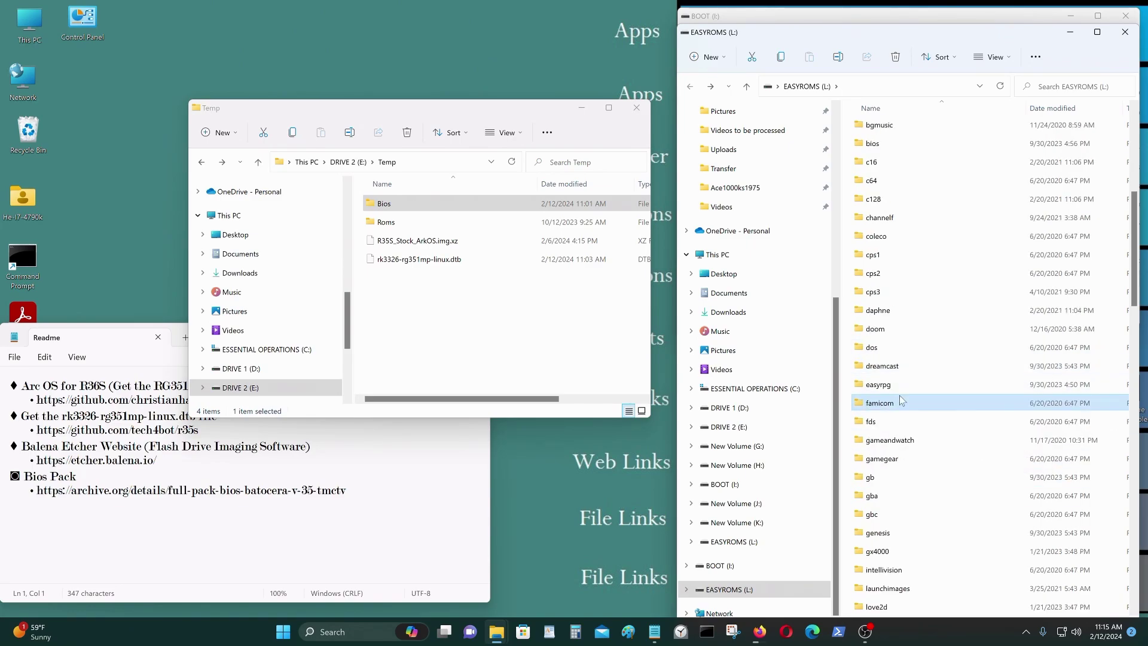
pyautogui.scroll(3, 903, 413)
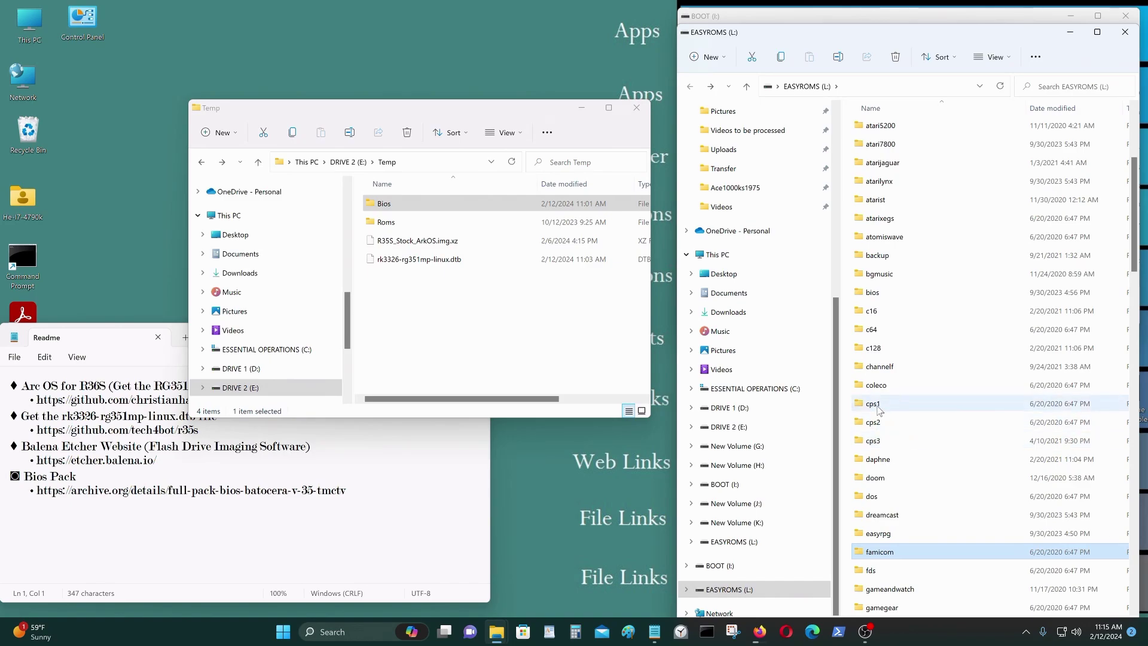
pyautogui.scroll(2, 935, 442)
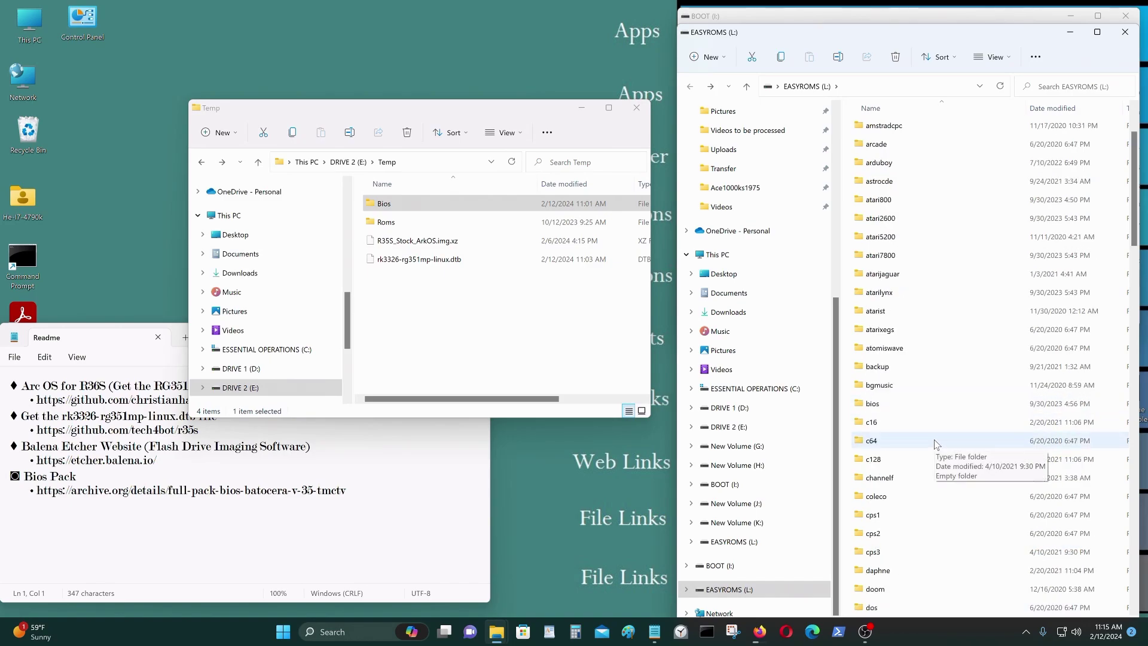
pyautogui.scroll(2, 934, 439)
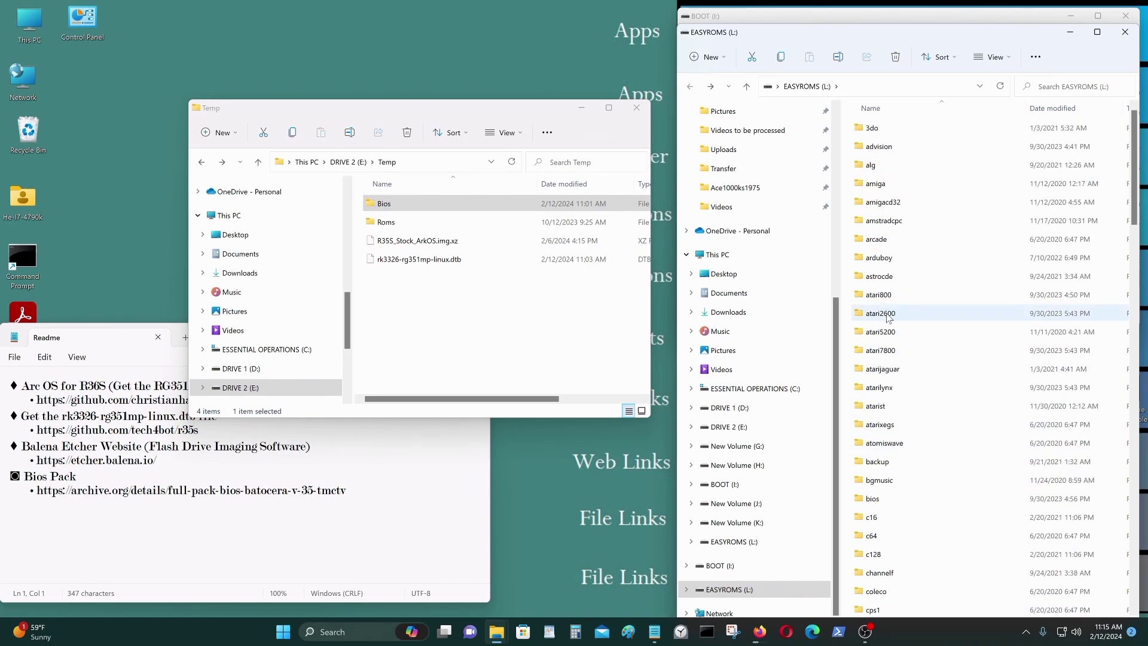
pyautogui.click(893, 350)
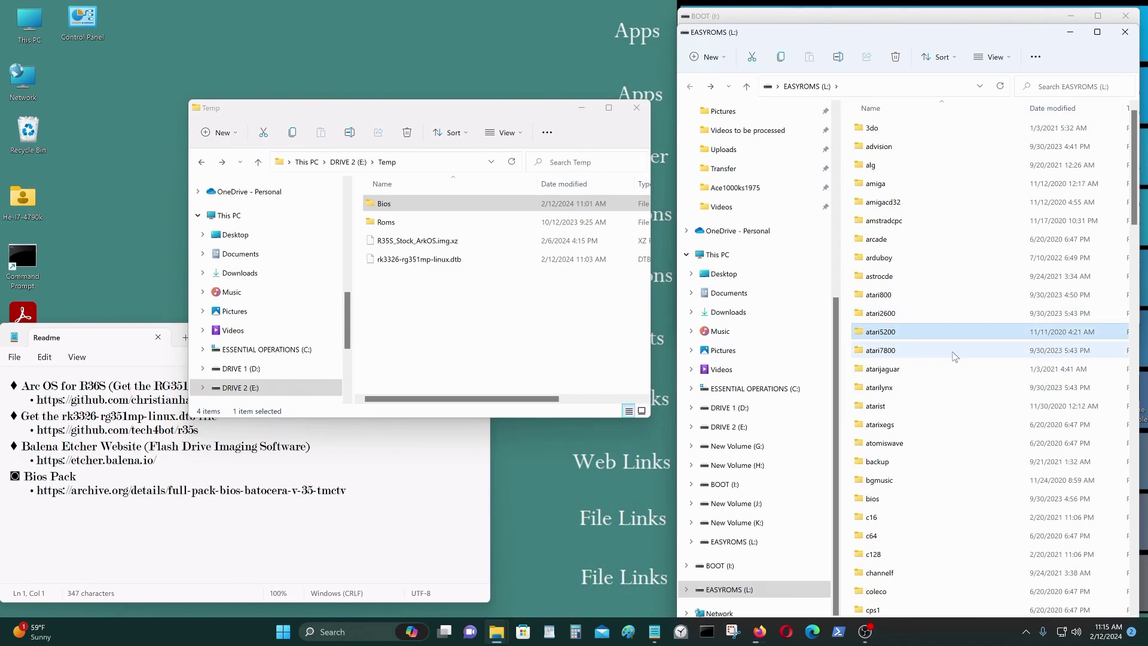
pyautogui.click(894, 336)
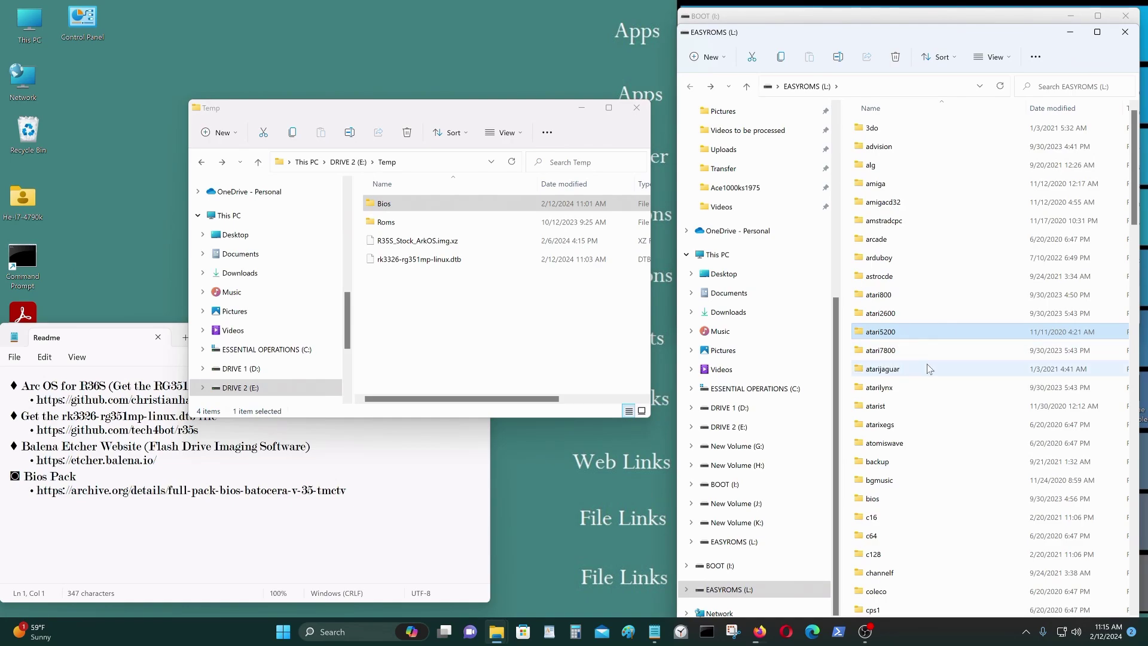
# - Select the amiga, amigacd32, advision and 3do folders, then scroll back down the list
pyautogui.click(892, 184)
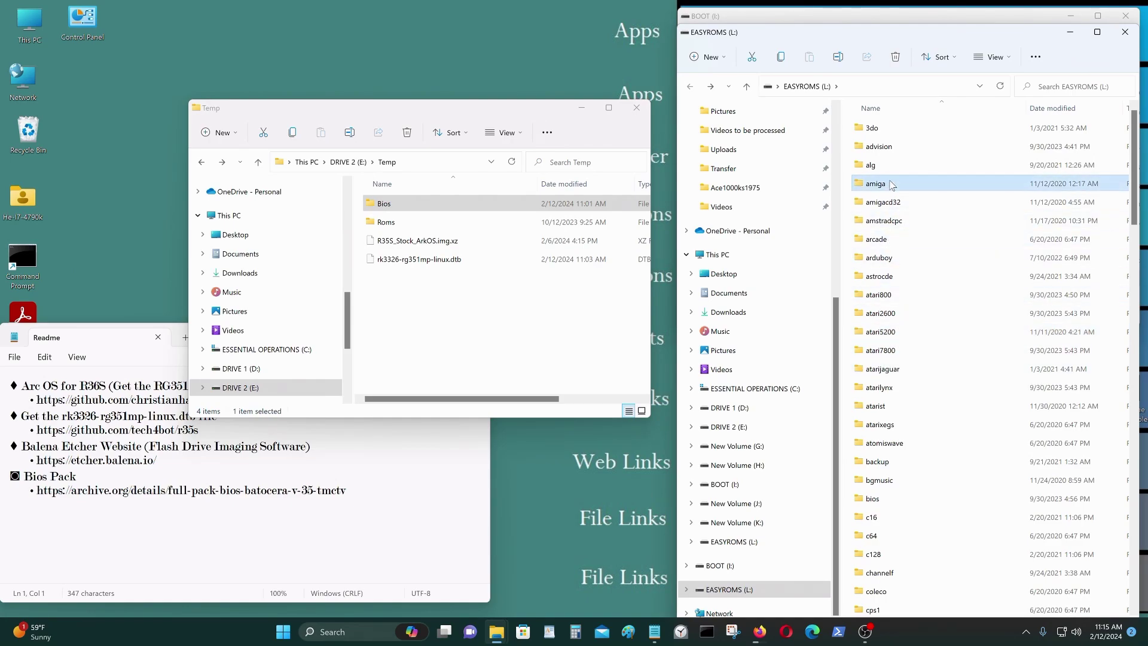
pyautogui.click(892, 202)
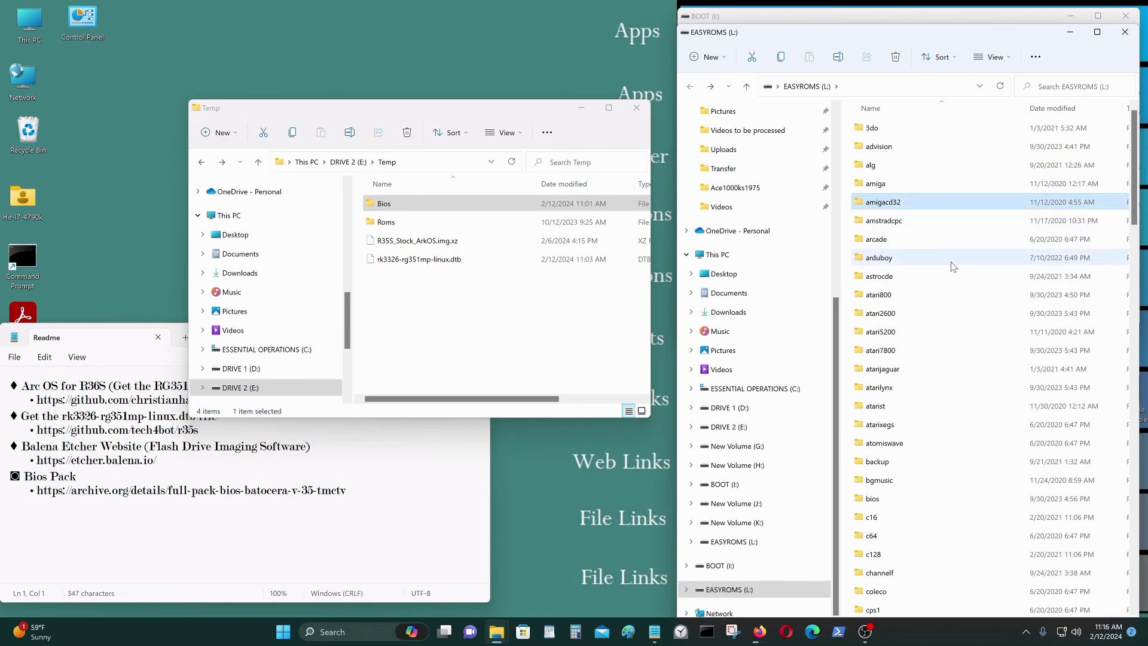
pyautogui.click(904, 184)
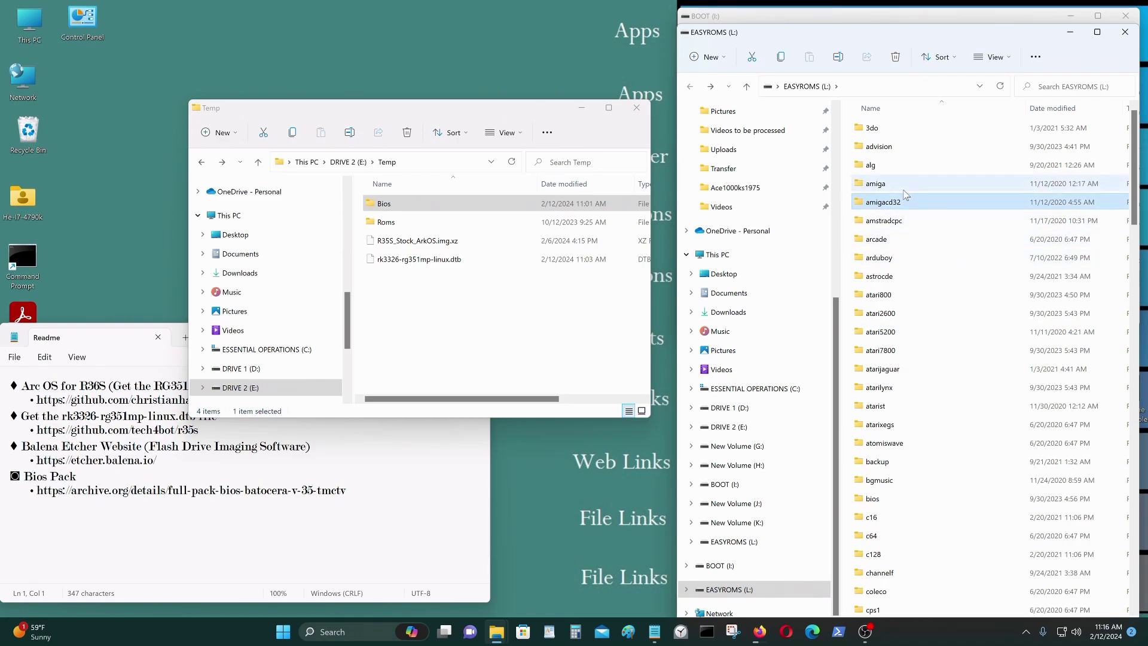
pyautogui.click(915, 143)
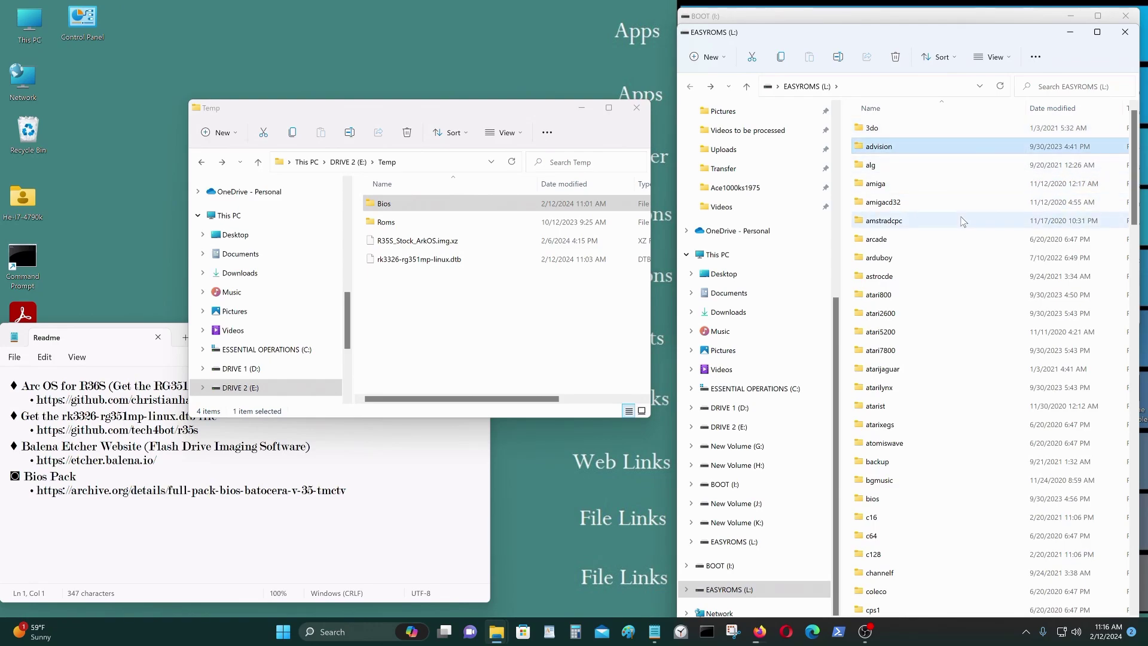
pyautogui.click(963, 129)
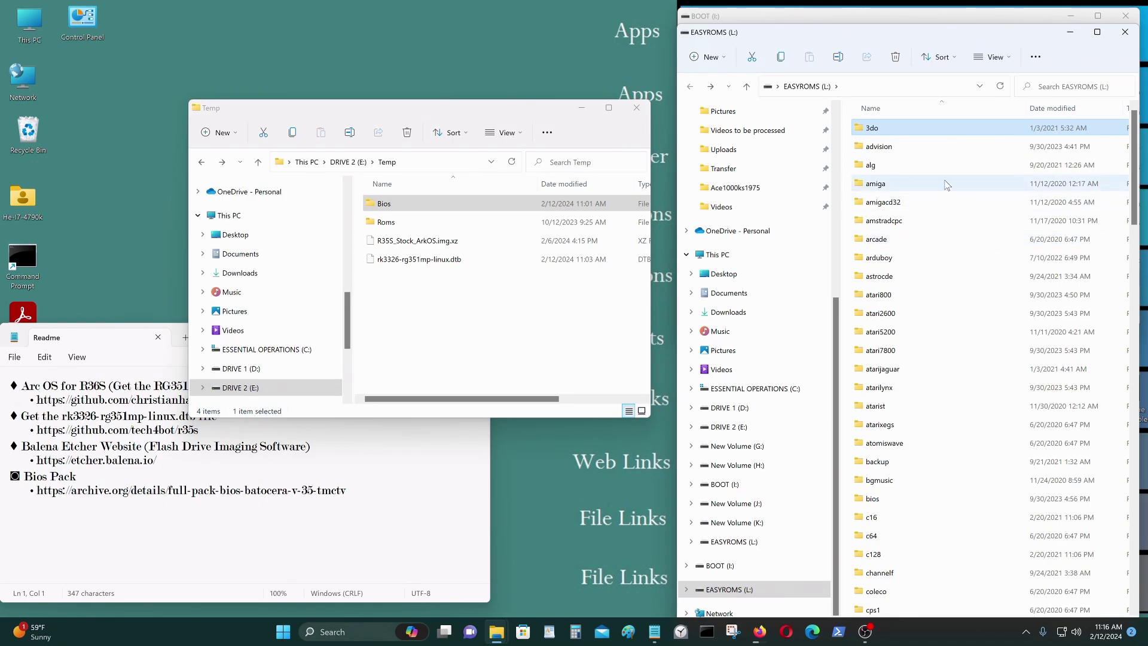
pyautogui.scroll(-20, 951, 191)
pyautogui.scroll(-7, 936, 169)
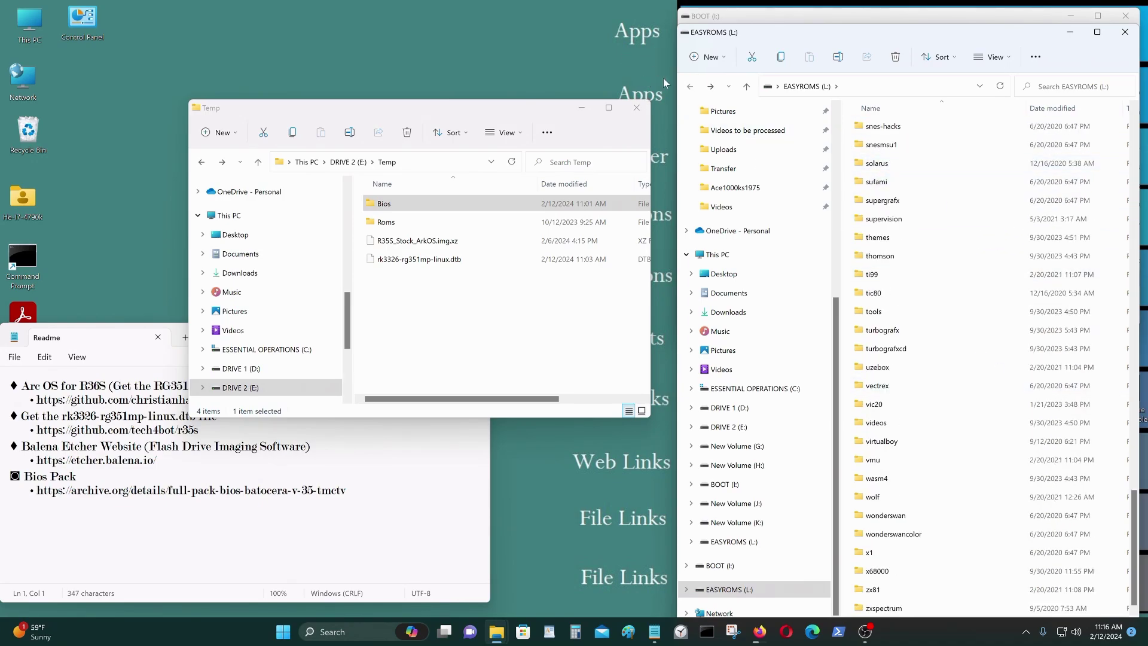
# - Close the EASYROMS and BOOT drive windows
pyautogui.click(1125, 32)
pyautogui.click(492, 315)
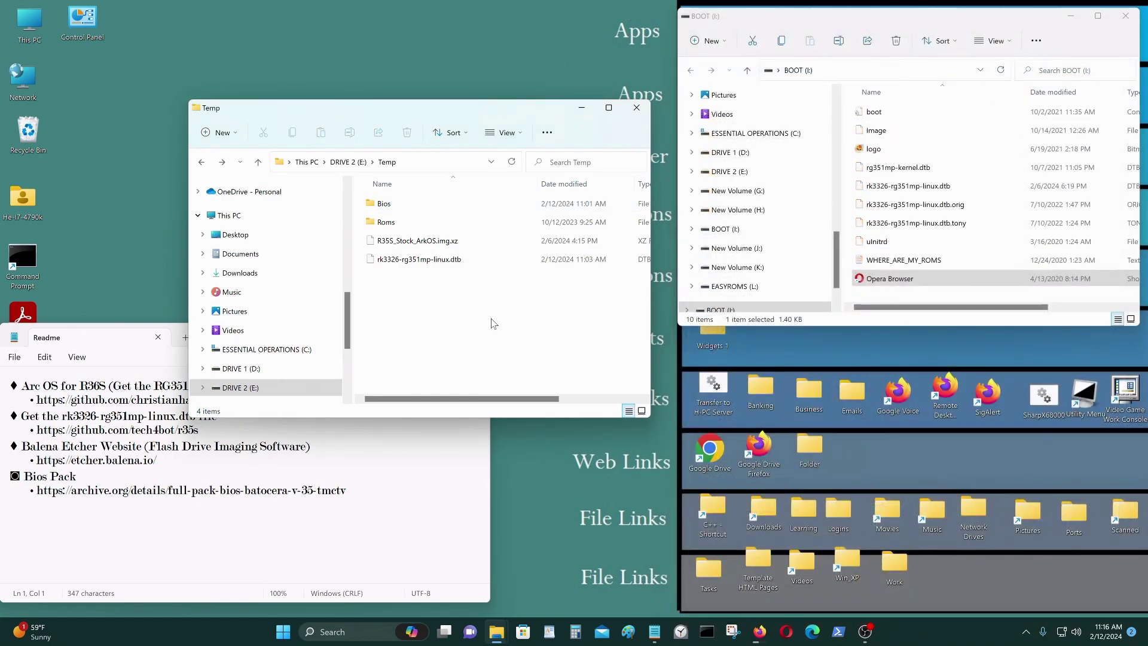
pyautogui.click(1125, 18)
# - Minimize the Readme notes and move the Temp window to the lower-left corner
pyautogui.moveTo(428, 105); pyautogui.dragTo(559, 110)
pyautogui.click(271, 336)
pyautogui.click(417, 337)
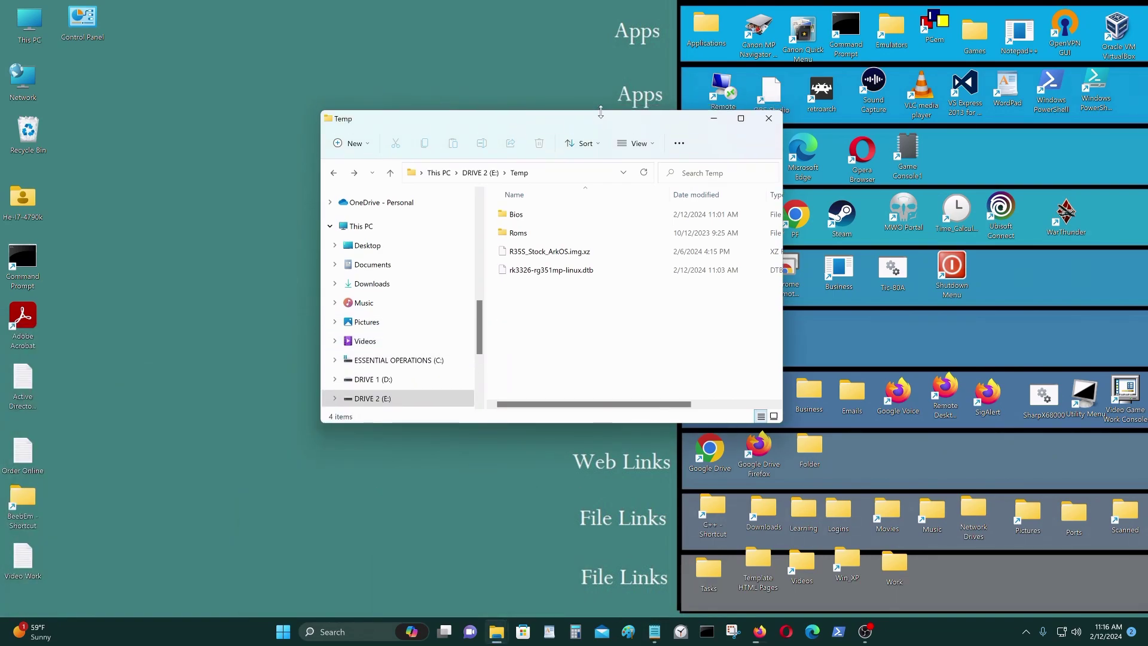
pyautogui.moveTo(581, 119); pyautogui.dragTo(272, 315)
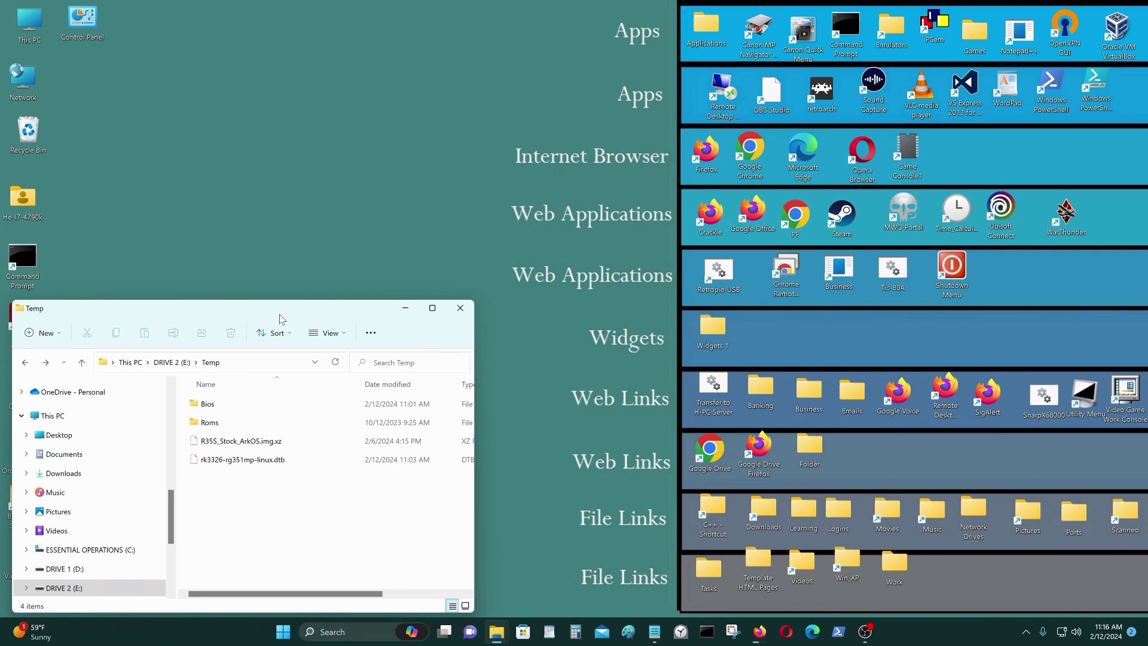
pyautogui.click(365, 228)
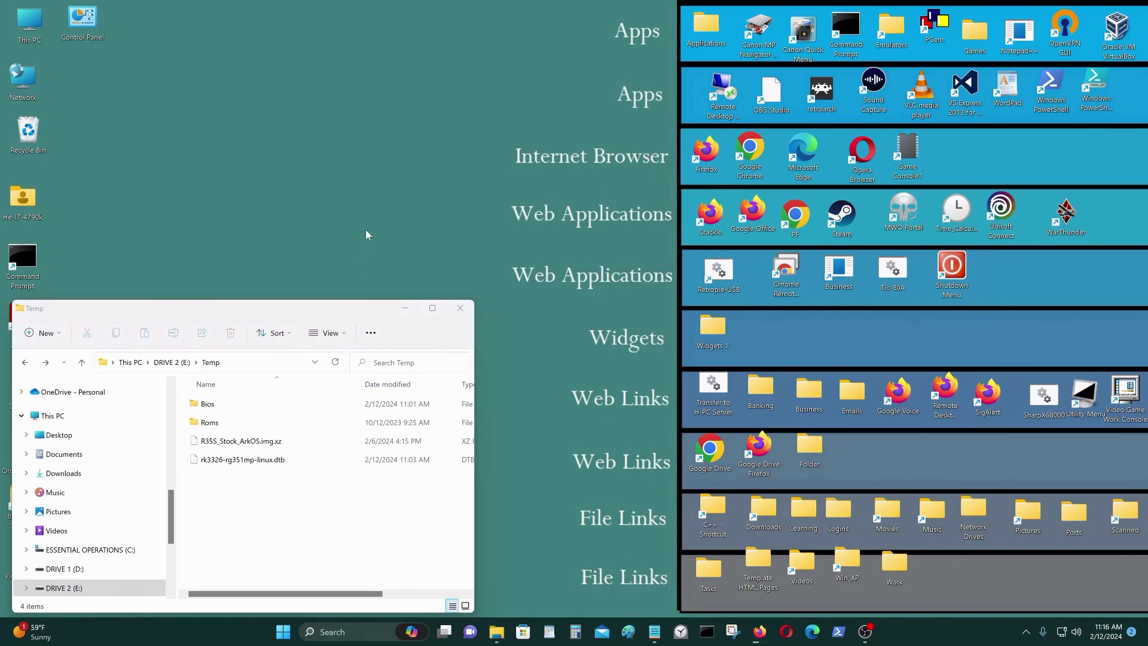
# - Bring Firefox forward and expand the R36S Emulation Test video's full description
pyautogui.click(761, 631)
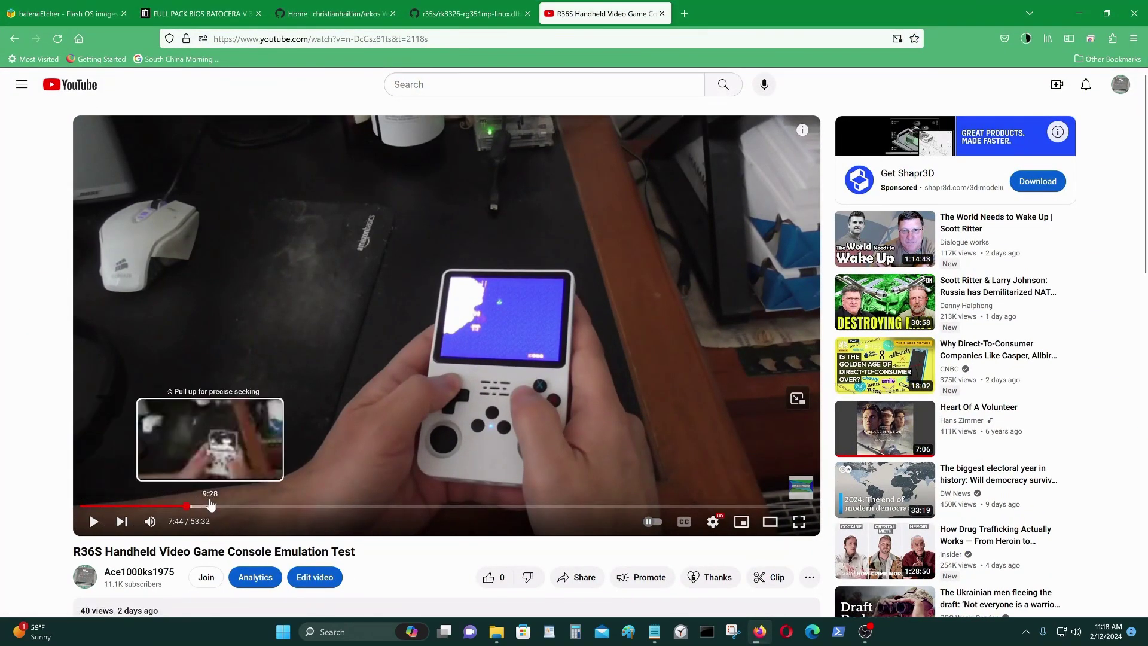
pyautogui.scroll(-2, 144, 514)
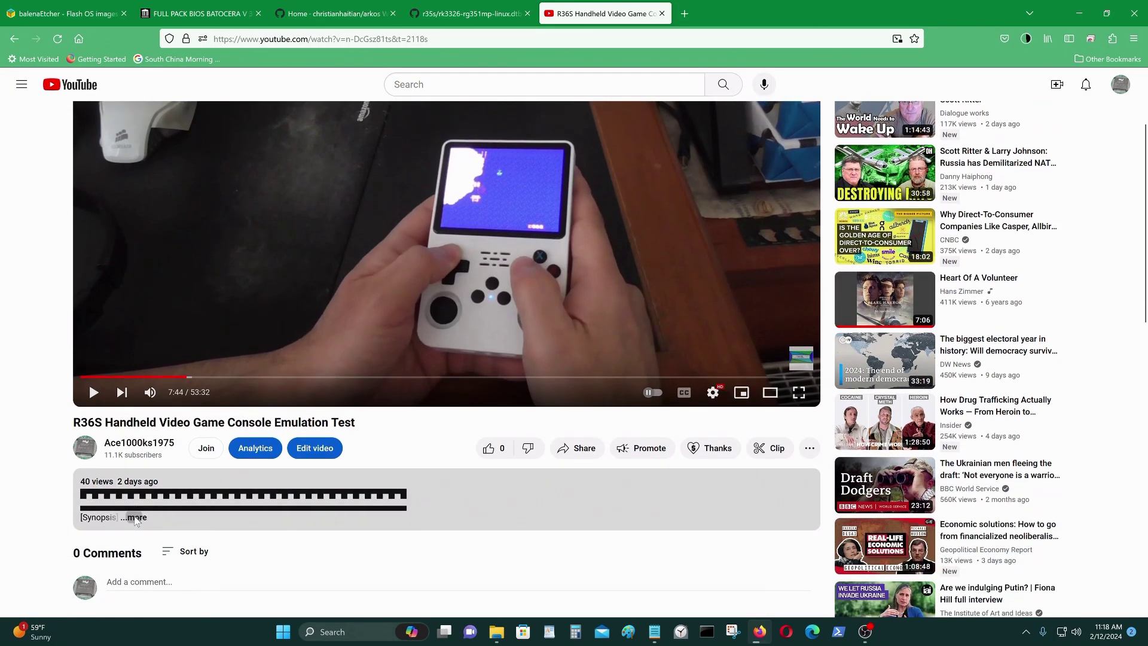
pyautogui.click(136, 518)
pyautogui.scroll(-4, 328, 391)
pyautogui.scroll(2, 358, 395)
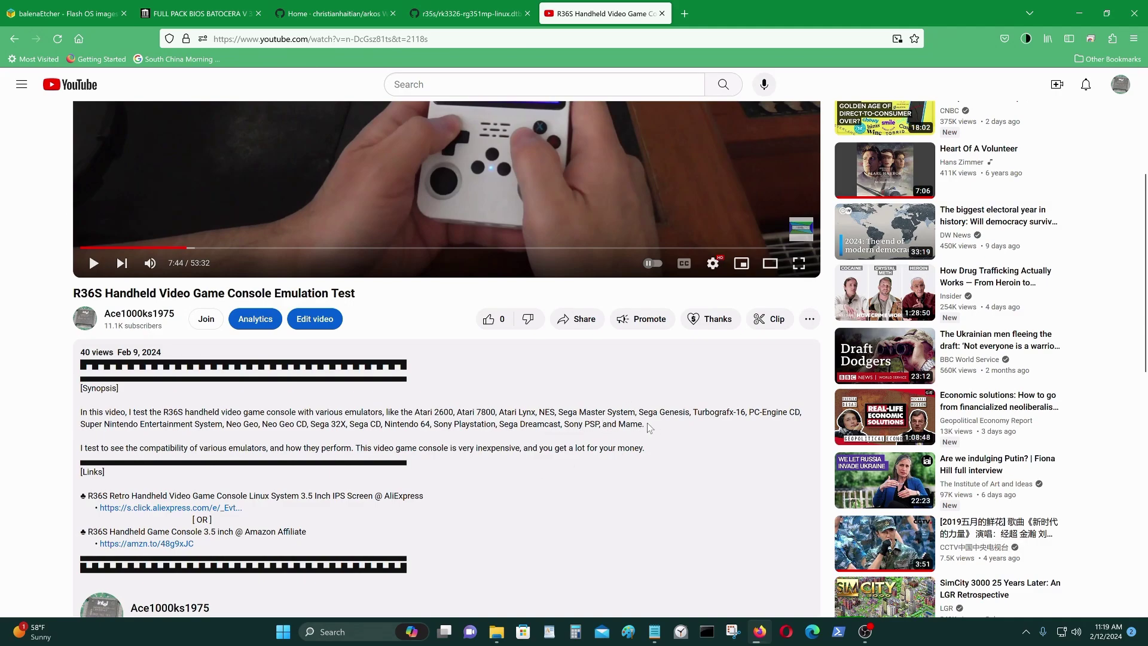
pyautogui.moveTo(849, 422)
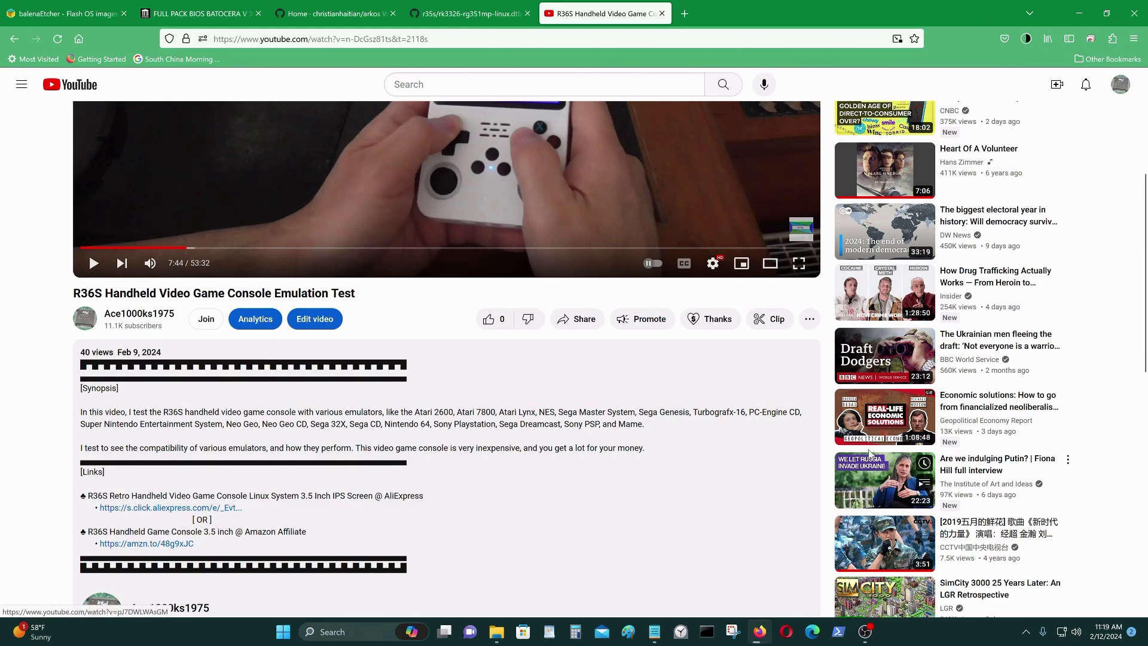
# - Play the emulation test video and skip ahead to about 10:12, 20:05 and 25:45
pyautogui.scroll(3, 94, 381)
pyautogui.click(94, 390)
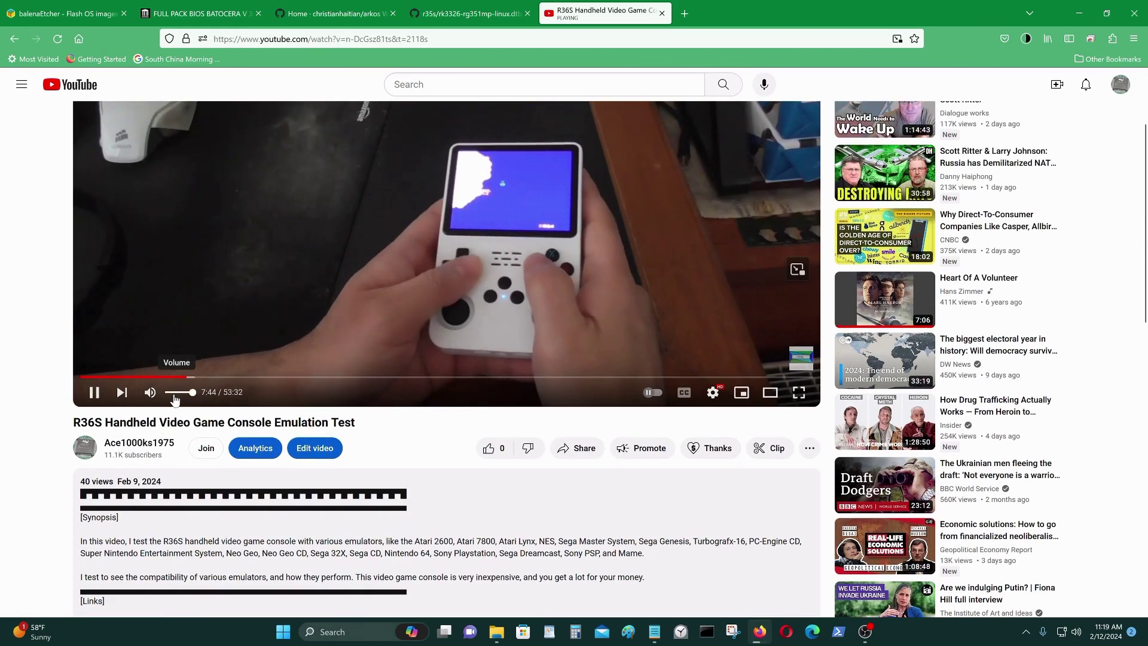
pyautogui.click(220, 377)
pyautogui.scroll(2, 240, 381)
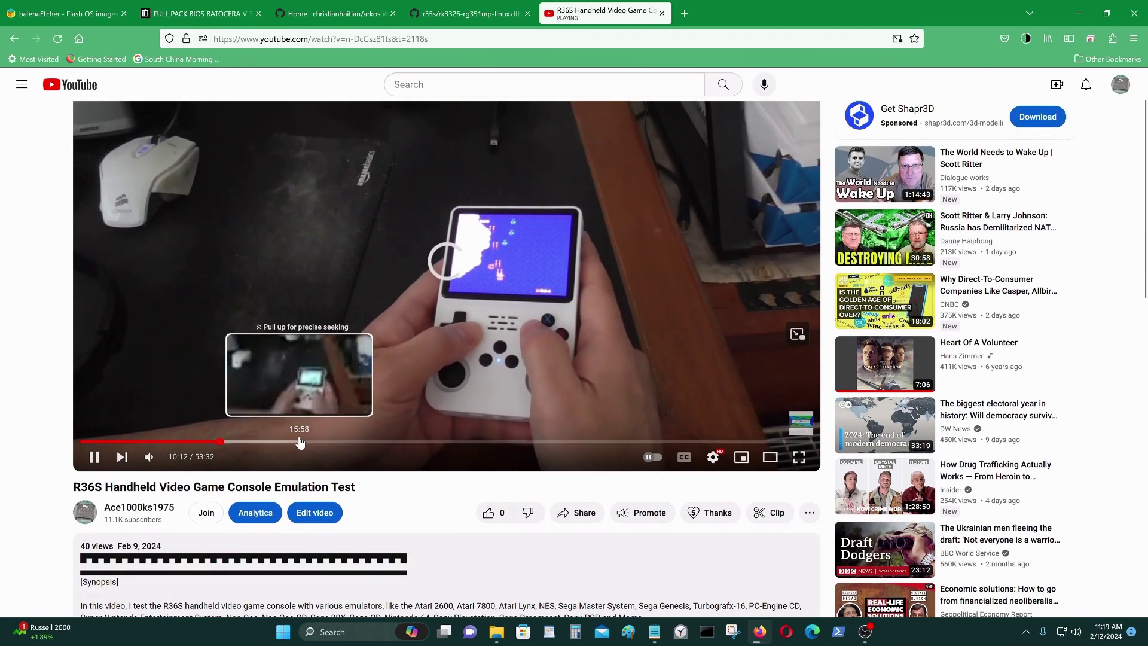
pyautogui.click(355, 443)
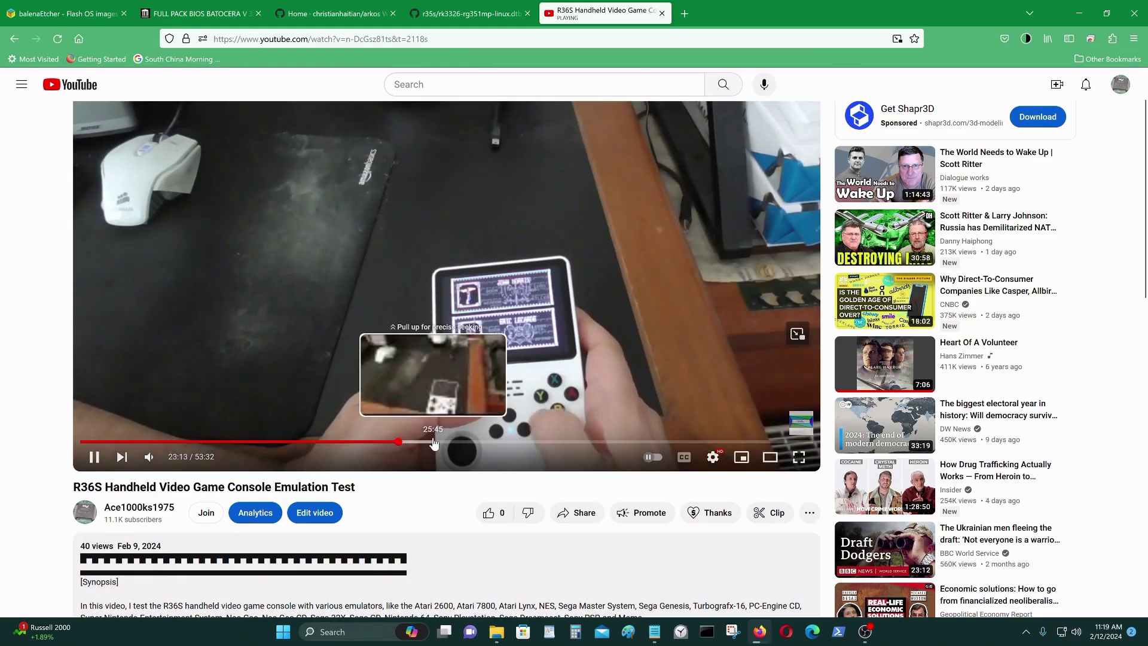
pyautogui.click(433, 442)
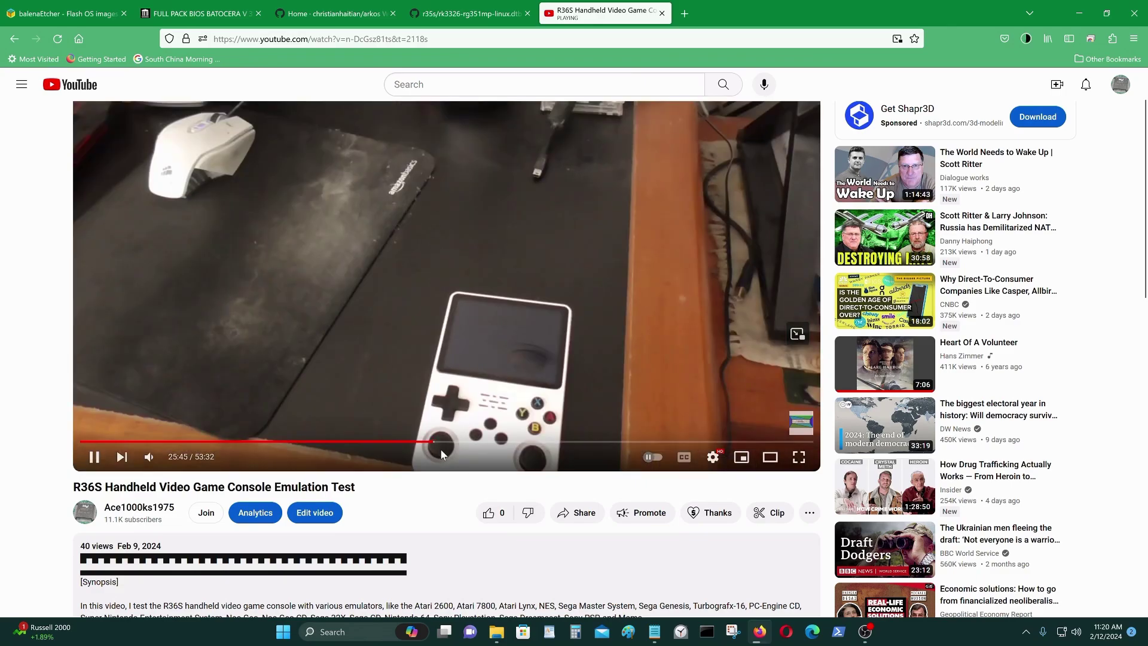
# - Jump further to about 28:43 and 31:26, then pause the video at 32:03
pyautogui.scroll(2, 440, 448)
pyautogui.click(474, 507)
pyautogui.scroll(-2, 472, 464)
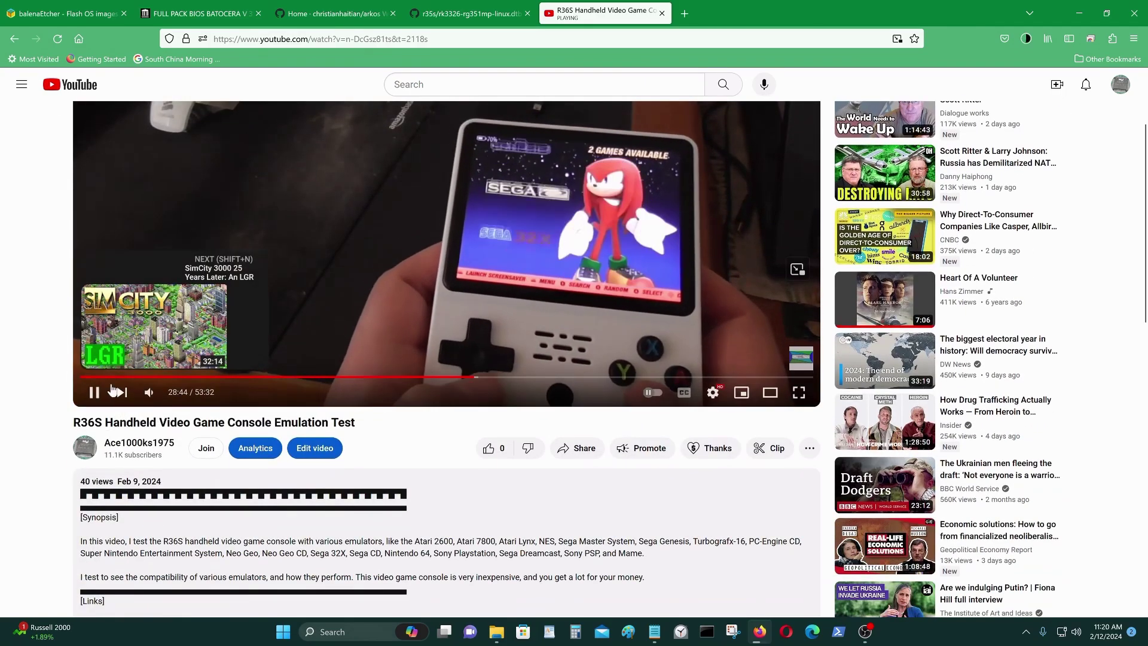
pyautogui.scroll(1, 479, 407)
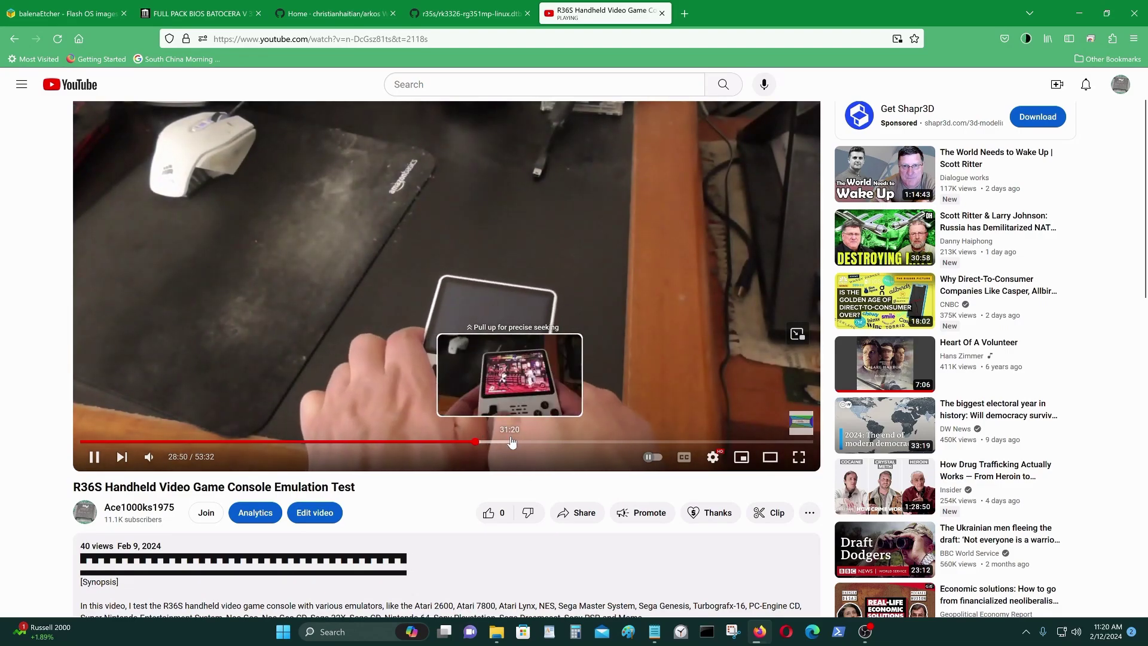
pyautogui.click(511, 441)
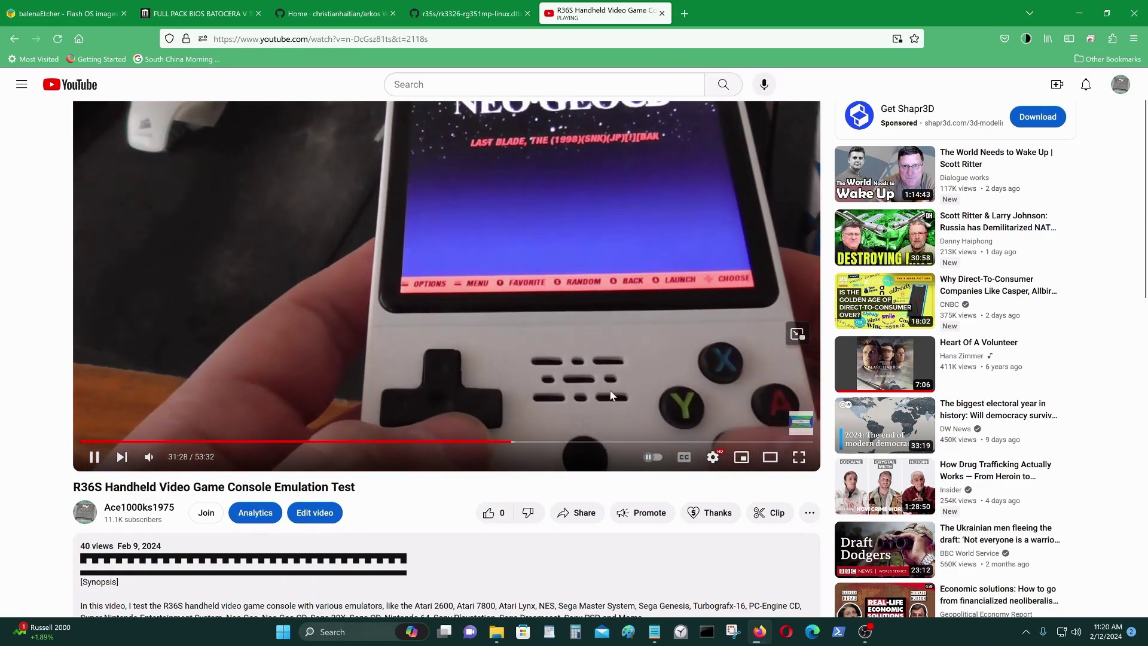
pyautogui.scroll(1, 610, 388)
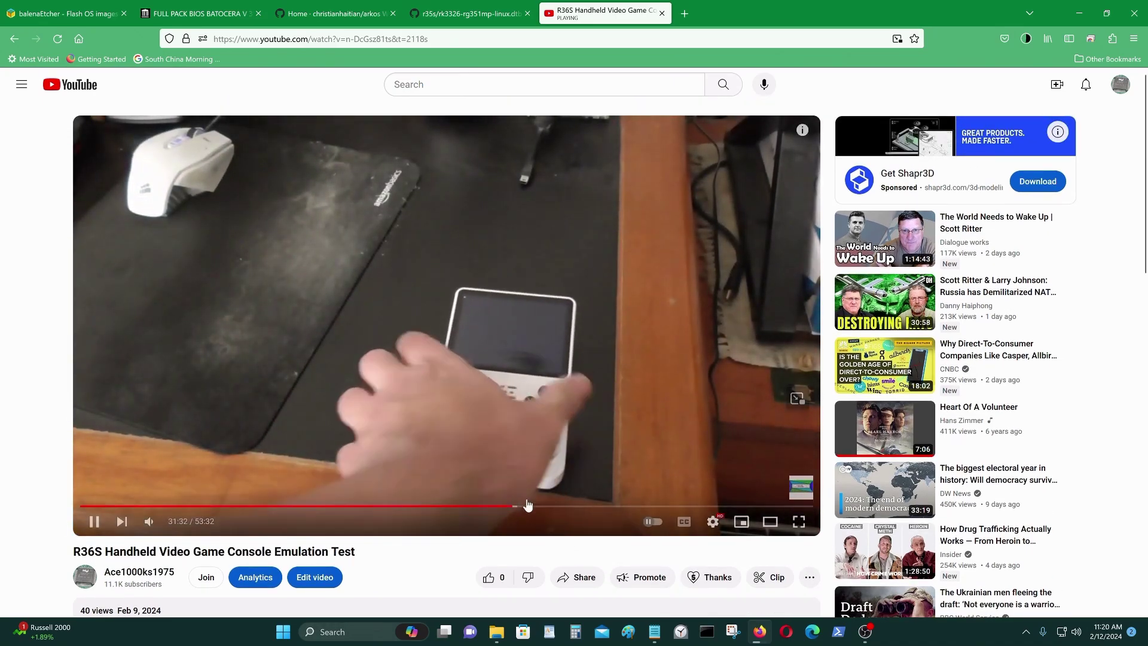
pyautogui.click(519, 506)
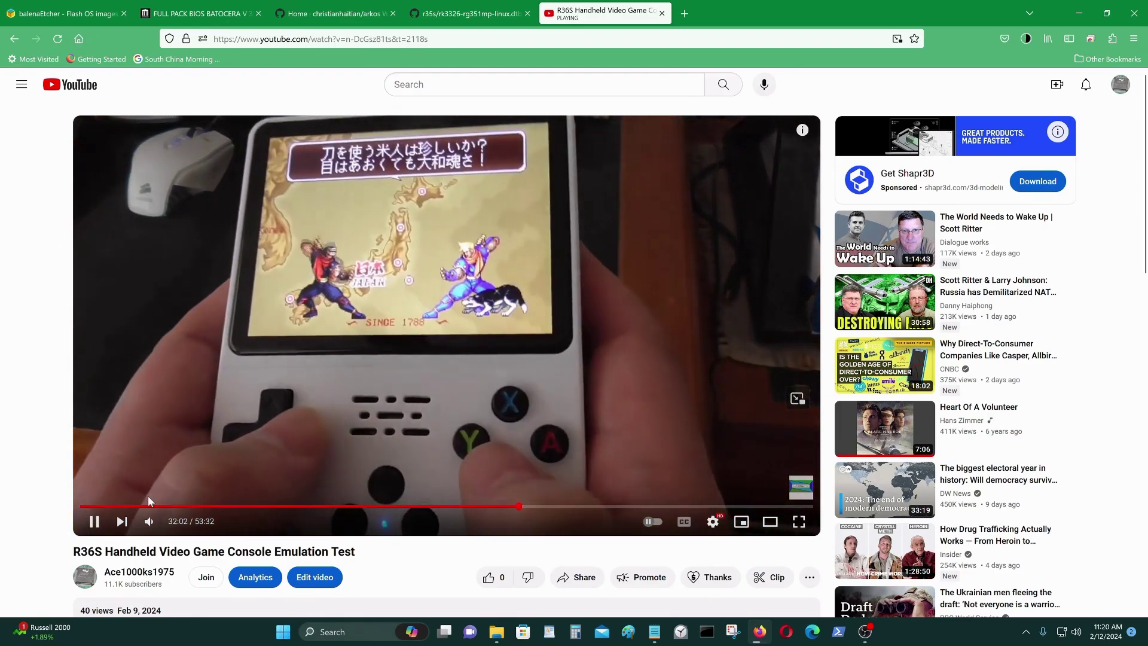
pyautogui.press('space')
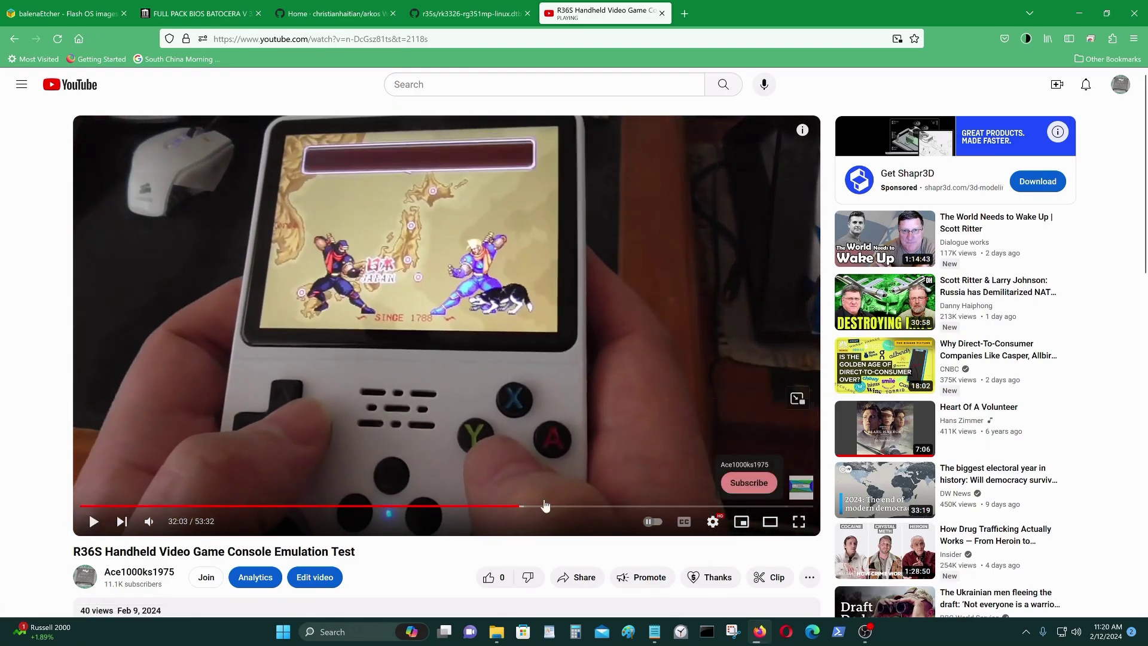
pyautogui.scroll(-1, 245, 480)
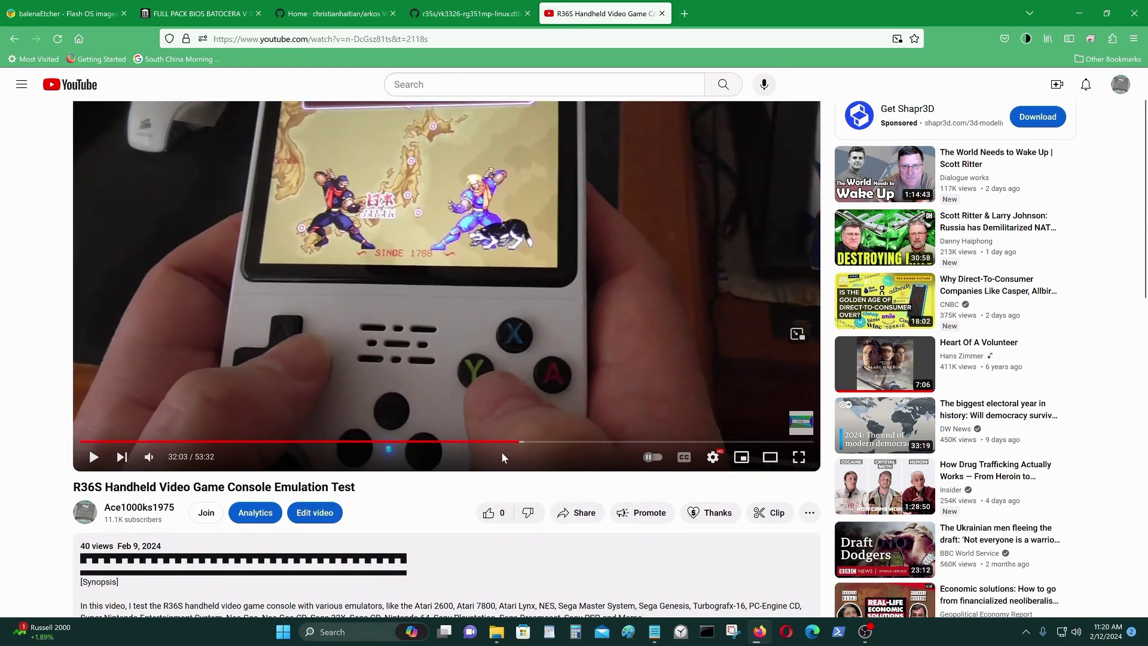
pyautogui.scroll(1, 499, 425)
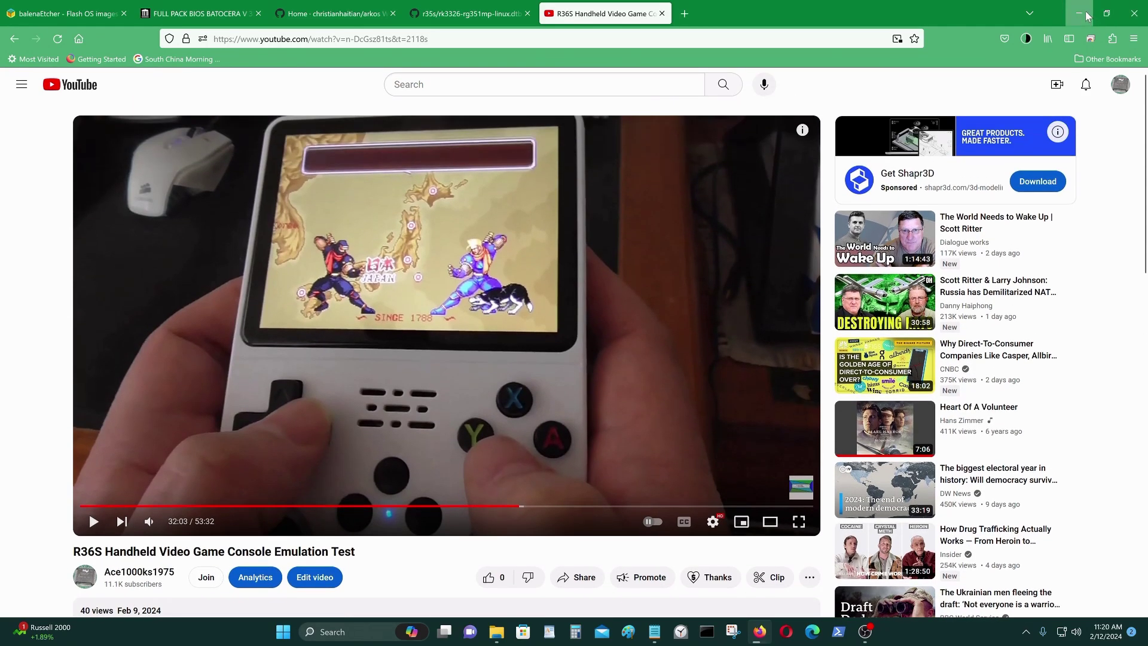
# - Minimize Firefox, safely eject the USB SD Card Reader, and dismiss the notification
pyautogui.click(1088, 18)
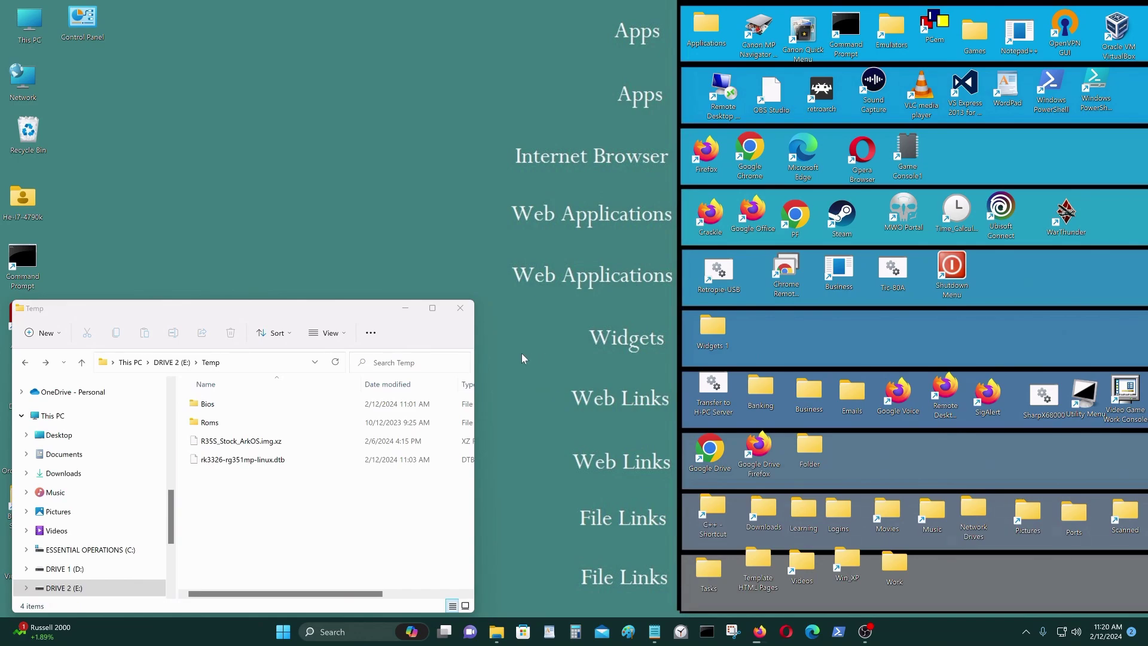
pyautogui.click(1026, 632)
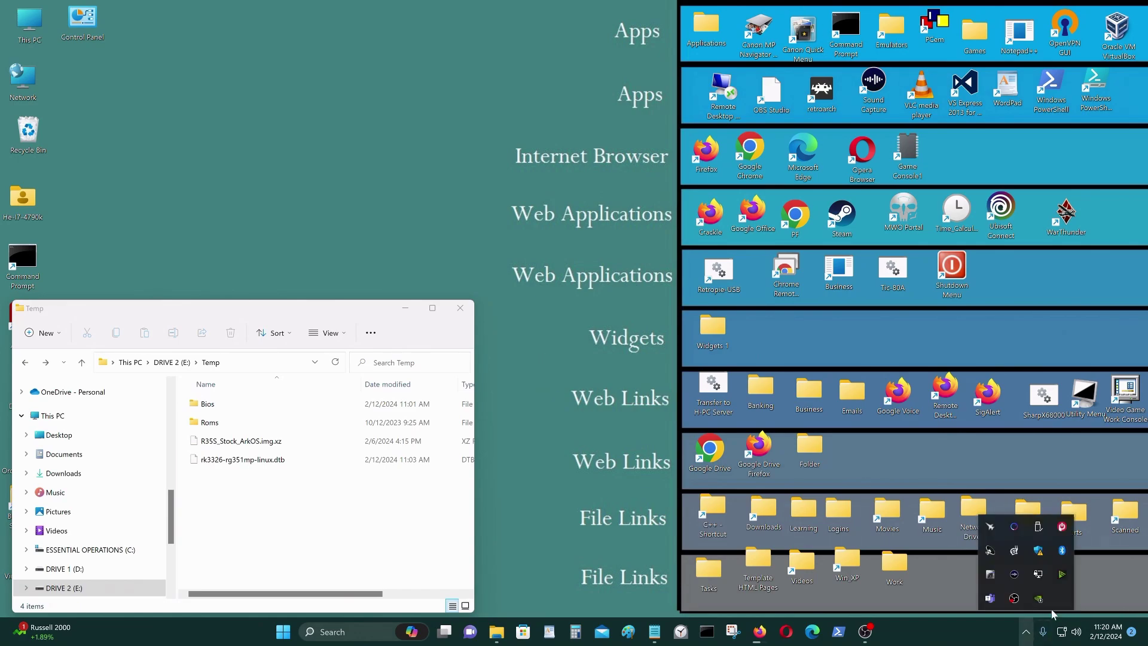
pyautogui.click(1047, 531)
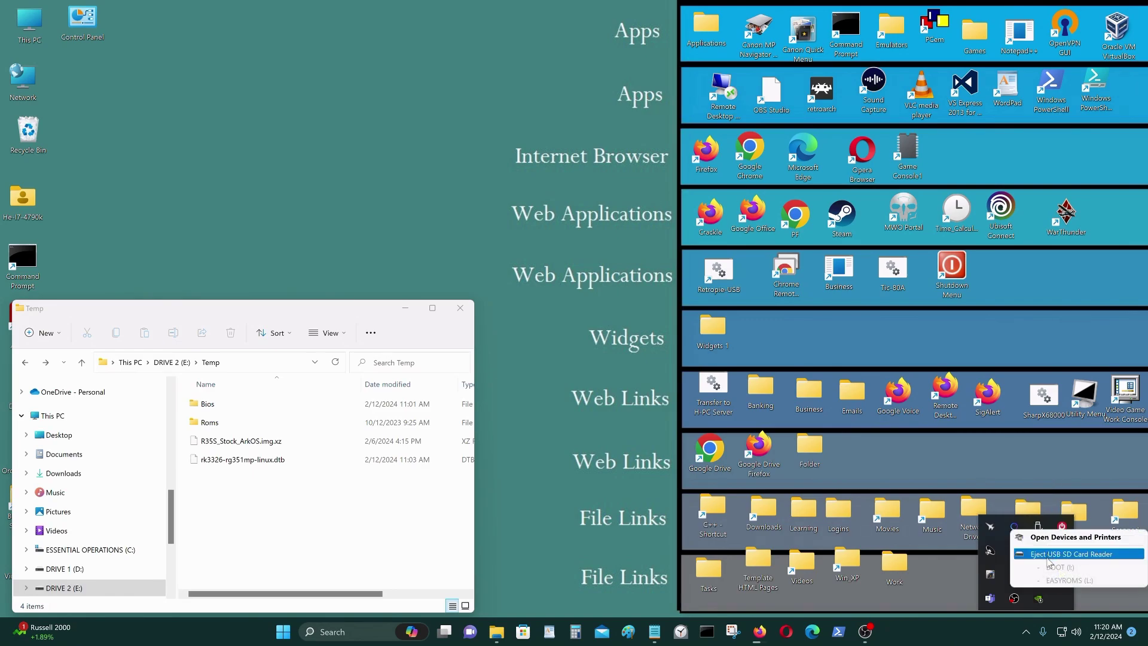
pyautogui.click(1050, 556)
pyautogui.click(1122, 535)
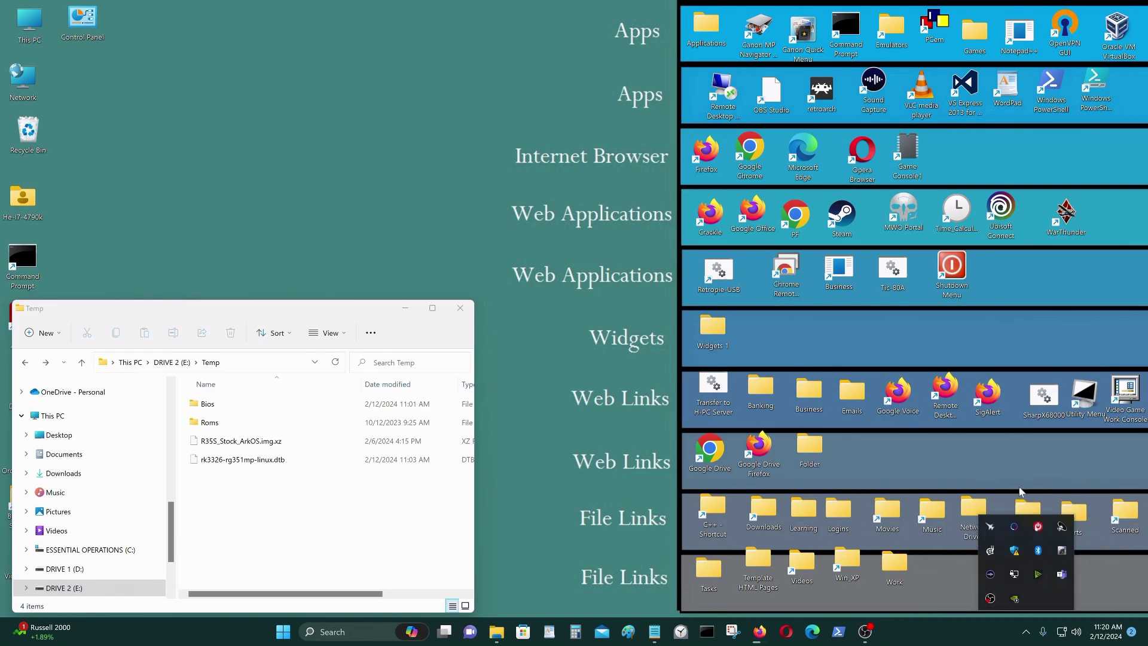
pyautogui.click(658, 229)
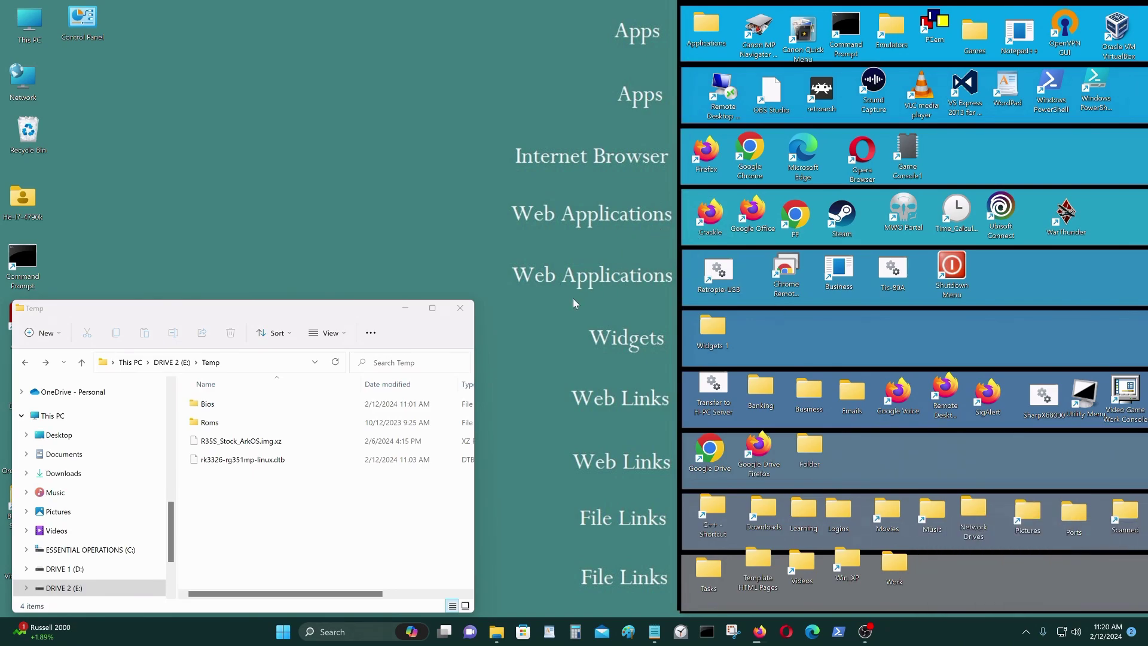